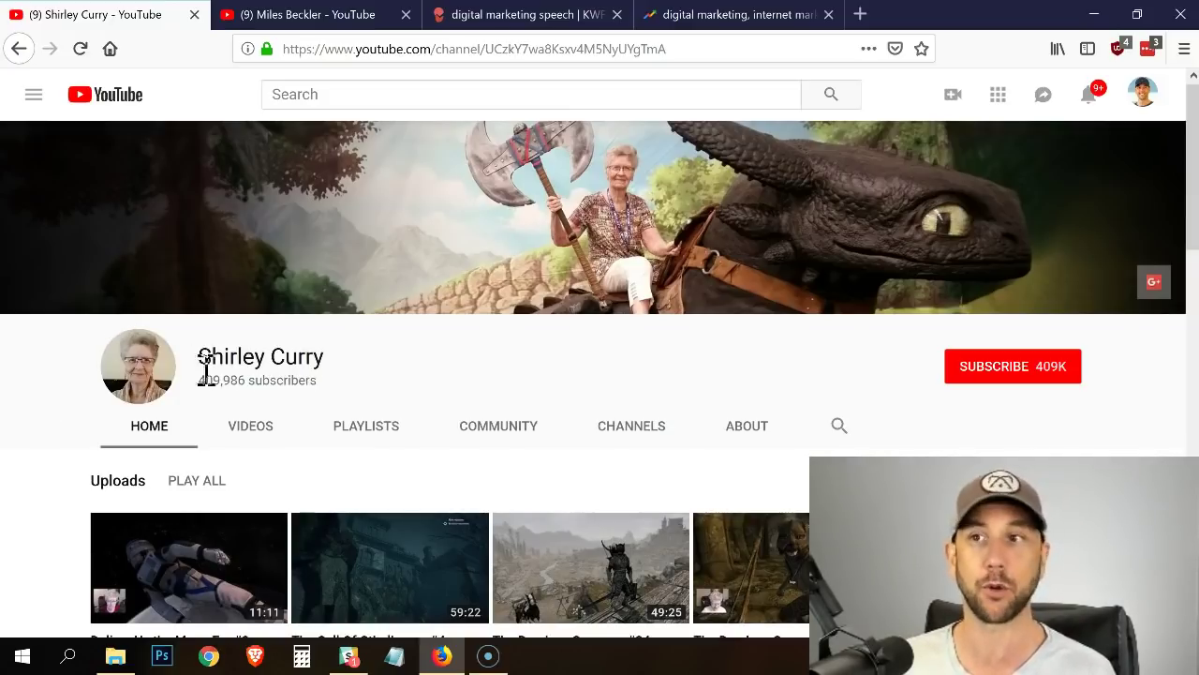
Examine the gaming channel's home page, including its subscriber count, uploads section and featured and related channel lists.
{"action": "left_click_drag", "start_coordinate": [201, 382], "coordinate": [248, 384]}
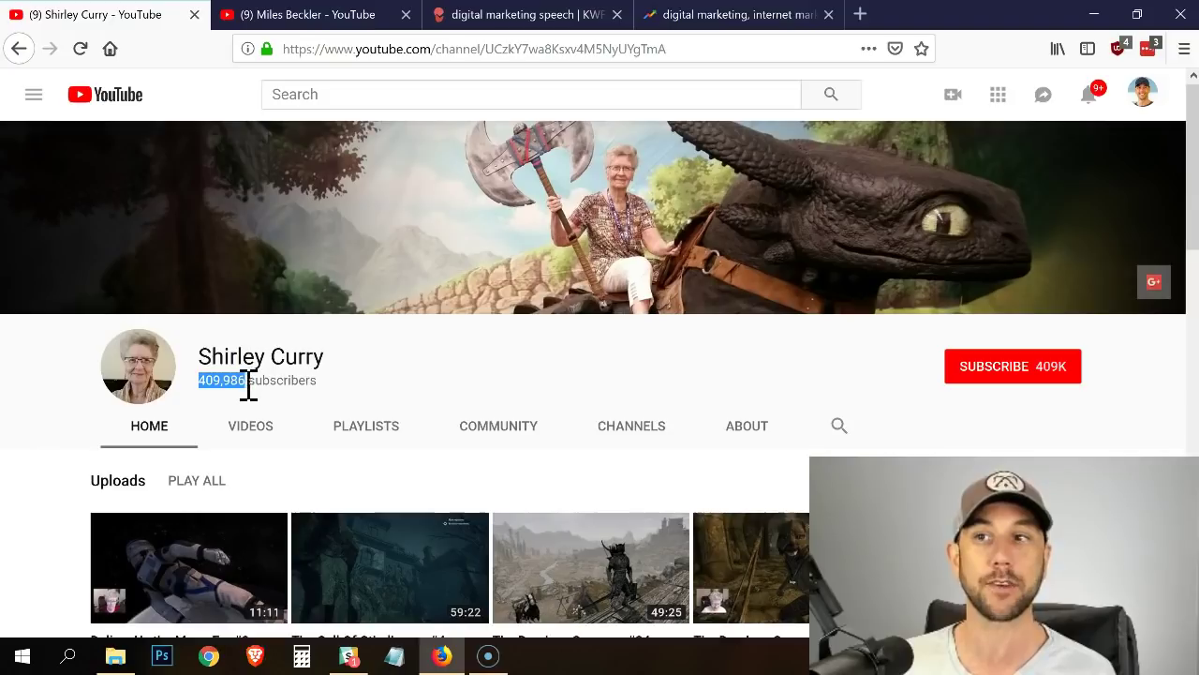
{"action": "left_click", "coordinate": [421, 399]}
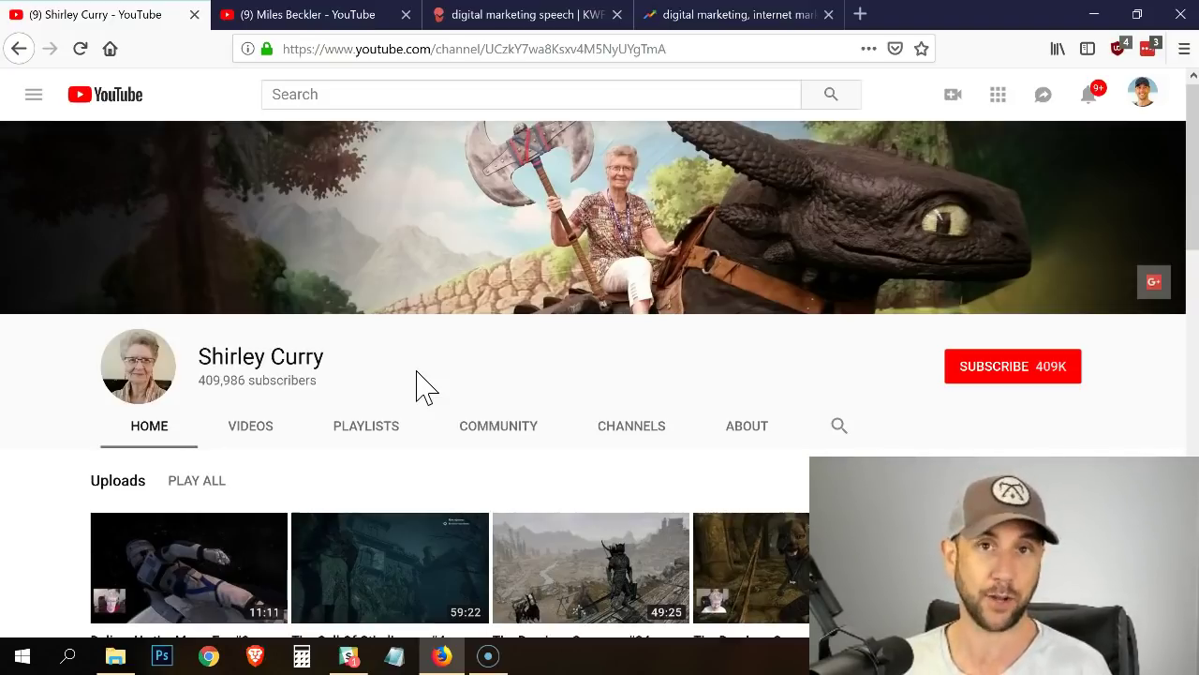
{"action": "scroll", "coordinate": [175, 380], "scroll_direction": "down", "scroll_amount": 2}
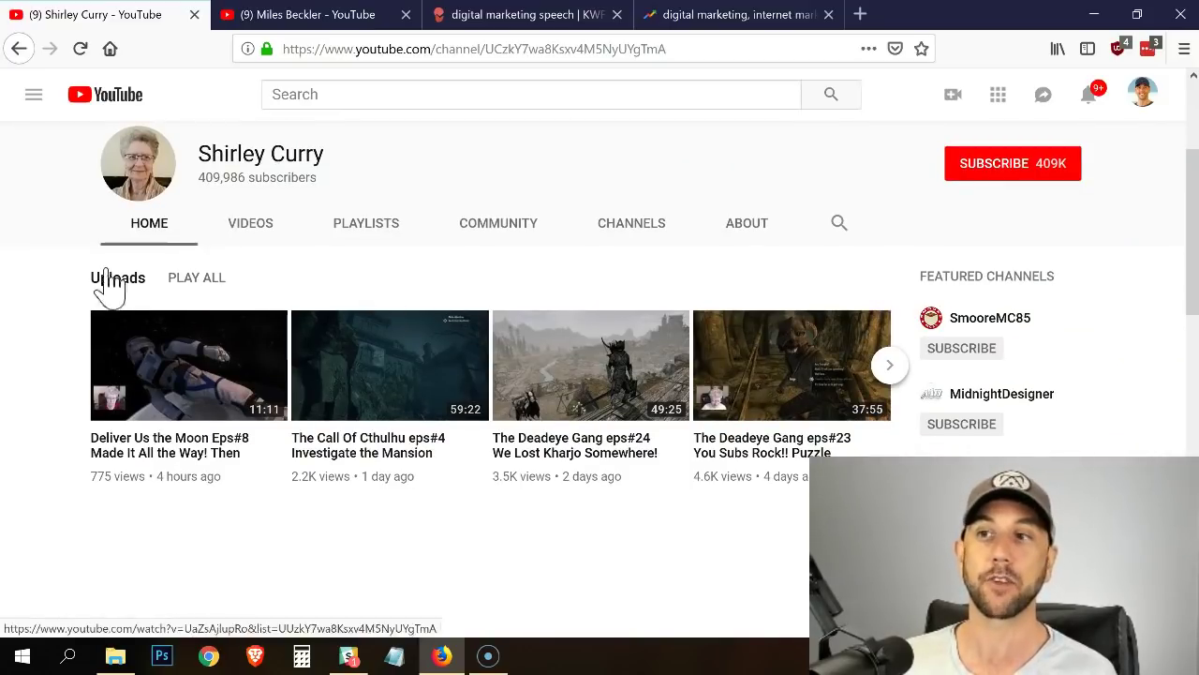
{"action": "scroll", "coordinate": [47, 300], "scroll_direction": "down", "scroll_amount": 1}
{"action": "scroll", "coordinate": [43, 314], "scroll_direction": "down", "scroll_amount": 6}
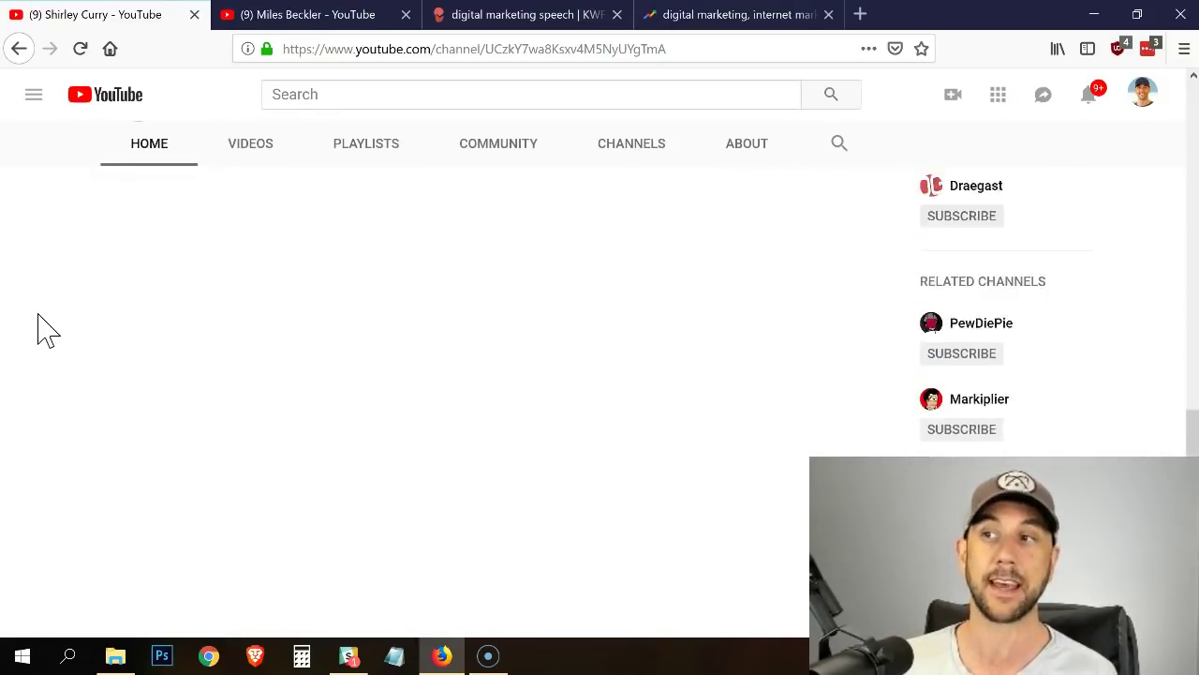
{"action": "scroll", "coordinate": [47, 330], "scroll_direction": "up", "scroll_amount": 4}
{"action": "scroll", "coordinate": [42, 329], "scroll_direction": "up", "scroll_amount": 3}
{"action": "scroll", "coordinate": [40, 336], "scroll_direction": "down", "scroll_amount": 2}
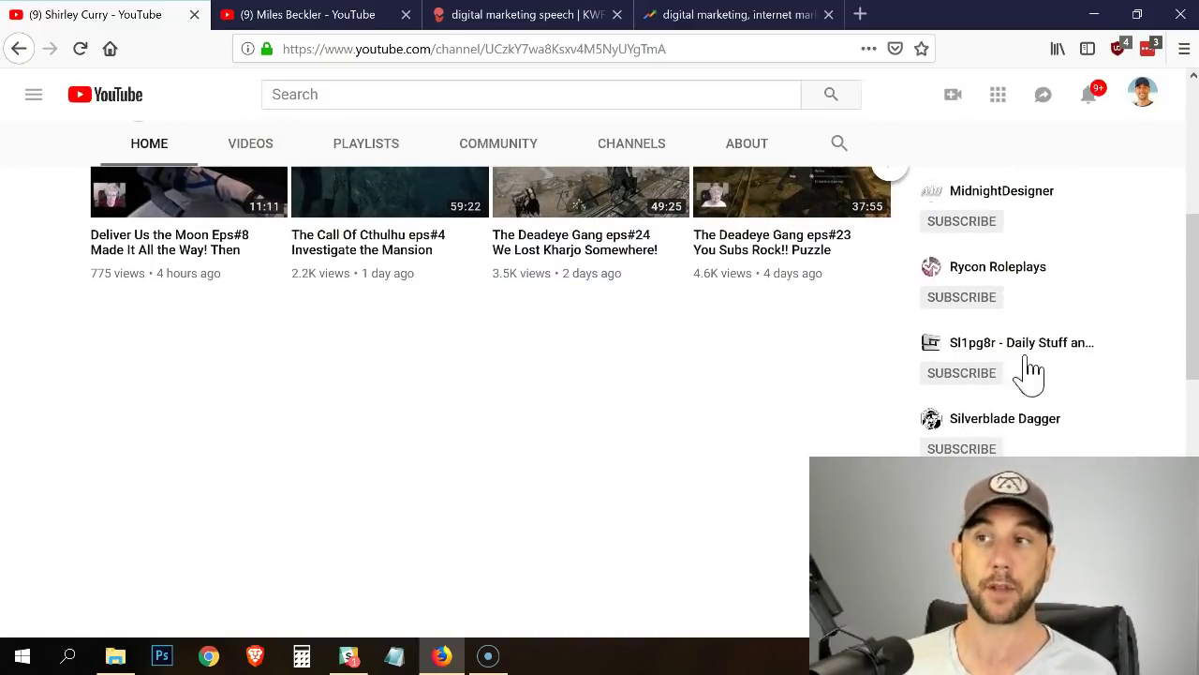
{"action": "scroll", "coordinate": [90, 406], "scroll_direction": "down", "scroll_amount": 3}
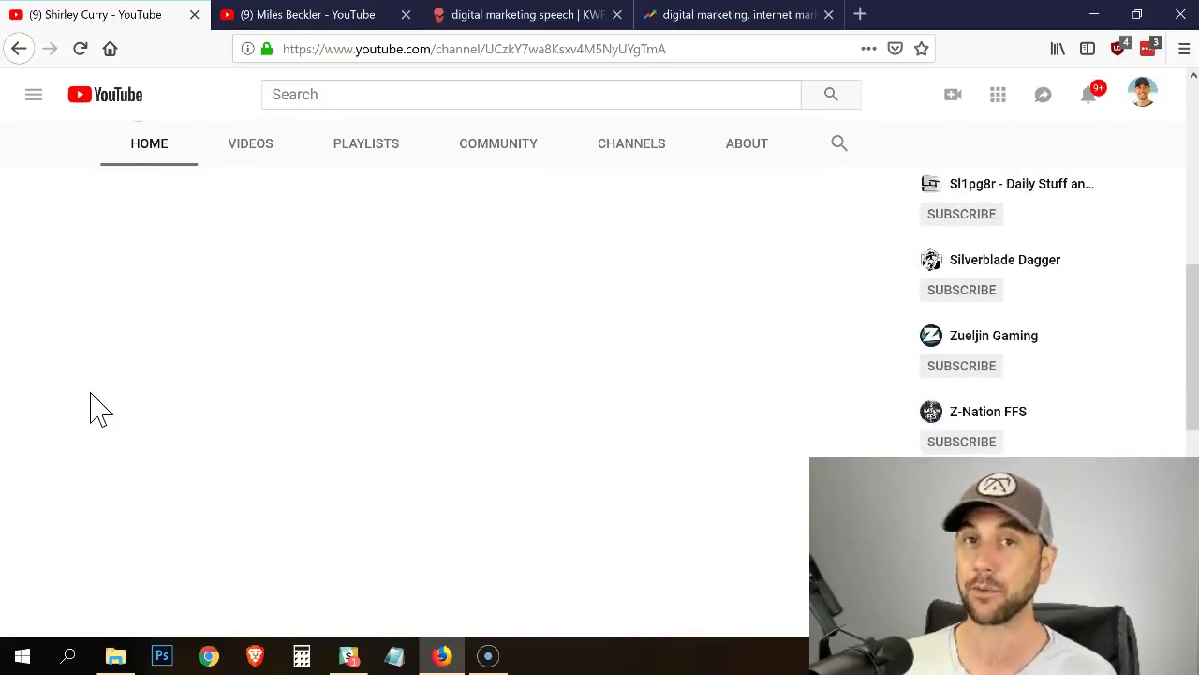
{"action": "scroll", "coordinate": [90, 407], "scroll_direction": "down", "scroll_amount": 2}
{"action": "scroll", "coordinate": [99, 396], "scroll_direction": "up", "scroll_amount": 5}
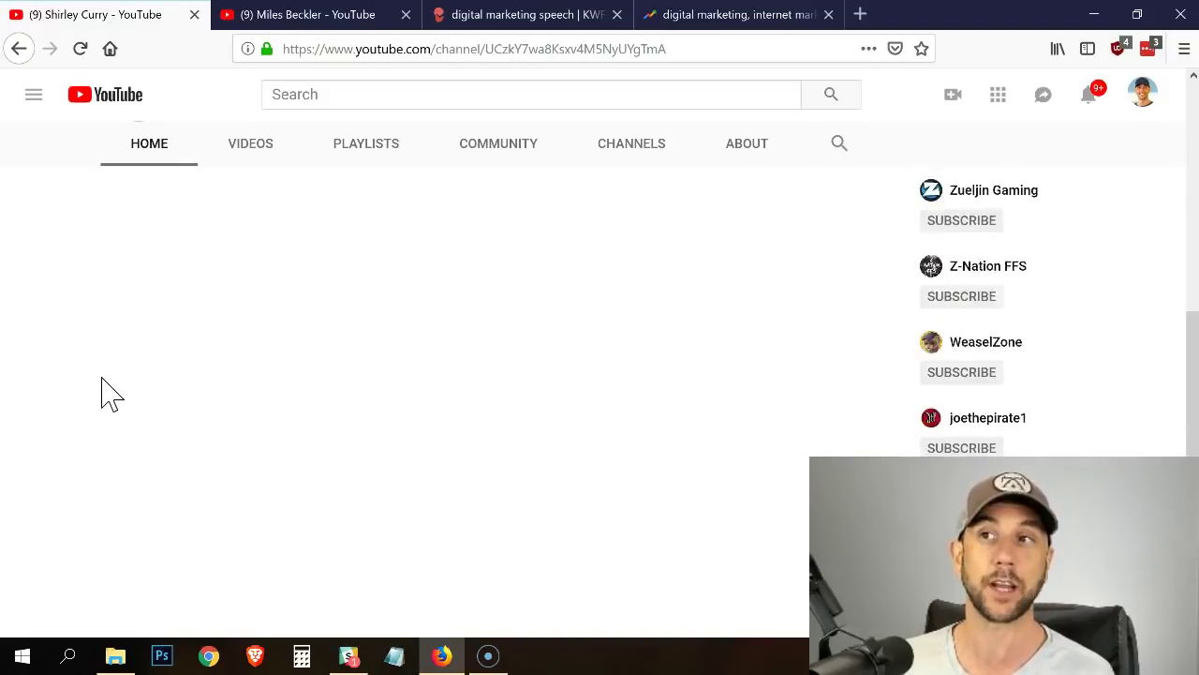
{"action": "scroll", "coordinate": [53, 401], "scroll_direction": "down", "scroll_amount": 4}
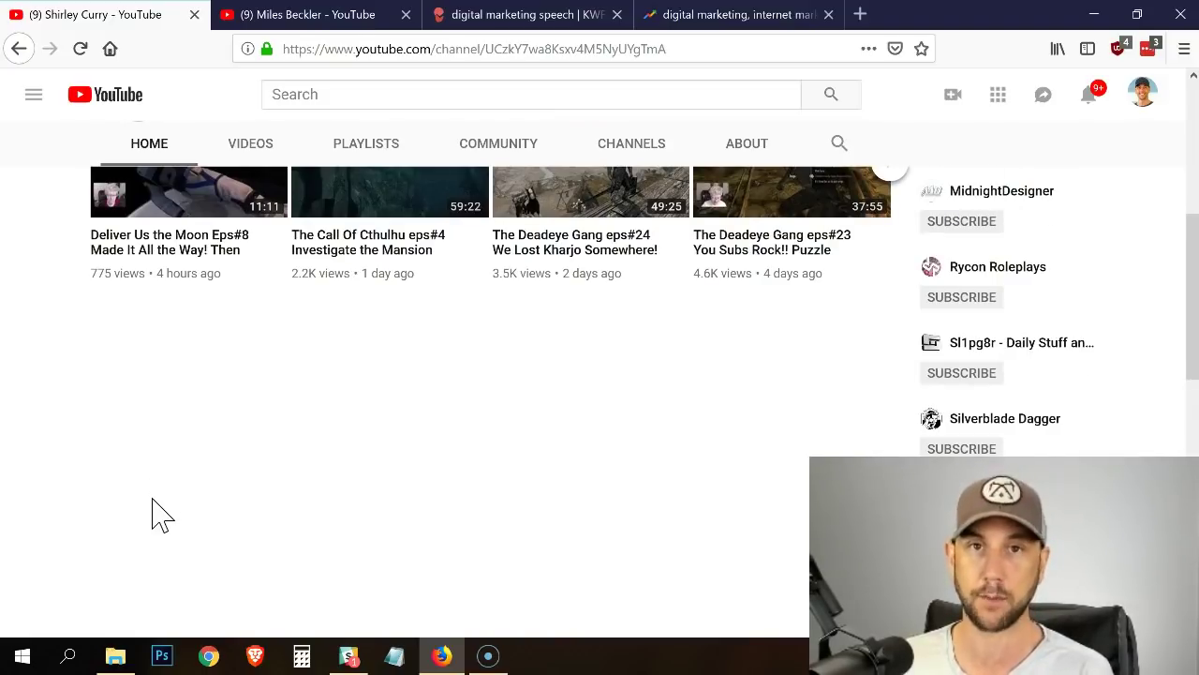
{"action": "scroll", "coordinate": [153, 504], "scroll_direction": "up", "scroll_amount": 3}
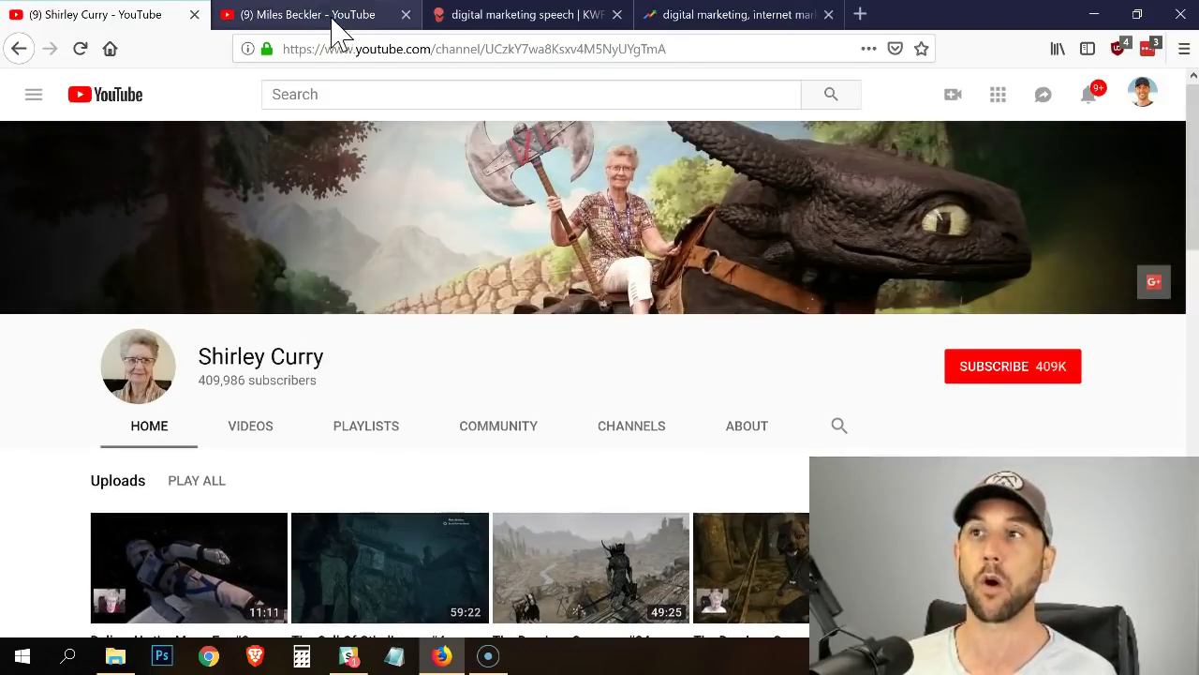
Switch to the marketing channel's home page and examine its header, uploads and topic playlist sections through How To Analyze Facebook Ad Data.
{"action": "left_click", "coordinate": [332, 17]}
{"action": "scroll", "coordinate": [16, 398], "scroll_direction": "down", "scroll_amount": 5}
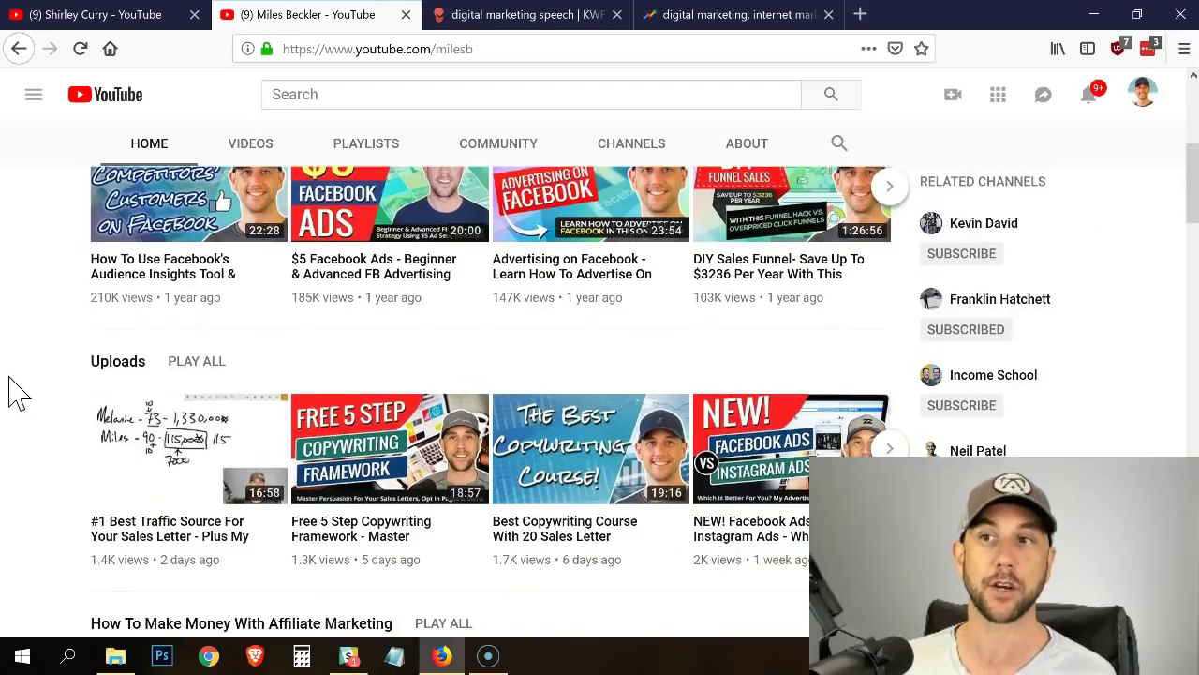
{"action": "scroll", "coordinate": [17, 393], "scroll_direction": "up", "scroll_amount": 3}
{"action": "scroll", "coordinate": [17, 392], "scroll_direction": "up", "scroll_amount": 2}
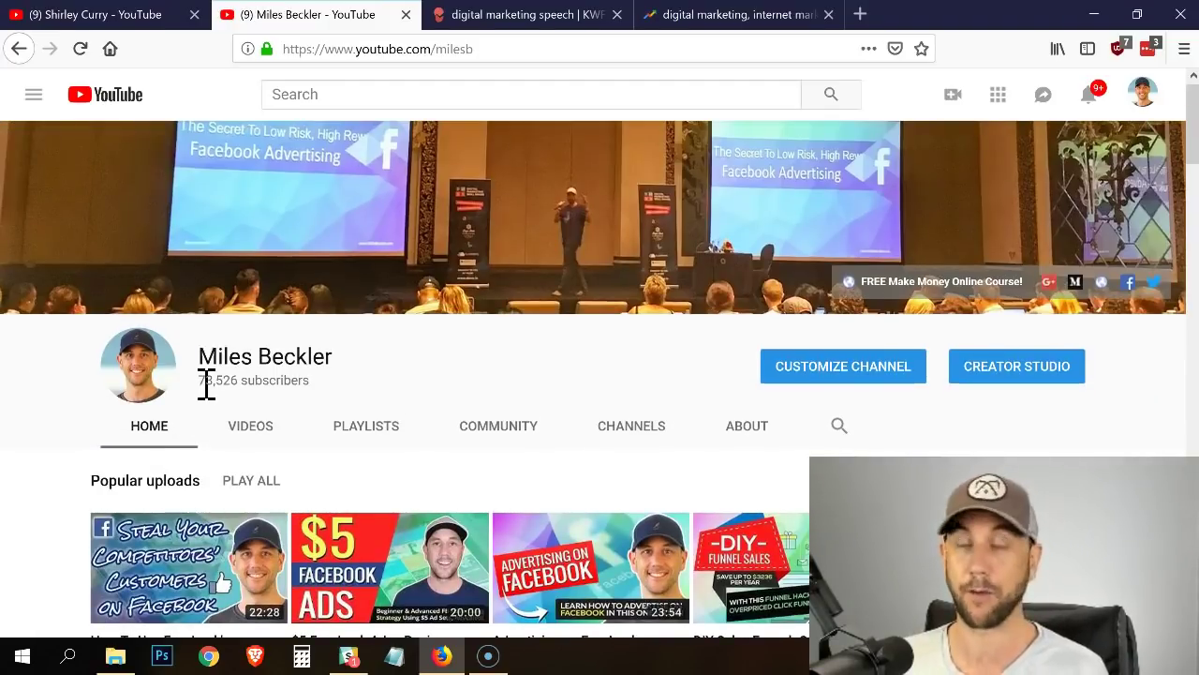
{"action": "scroll", "coordinate": [94, 421], "scroll_direction": "down", "scroll_amount": 5}
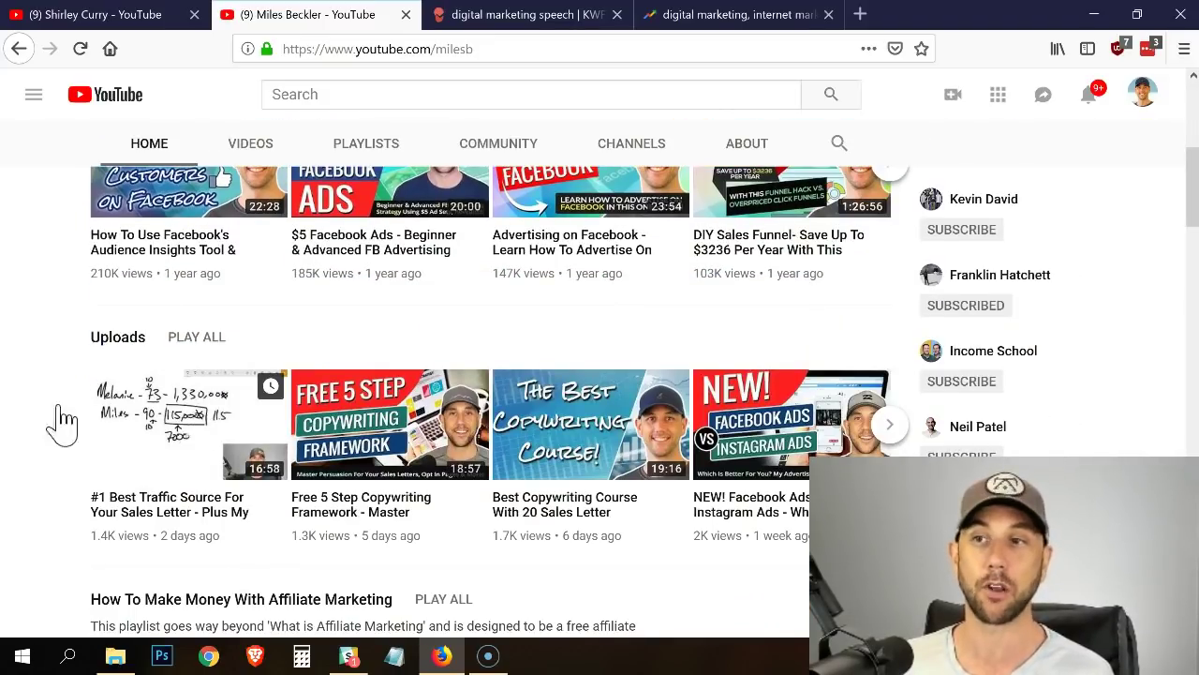
{"action": "scroll", "coordinate": [40, 420], "scroll_direction": "down", "scroll_amount": 3}
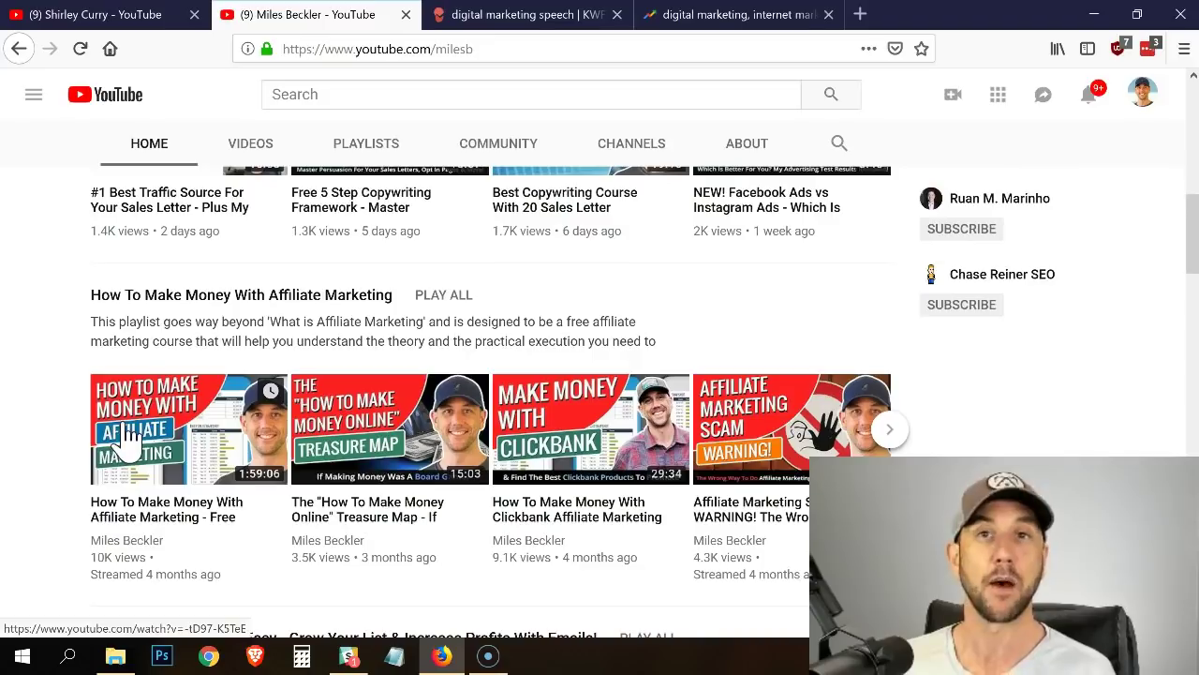
{"action": "scroll", "coordinate": [132, 433], "scroll_direction": "down", "scroll_amount": 3}
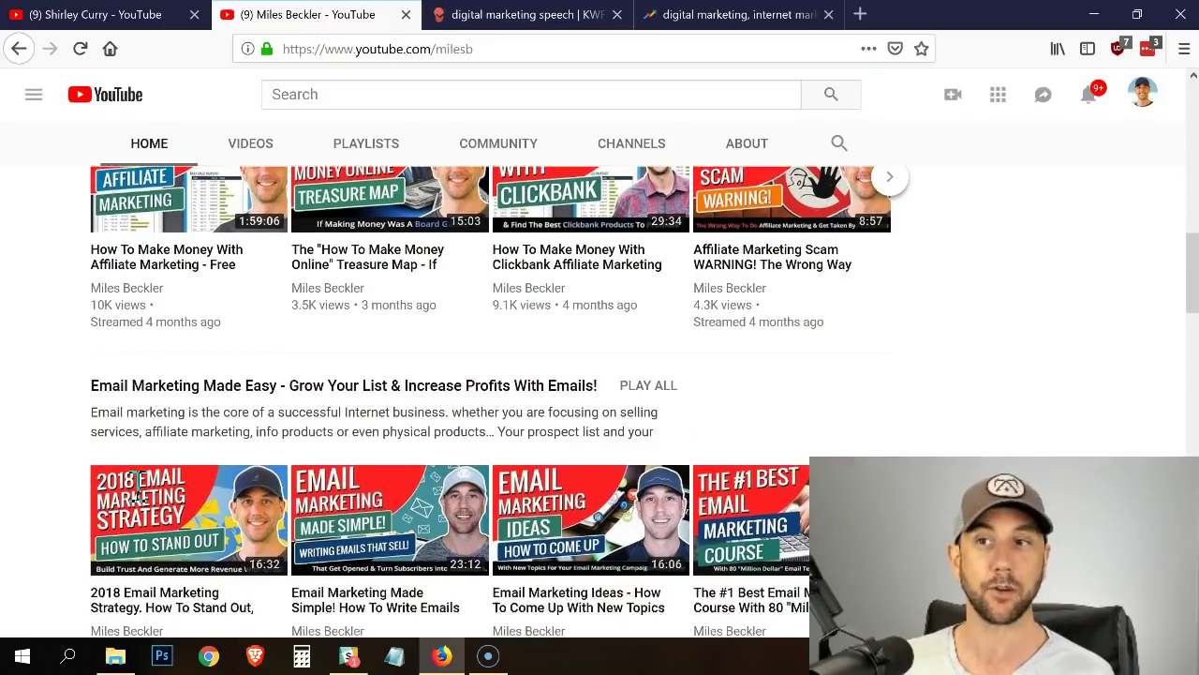
{"action": "scroll", "coordinate": [136, 501], "scroll_direction": "down", "scroll_amount": 3}
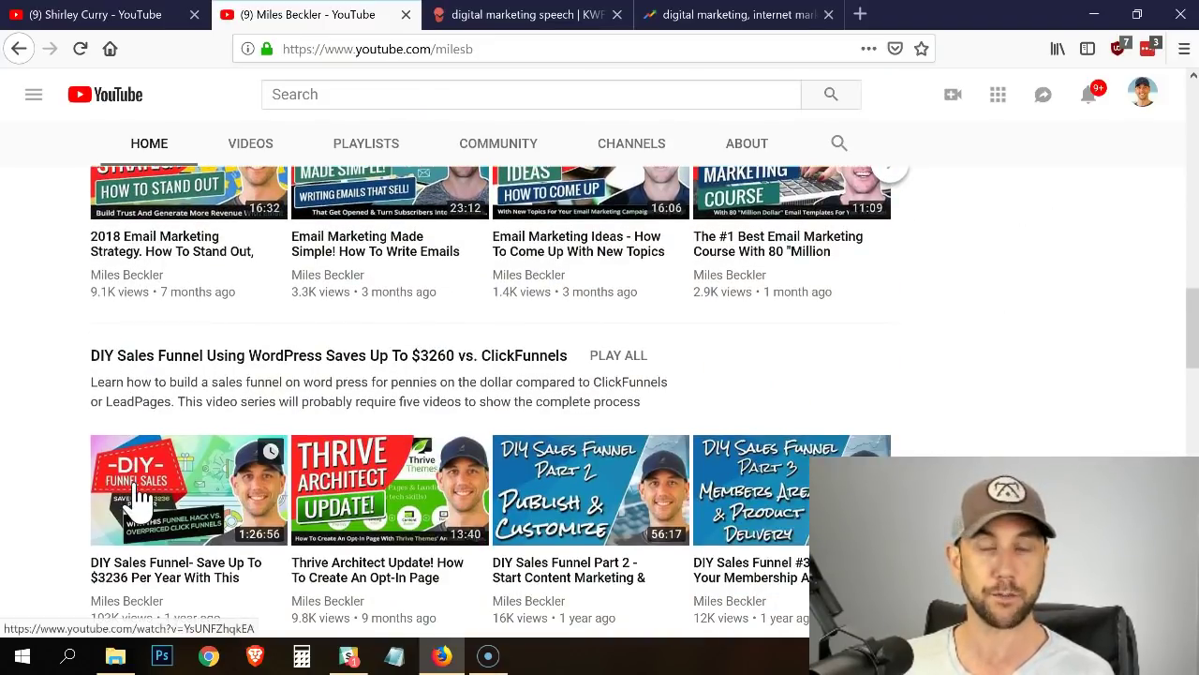
{"action": "scroll", "coordinate": [136, 480], "scroll_direction": "down", "scroll_amount": 3}
{"action": "scroll", "coordinate": [136, 482], "scroll_direction": "down", "scroll_amount": 7}
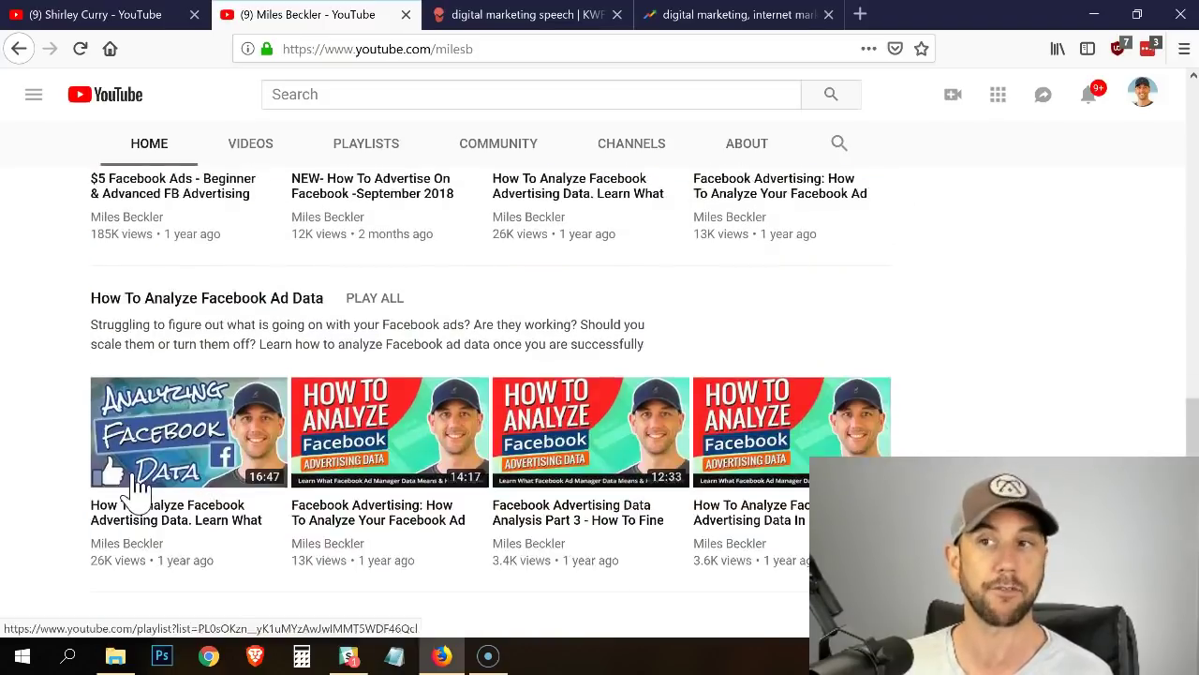
Review the marketing channel's playlist sections again, focusing on the title and description of How To Make Money With Affiliate Marketing.
{"action": "scroll", "coordinate": [136, 483], "scroll_direction": "up", "scroll_amount": 2}
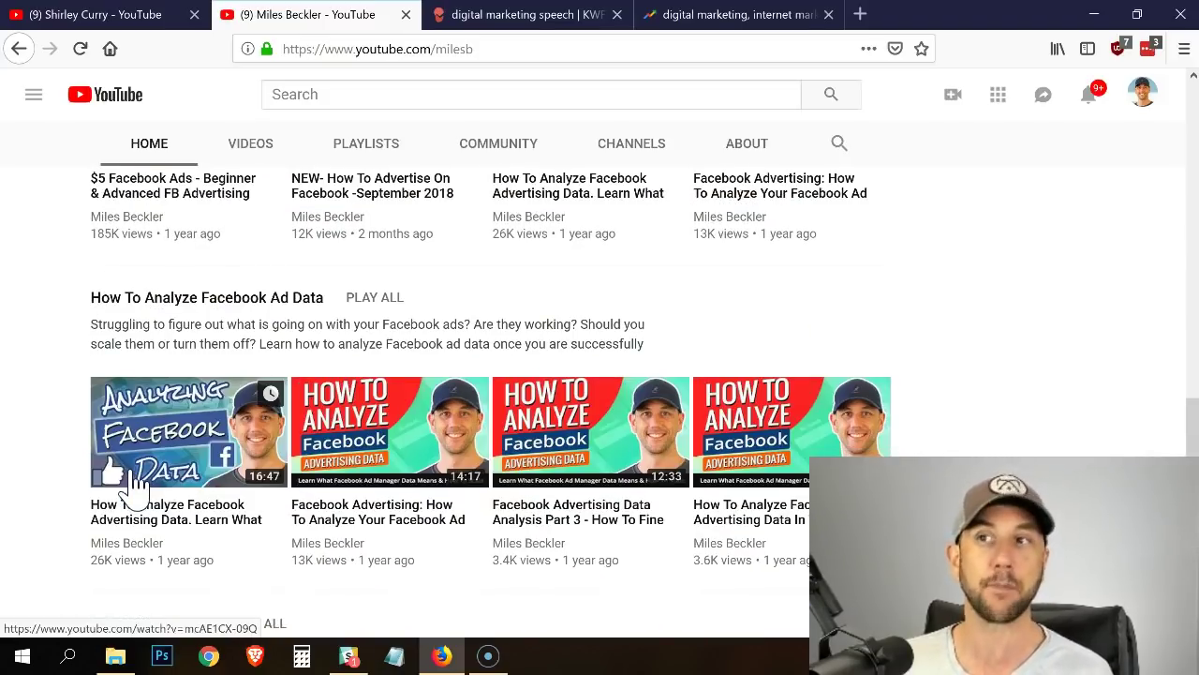
{"action": "scroll", "coordinate": [135, 478], "scroll_direction": "up", "scroll_amount": 2}
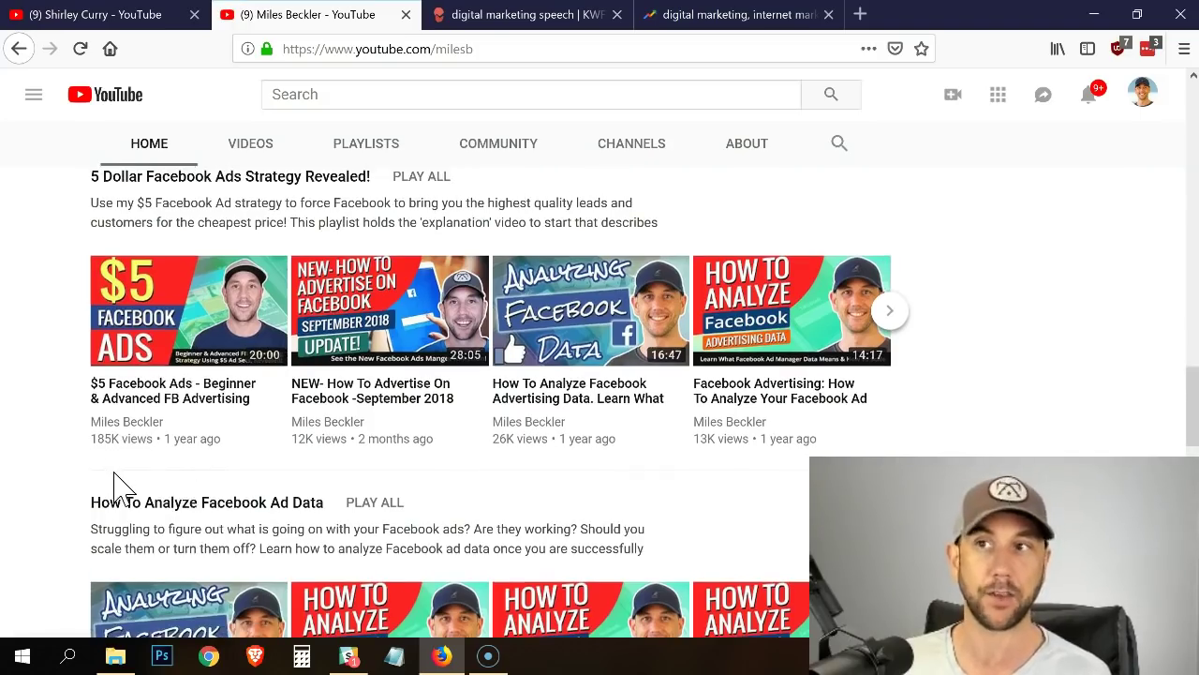
{"action": "scroll", "coordinate": [122, 487], "scroll_direction": "up", "scroll_amount": 3}
{"action": "scroll", "coordinate": [158, 492], "scroll_direction": "up", "scroll_amount": 2}
{"action": "scroll", "coordinate": [150, 434], "scroll_direction": "up", "scroll_amount": 2}
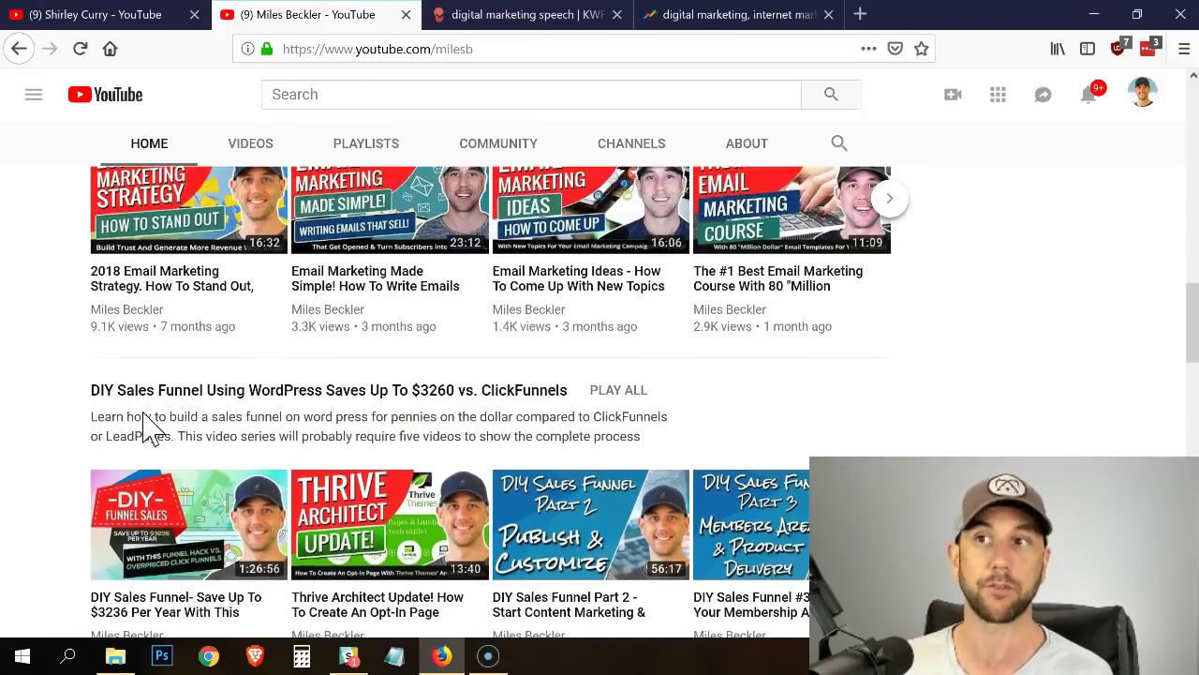
{"action": "scroll", "coordinate": [147, 295], "scroll_direction": "up", "scroll_amount": 5}
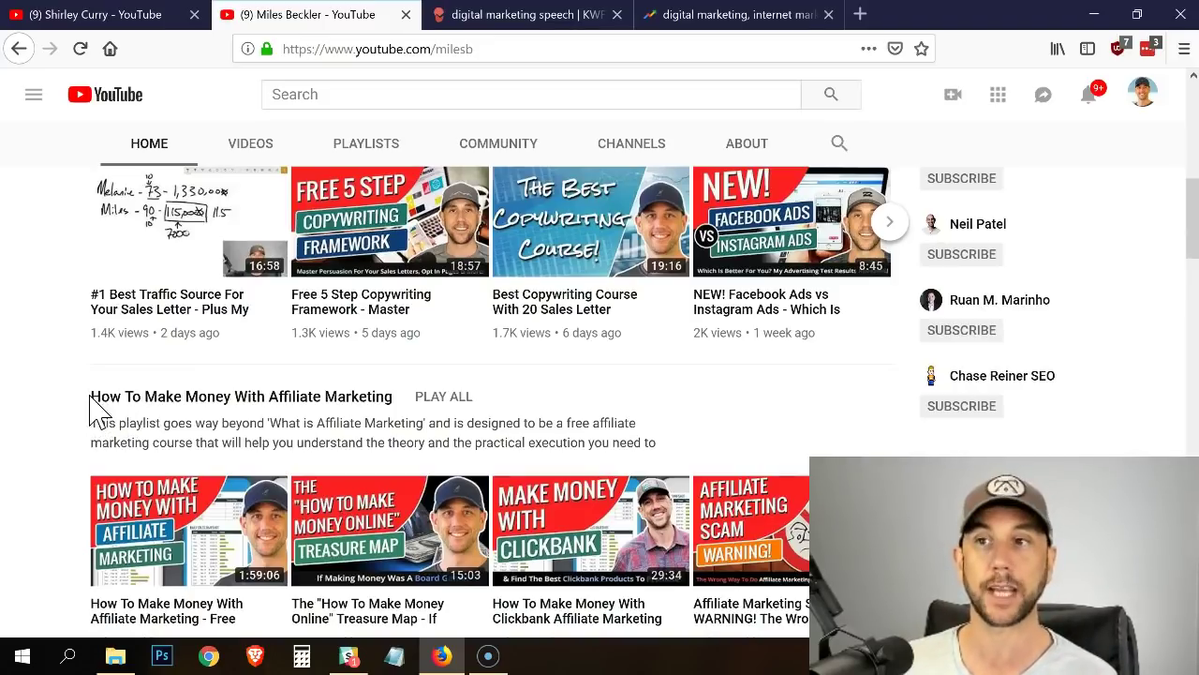
{"action": "left_click_drag", "start_coordinate": [126, 412], "coordinate": [40, 422]}
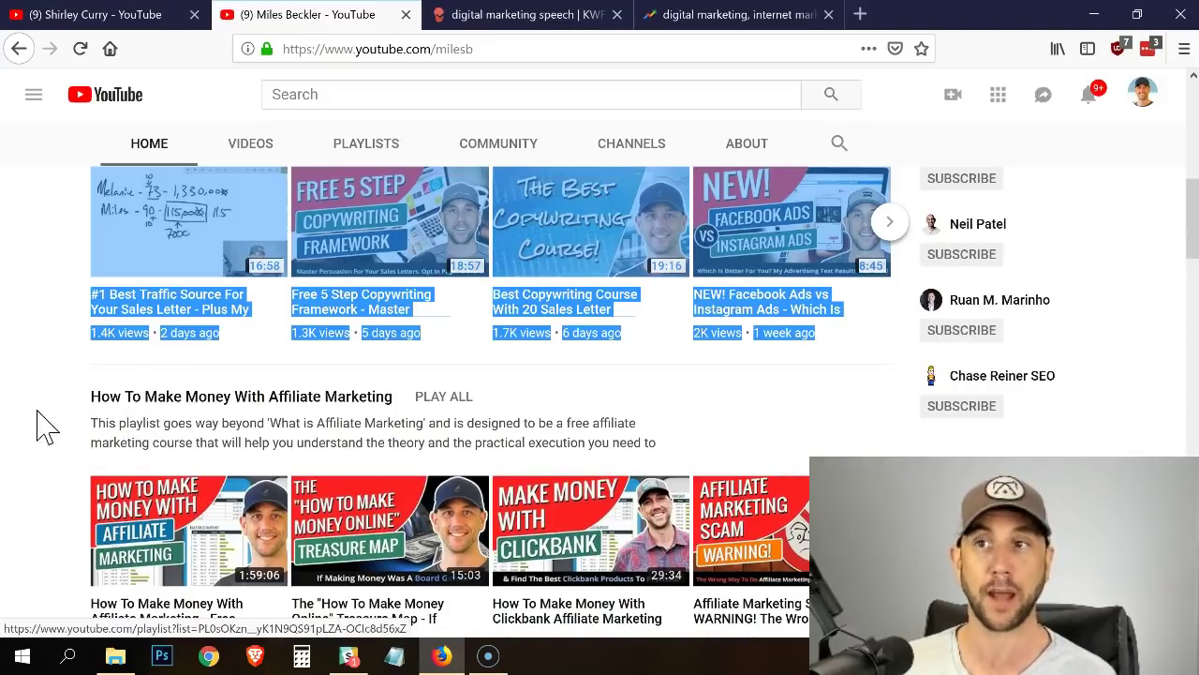
{"action": "left_click", "coordinate": [111, 426]}
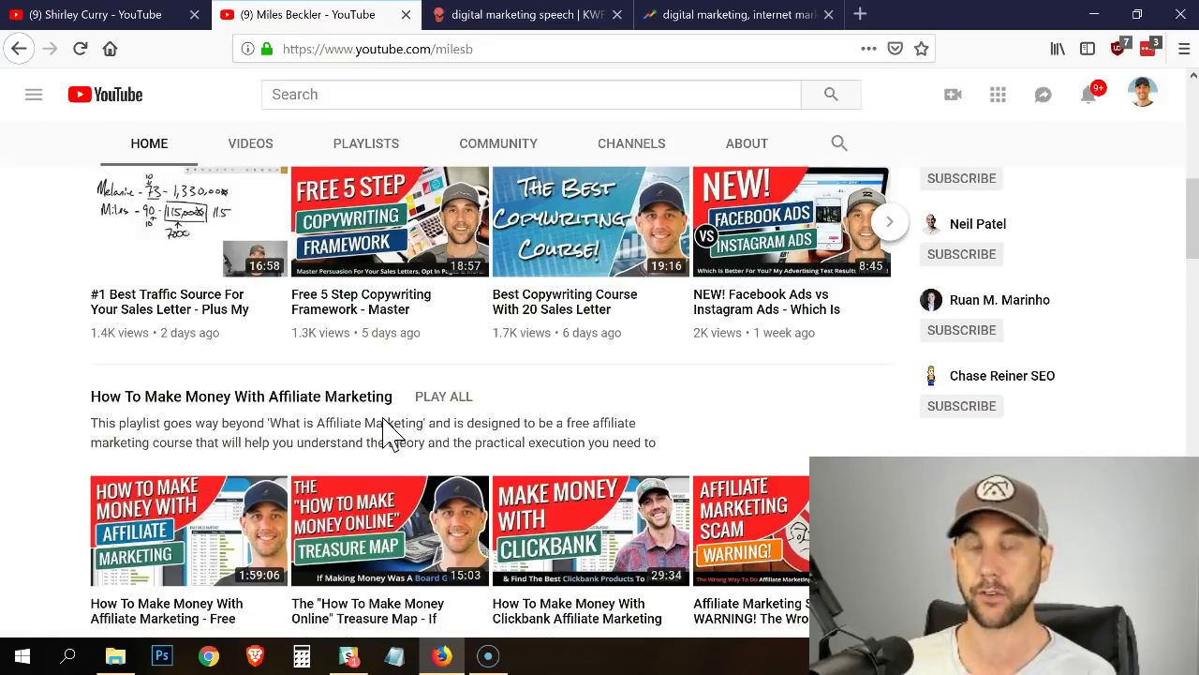
{"action": "scroll", "coordinate": [356, 428], "scroll_direction": "down", "scroll_amount": 2}
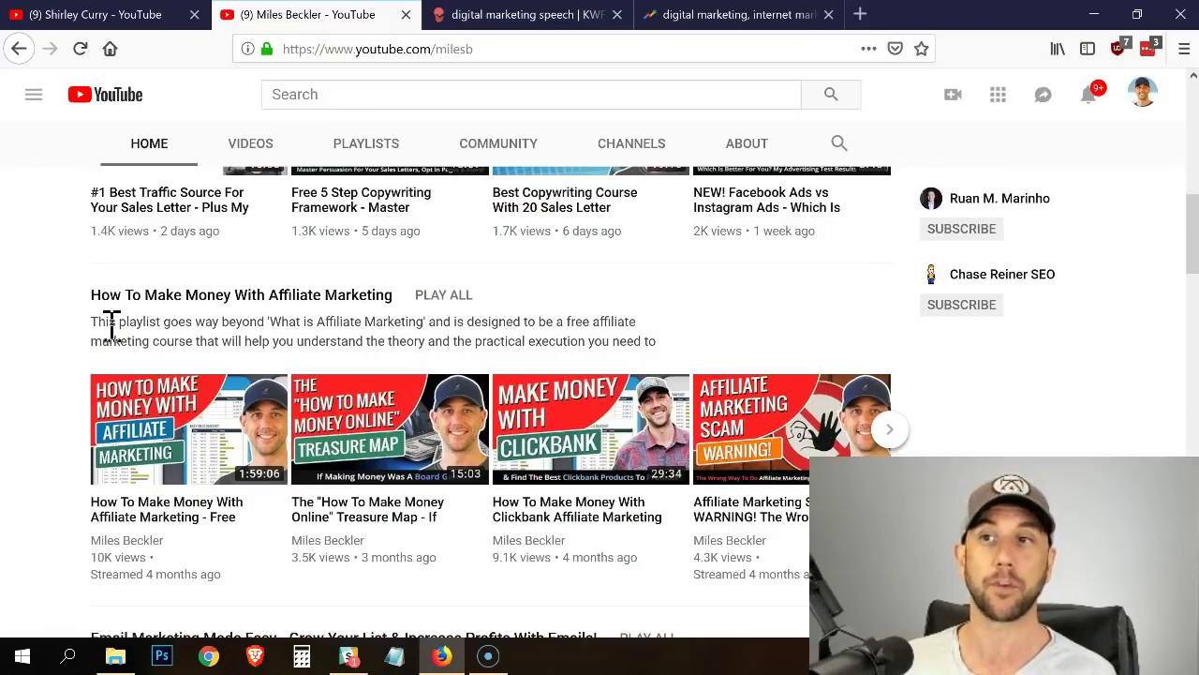
{"action": "scroll", "coordinate": [59, 315], "scroll_direction": "down", "scroll_amount": 5}
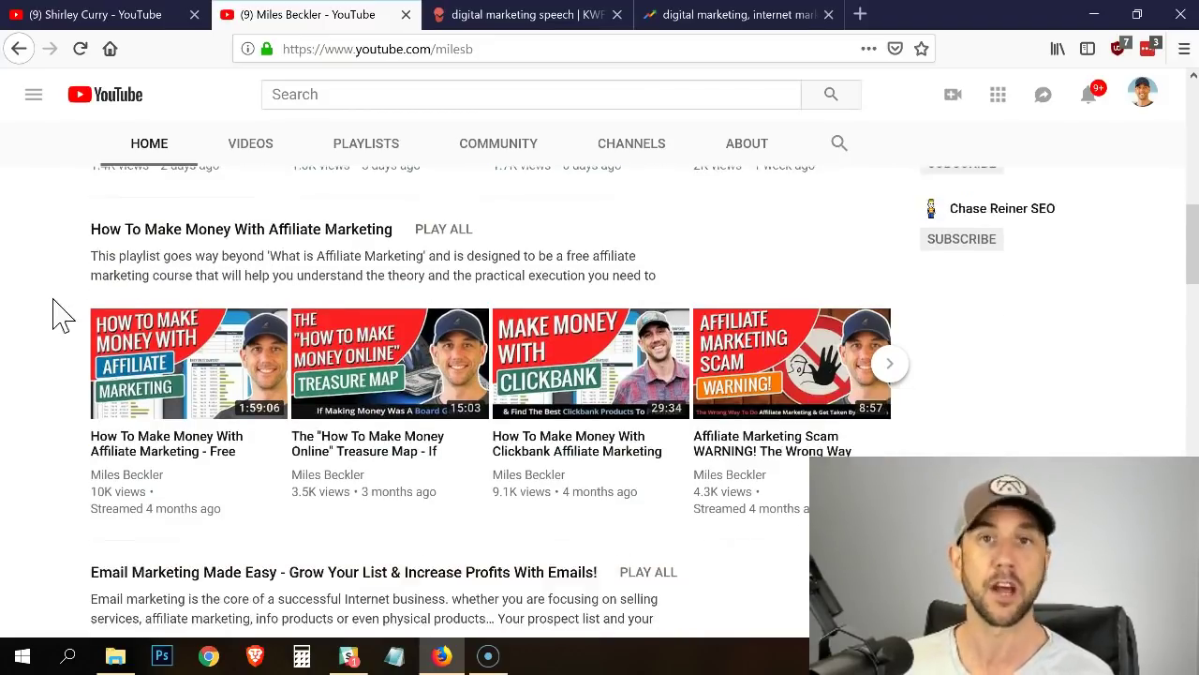
{"action": "scroll", "coordinate": [9, 321], "scroll_direction": "down", "scroll_amount": 4}
{"action": "scroll", "coordinate": [7, 324], "scroll_direction": "up", "scroll_amount": 8}
{"action": "scroll", "coordinate": [9, 328], "scroll_direction": "up", "scroll_amount": 10}
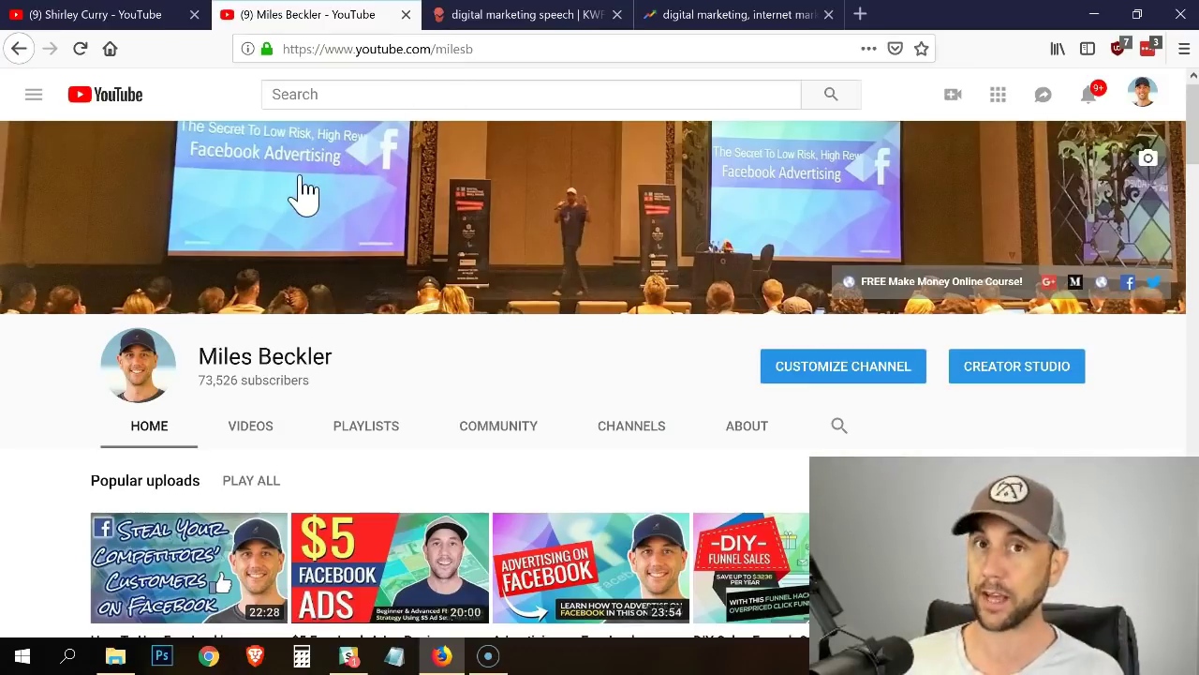
Review KWFinder's Google results for "digital marketing speech" and the Google Trends comparison of digital marketing and internet marketing.
{"action": "left_click", "coordinate": [511, 16]}
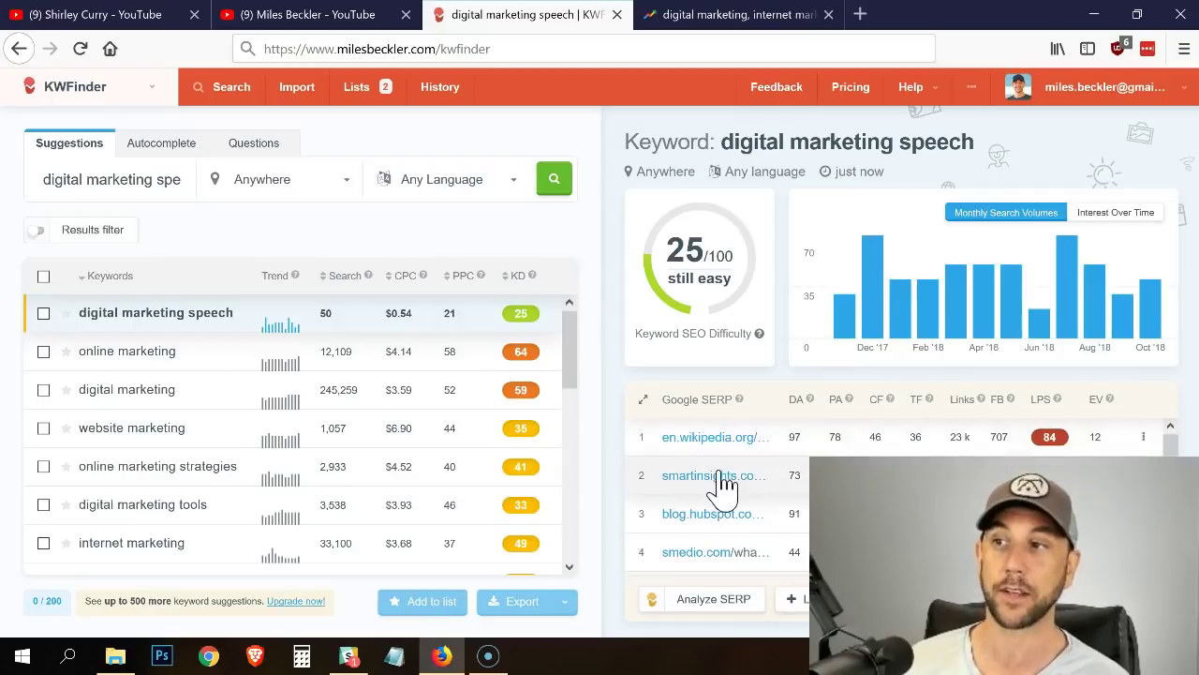
{"action": "scroll", "coordinate": [720, 488], "scroll_direction": "down", "scroll_amount": 3}
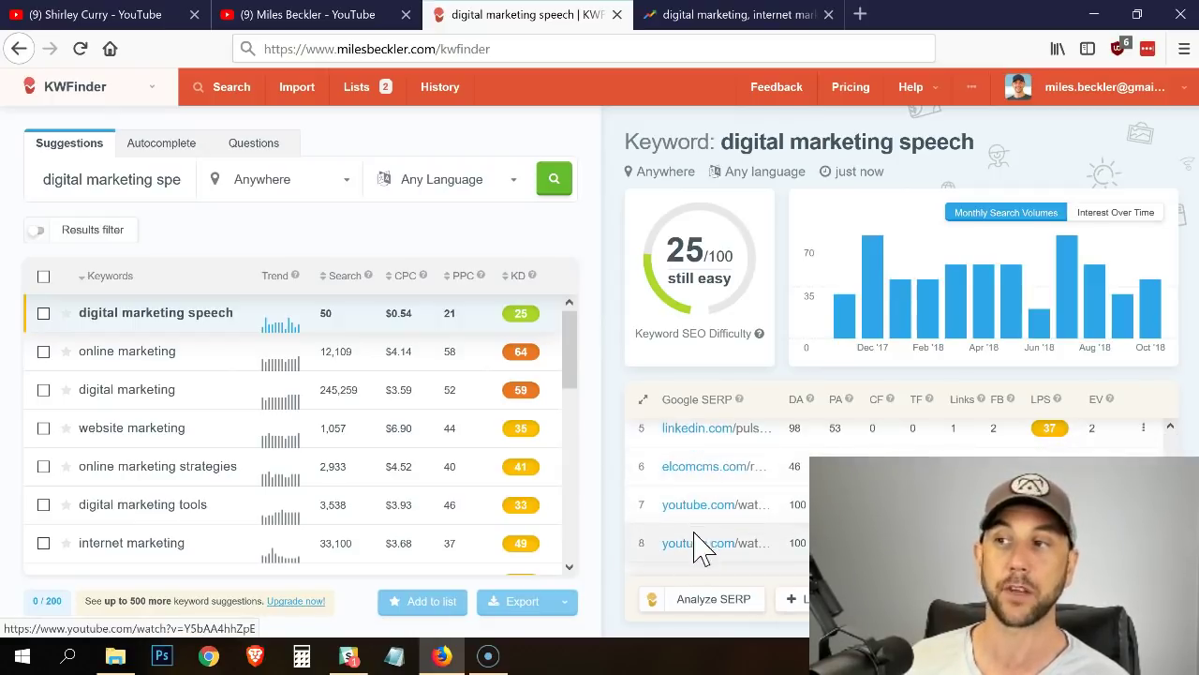
{"action": "scroll", "coordinate": [693, 542], "scroll_direction": "up", "scroll_amount": 3}
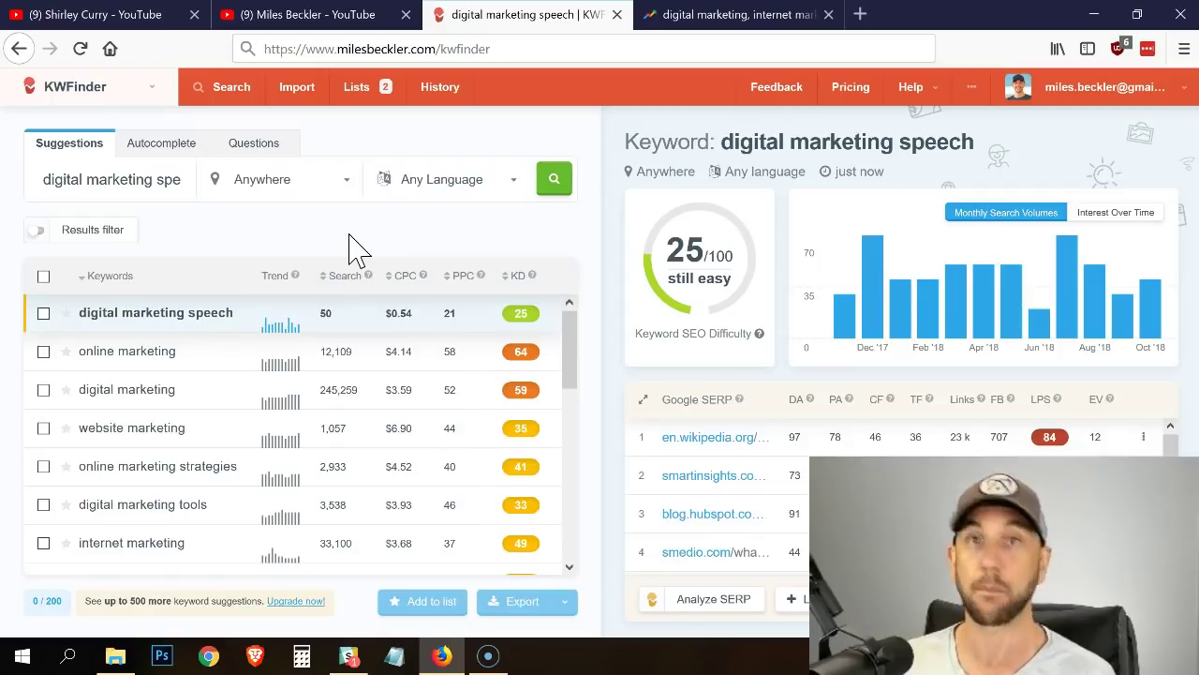
{"action": "left_click", "coordinate": [758, 17]}
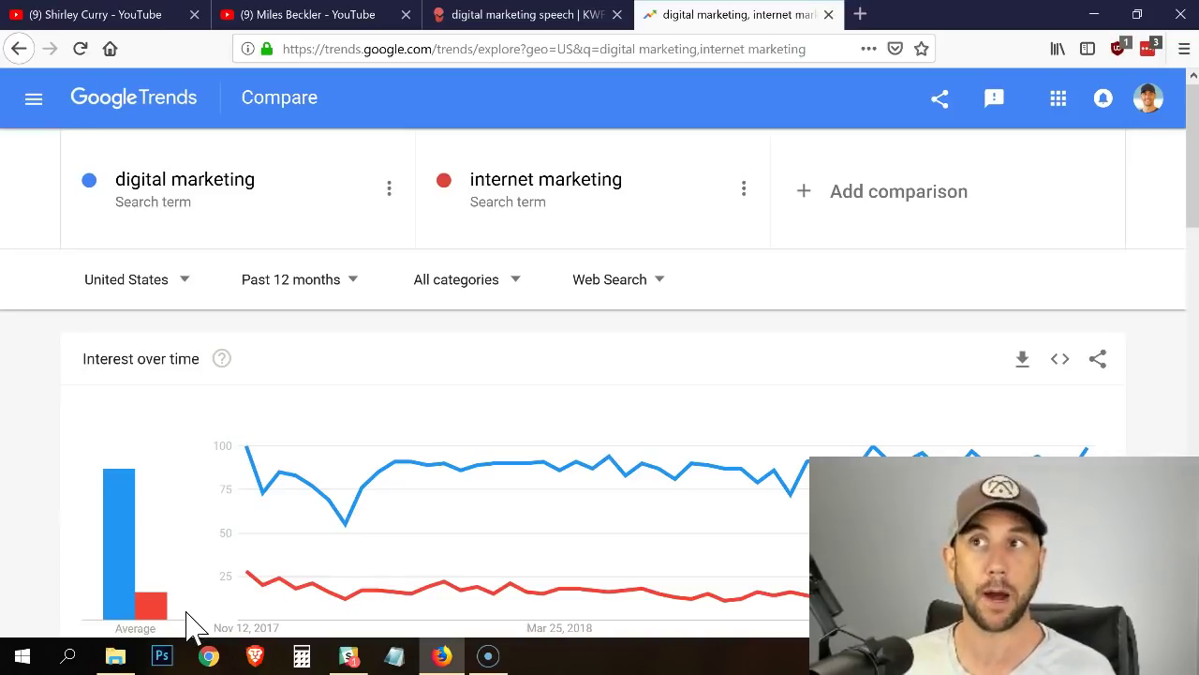
From the marketing channel's Creator Studio playlists, create a public playlist titled Digital Marketing Speeches & Marketing Keynote Presentations.
{"action": "left_click", "coordinate": [276, 19]}
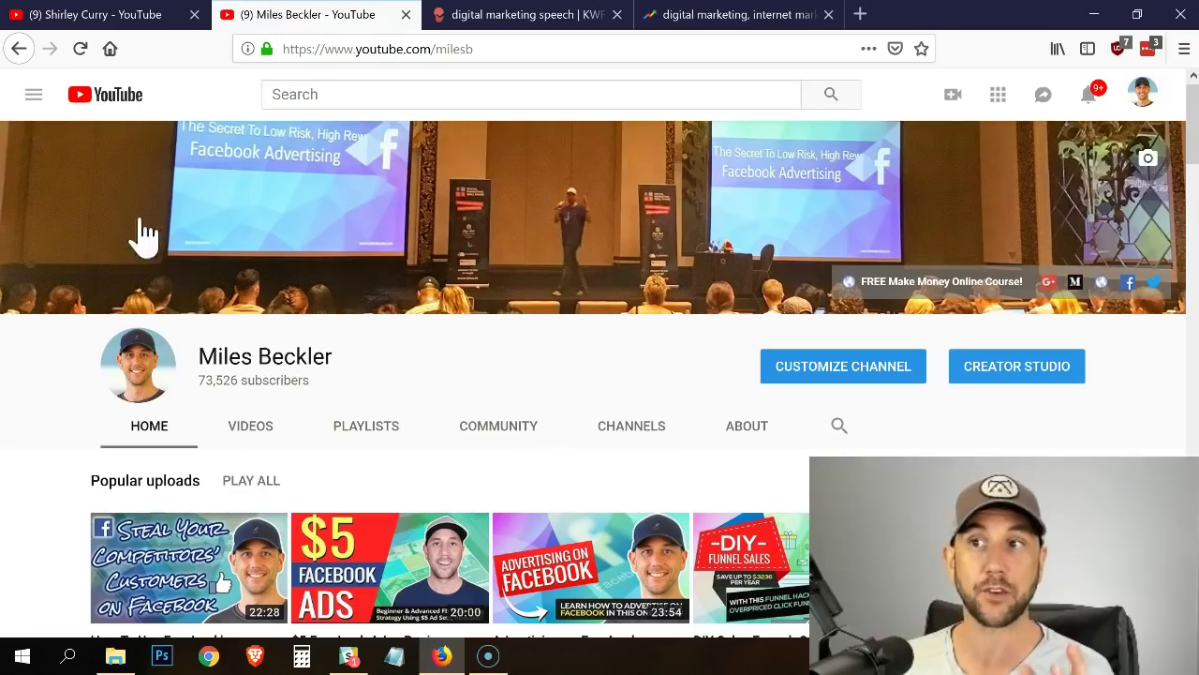
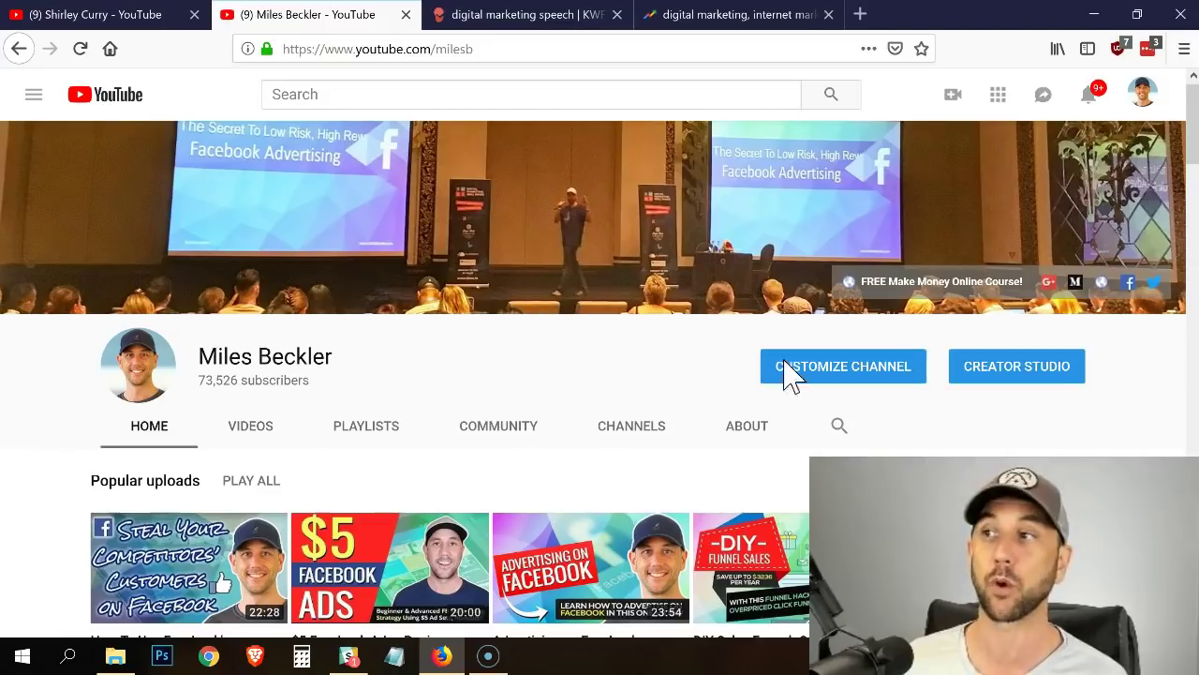
{"action": "left_click", "coordinate": [980, 377]}
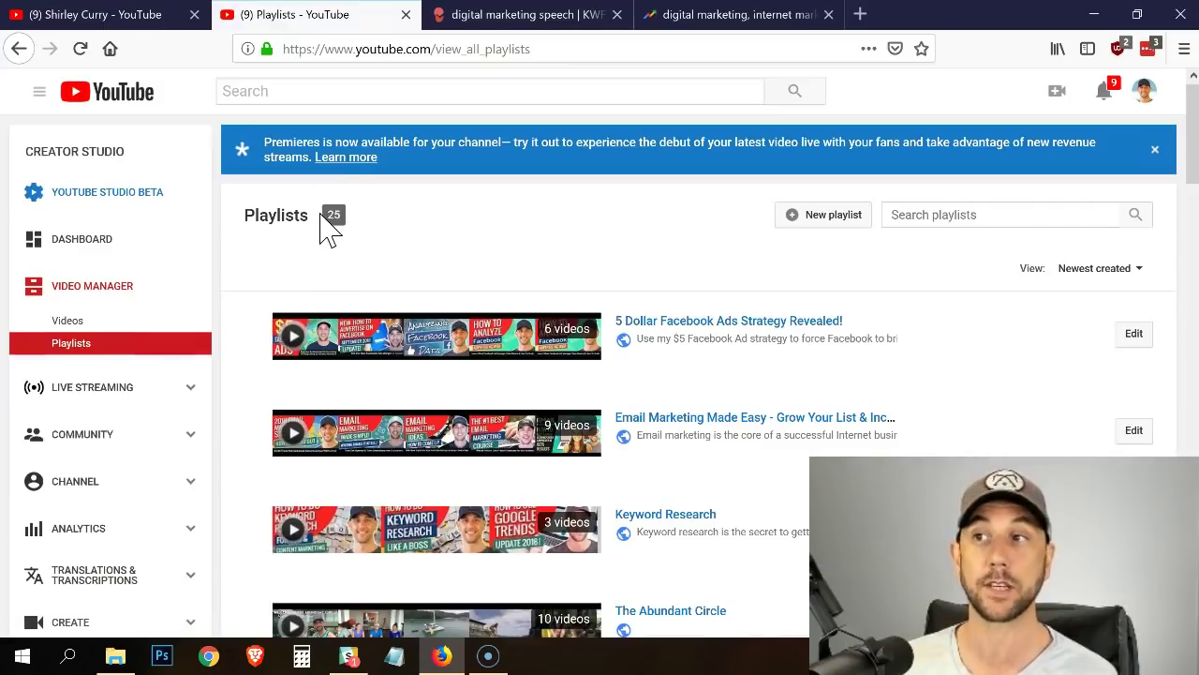
{"action": "left_click", "coordinate": [807, 225]}
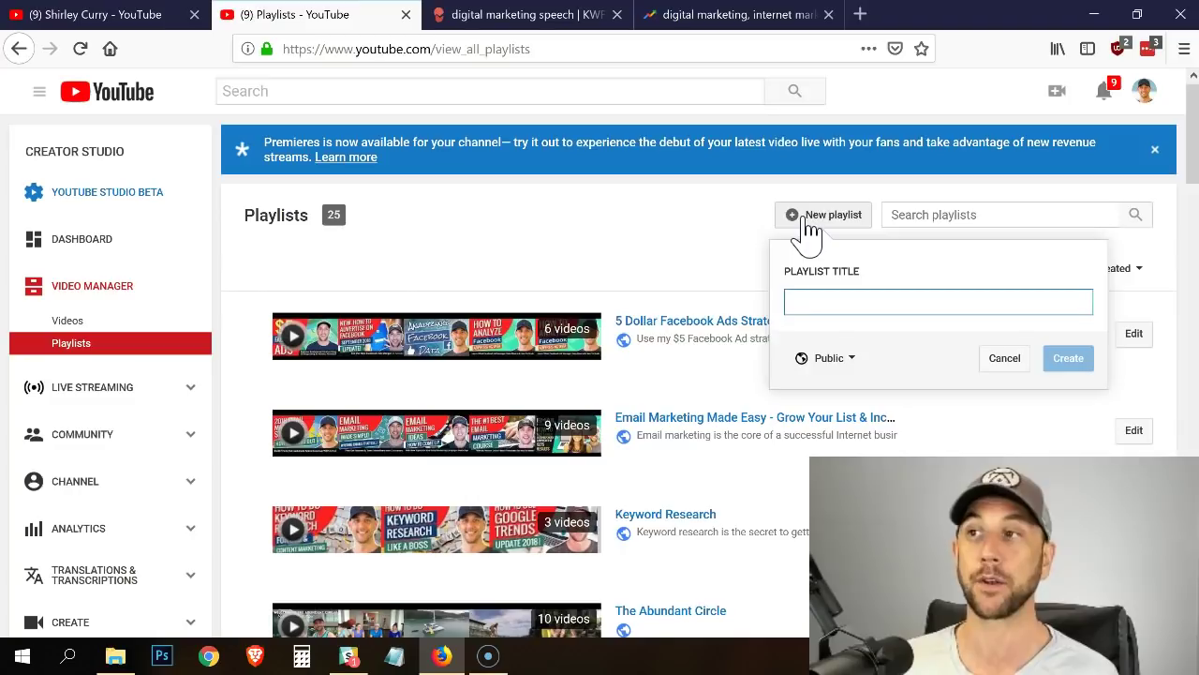
{"action": "left_click", "coordinate": [794, 301]}
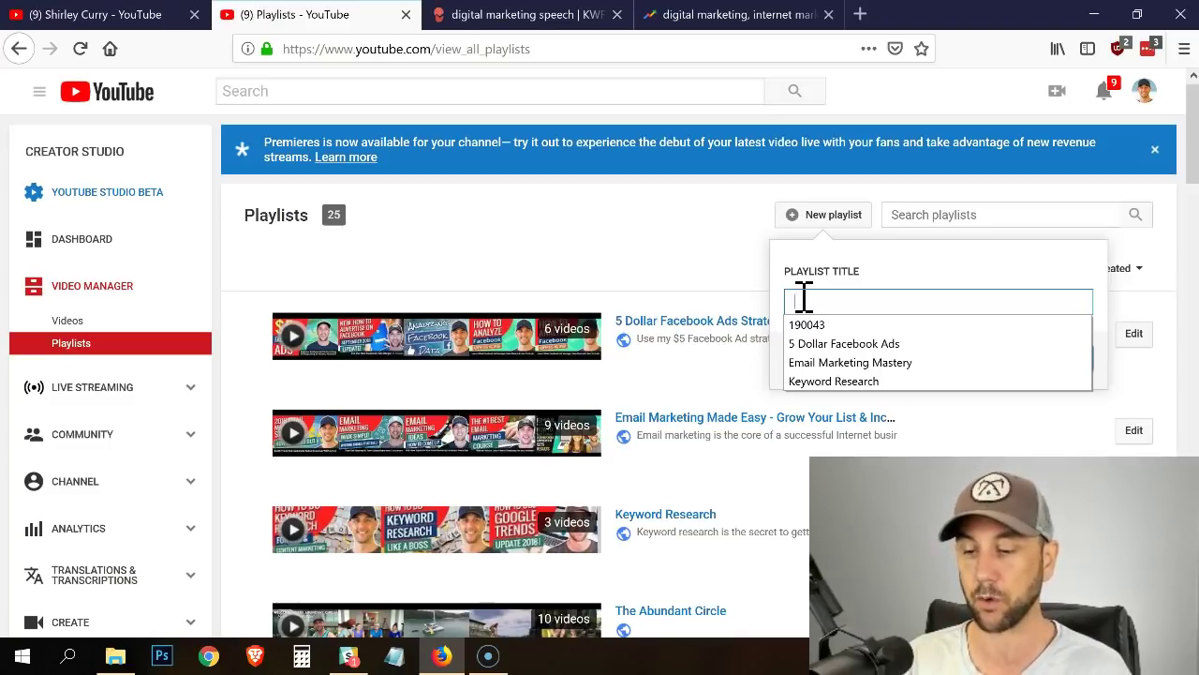
{"action": "type", "text": "Digital Marketing Speeche"}
{"action": "type", "text": "s & Marketing Keynote Presentations"}
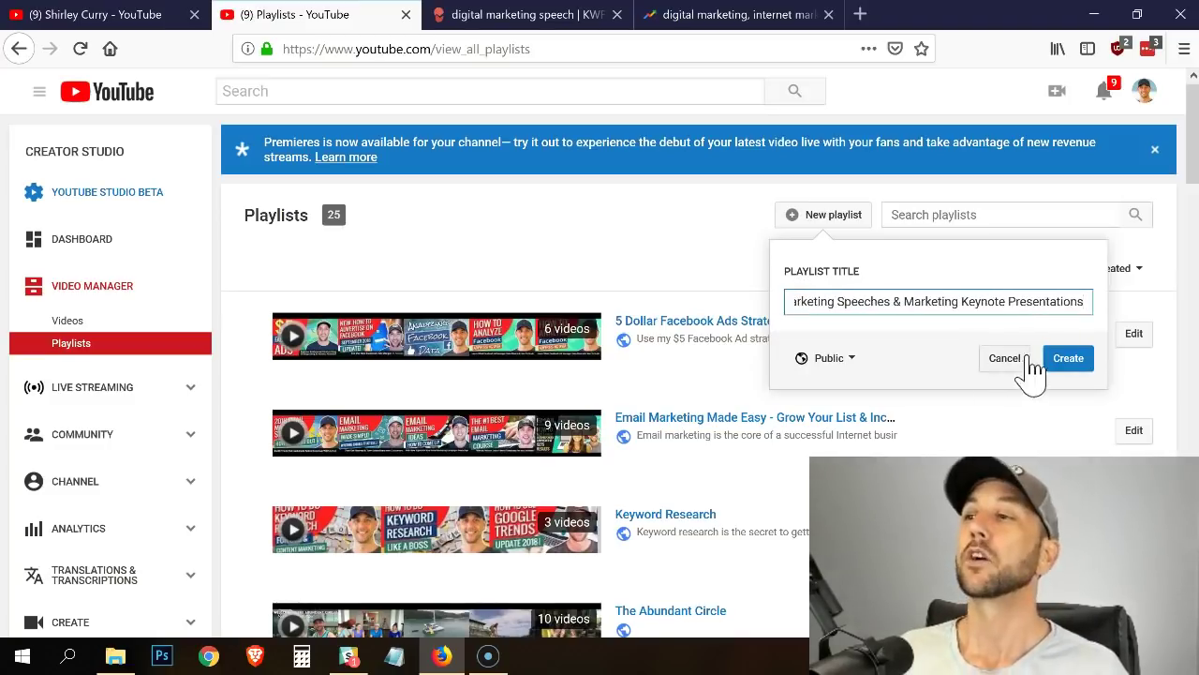
{"action": "left_click", "coordinate": [1070, 361]}
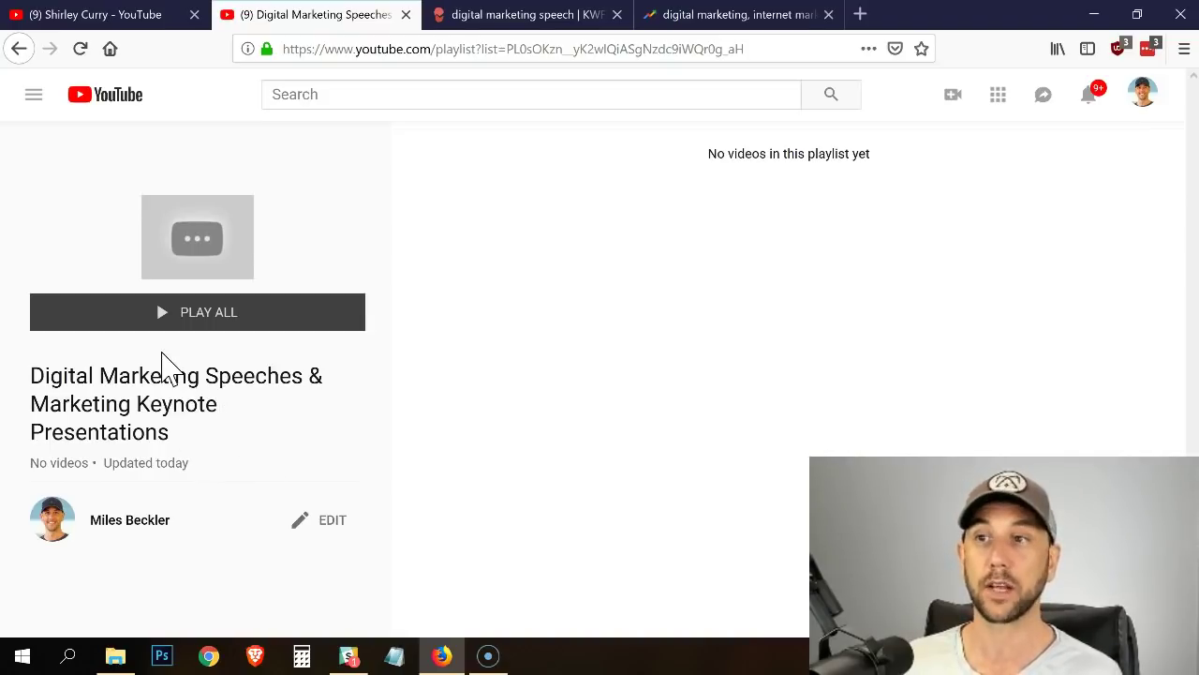
Open the new playlist for editing and prepare to add a video to it by URL.
{"action": "left_click", "coordinate": [303, 527]}
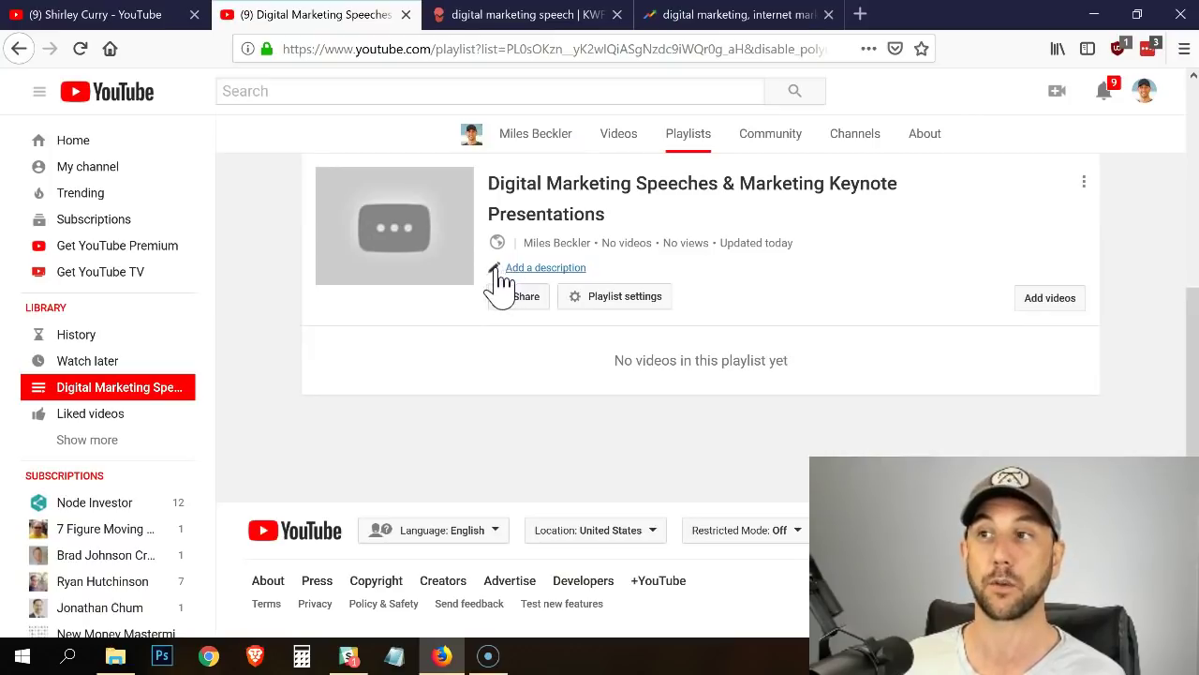
{"action": "left_click", "coordinate": [1052, 300]}
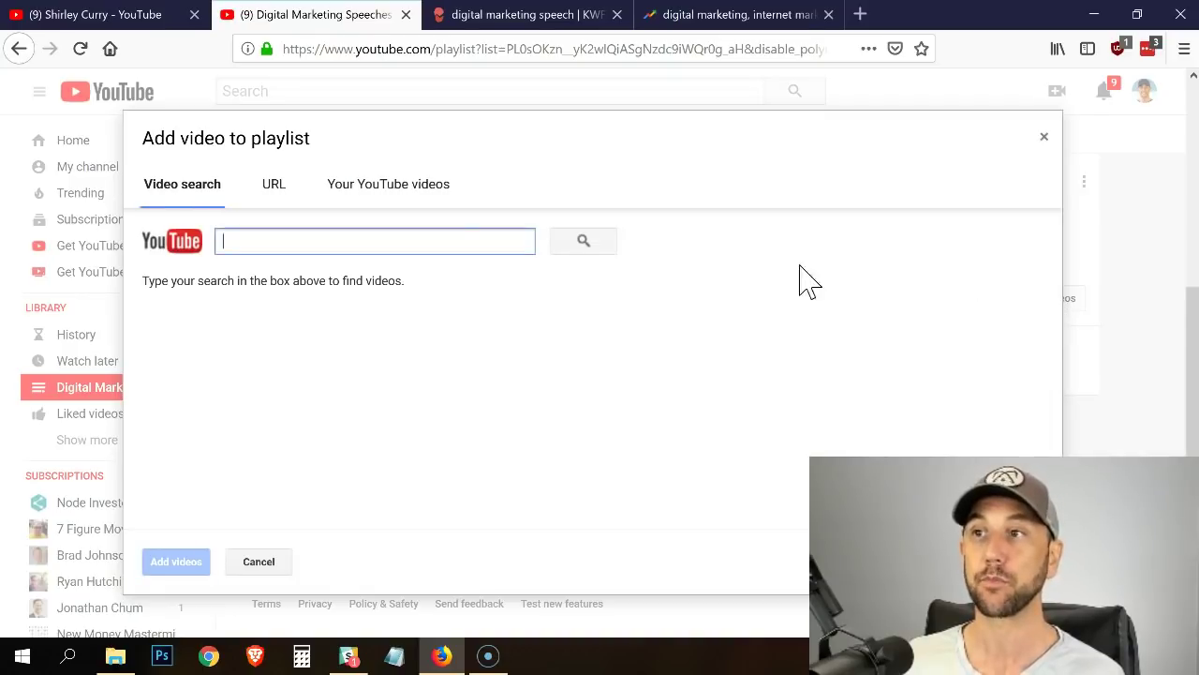
{"action": "left_click", "coordinate": [405, 199]}
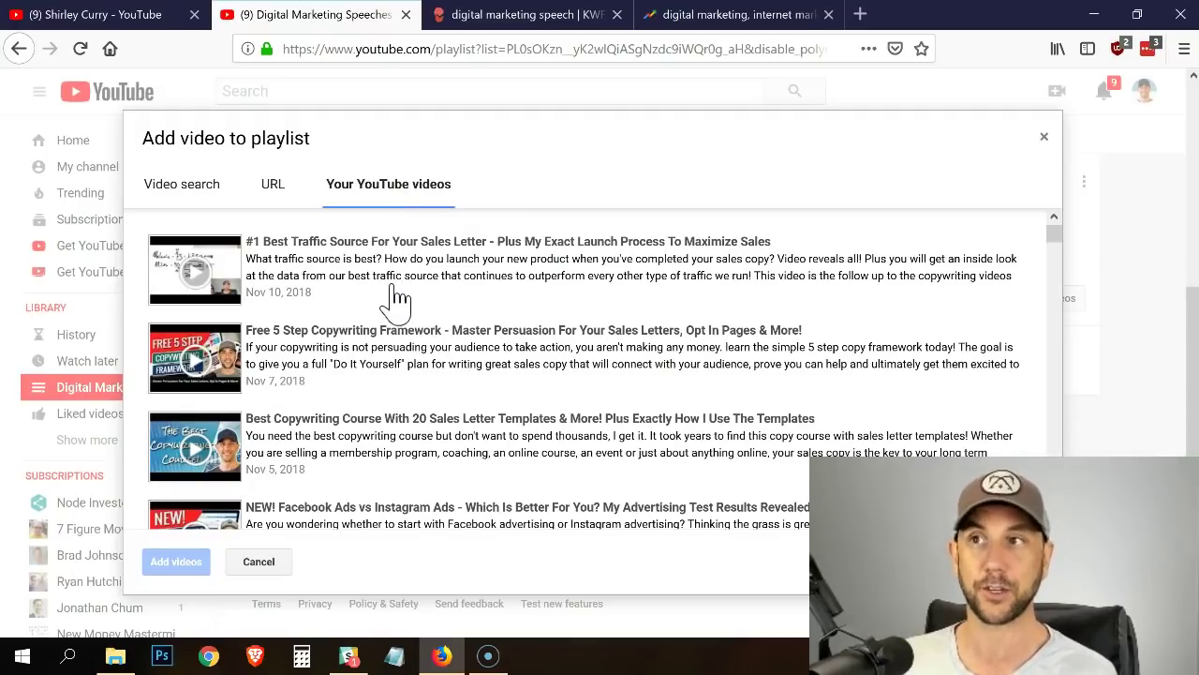
{"action": "left_click", "coordinate": [274, 187]}
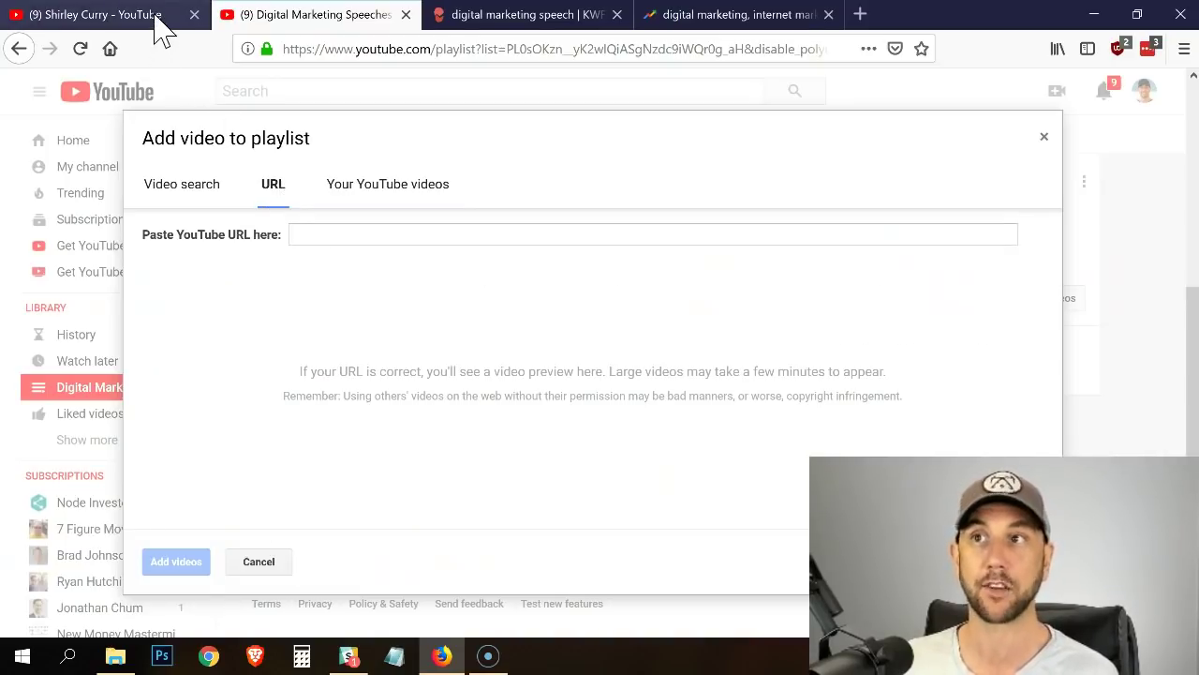
Load the marketing channel's page in place of the gaming channel's and search the channel for DMSS.
{"action": "left_click", "coordinate": [103, 15]}
{"action": "left_click_drag", "start_coordinate": [438, 48], "coordinate": [852, 46]}
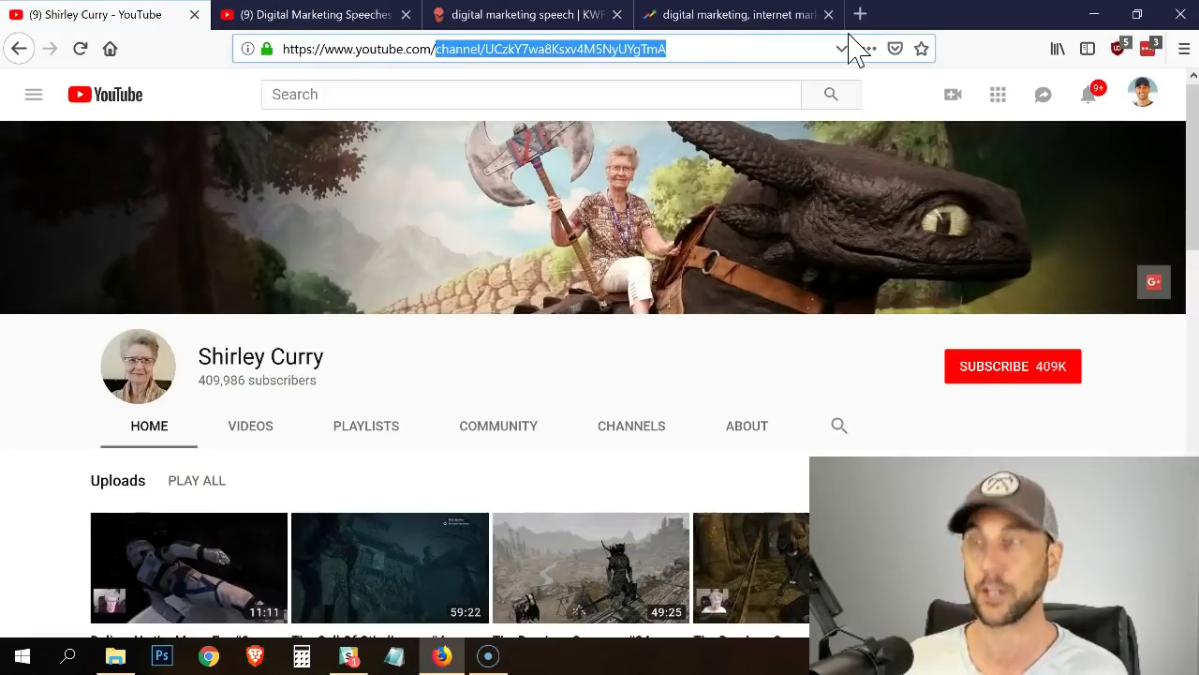
{"action": "type", "text": "milesb"}
{"action": "key", "text": "Return"}
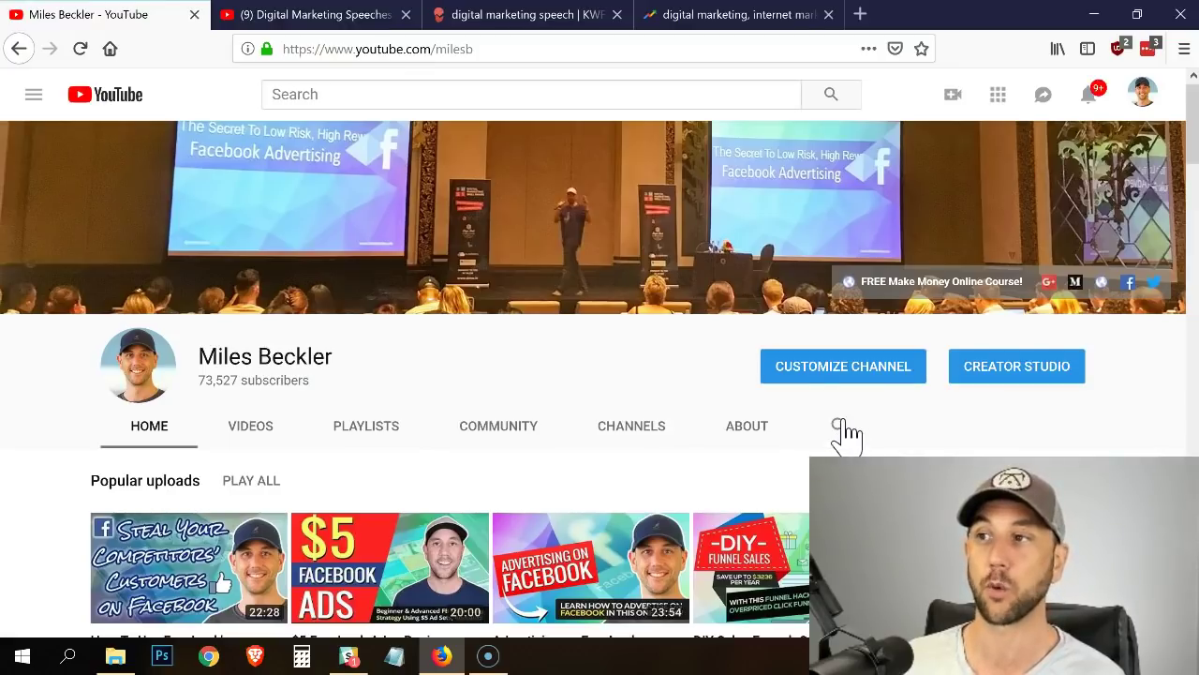
{"action": "left_click", "coordinate": [839, 426]}
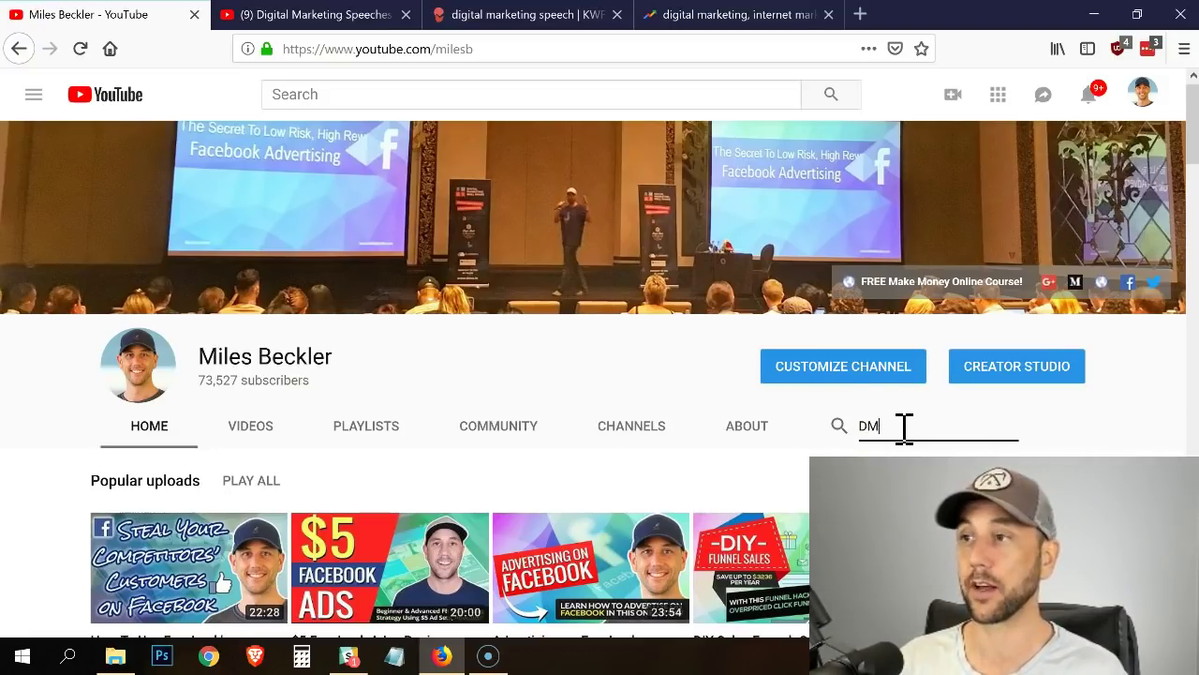
{"action": "key", "text": "Return"}
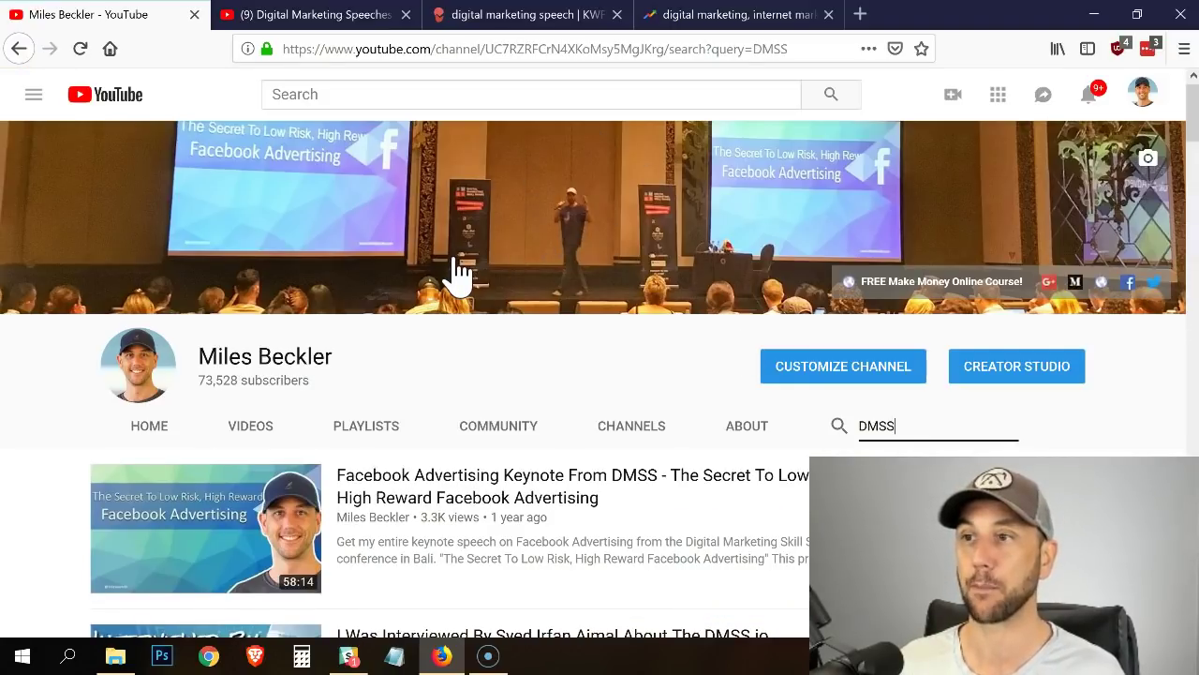
{"action": "scroll", "coordinate": [458, 274], "scroll_direction": "down", "scroll_amount": 2}
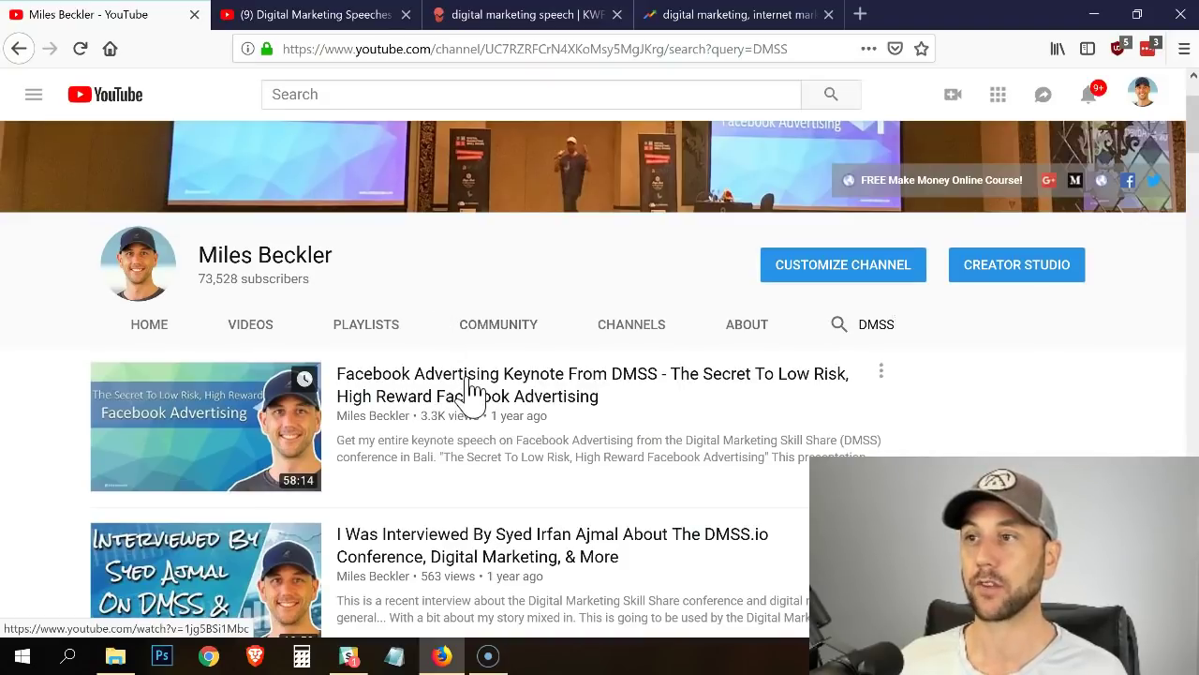
Copy the link of the Facebook Advertising Keynote From DMSS video and add that video to the playlist by URL.
{"action": "right_click", "coordinate": [468, 378]}
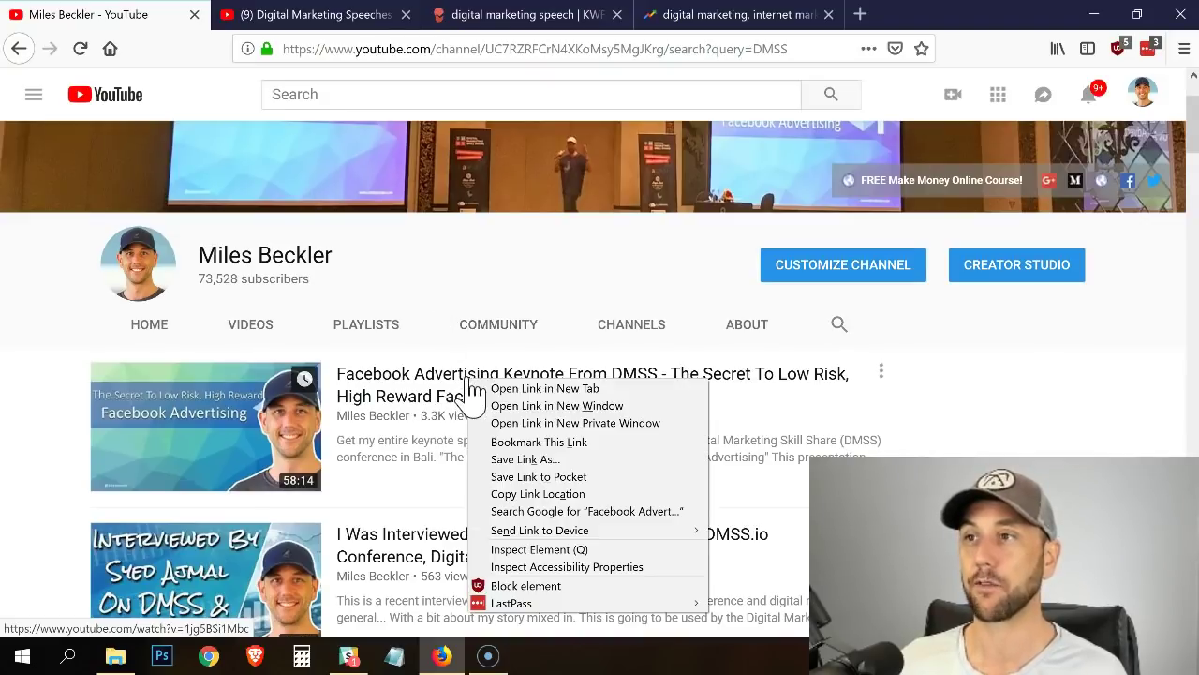
{"action": "left_click", "coordinate": [531, 494]}
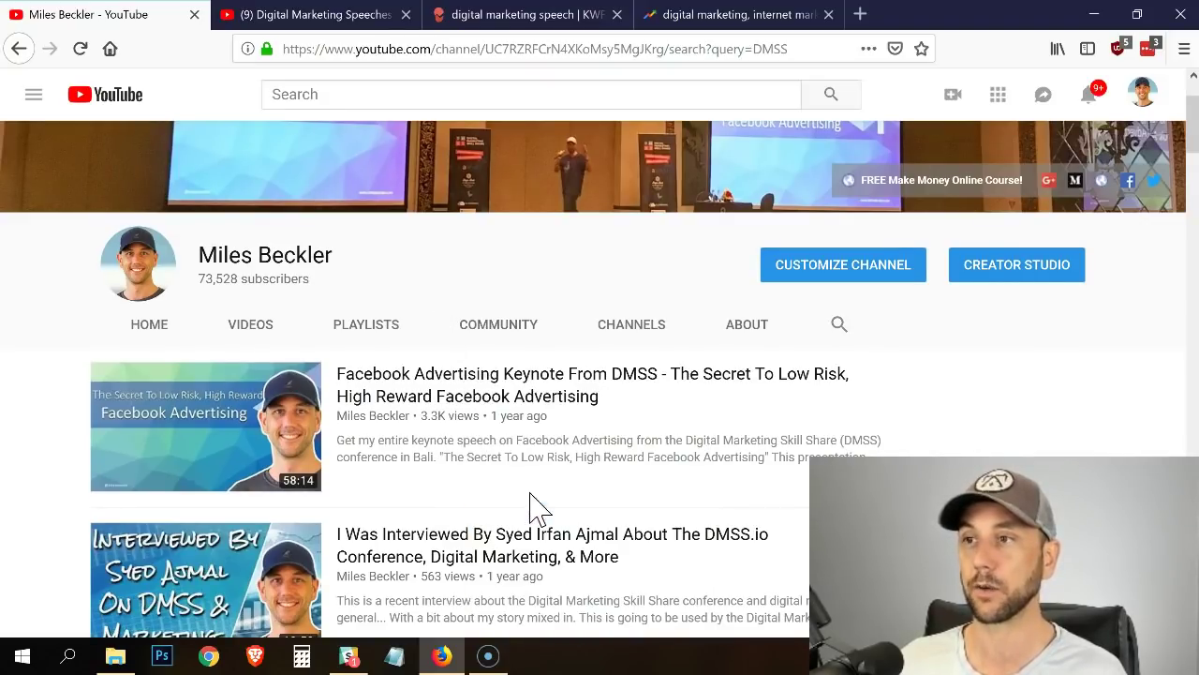
{"action": "left_click", "coordinate": [320, 21]}
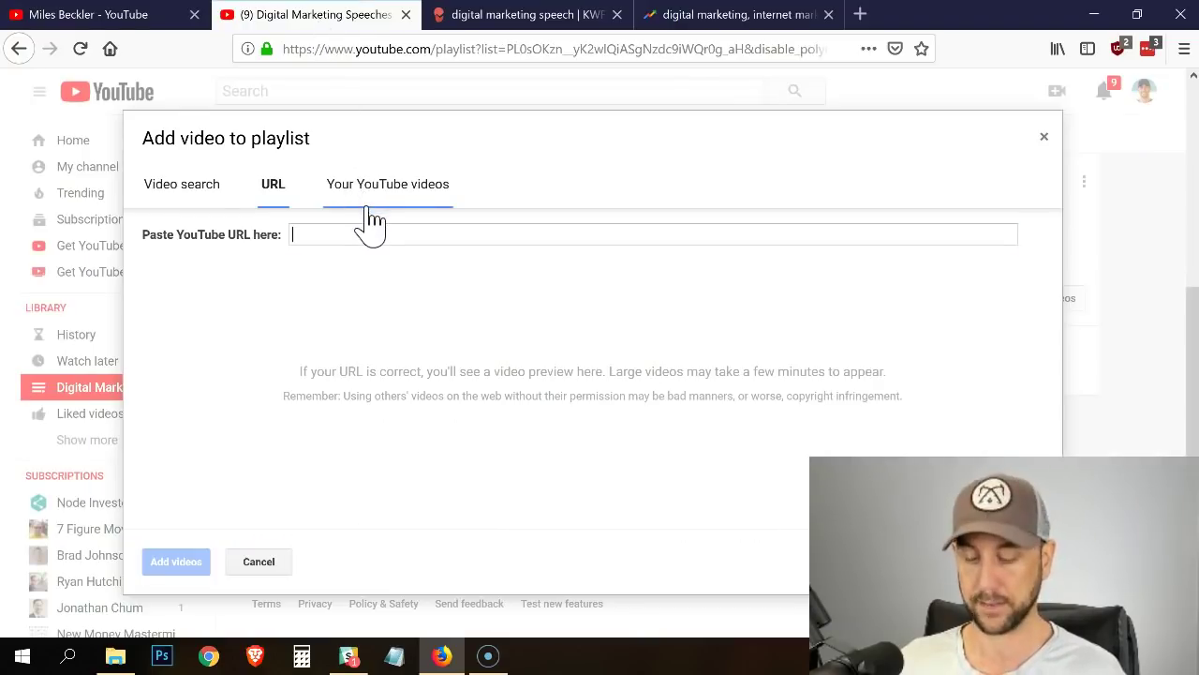
{"action": "key", "text": "ctrl+v"}
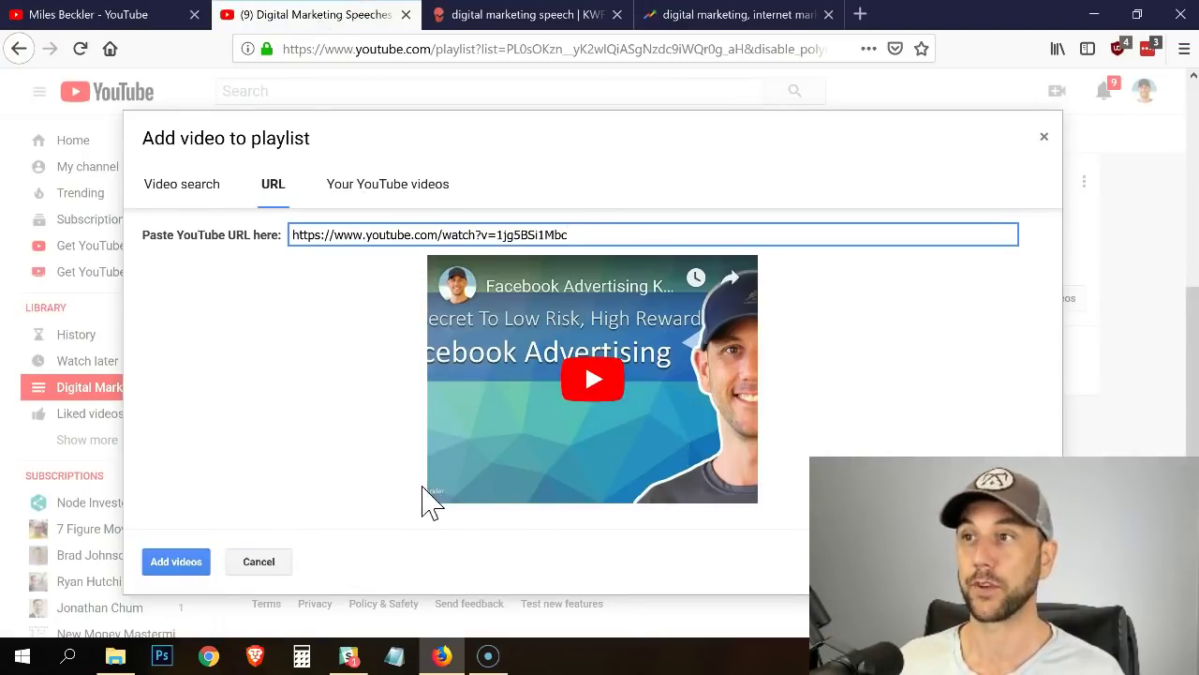
{"action": "left_click", "coordinate": [174, 562]}
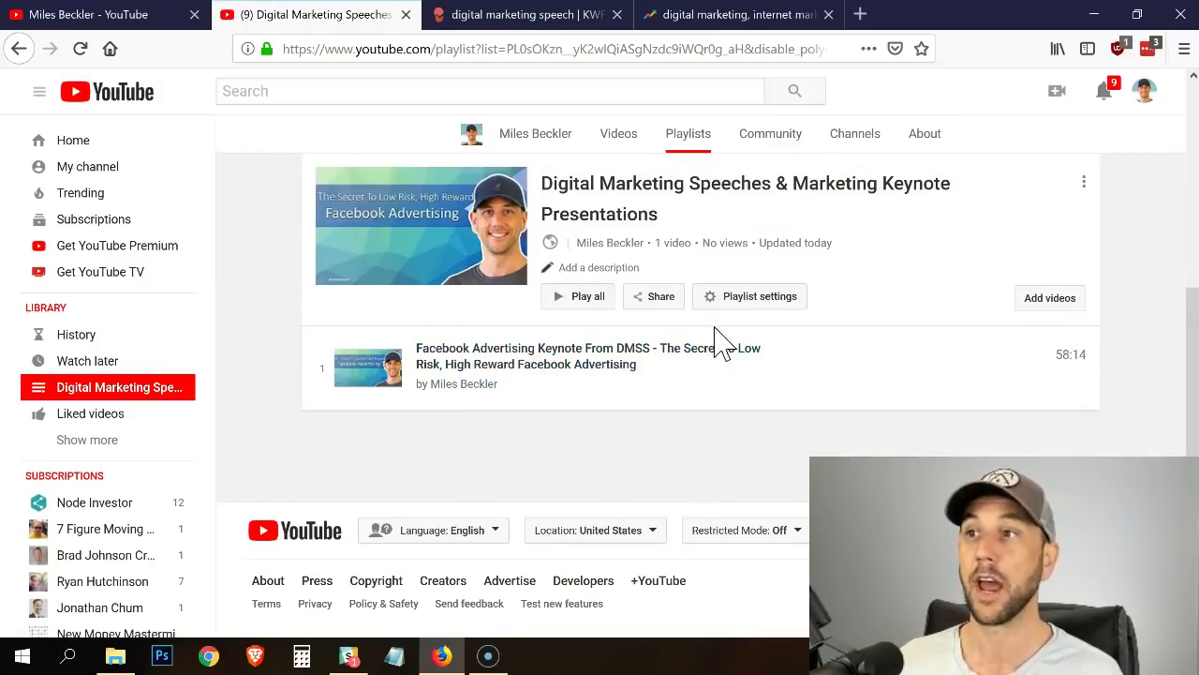
Start adding another video, search the channel for inorbit and copy the link of the InOrbit 2018 Facebook Advertising Speech video.
{"action": "left_click", "coordinate": [1053, 300]}
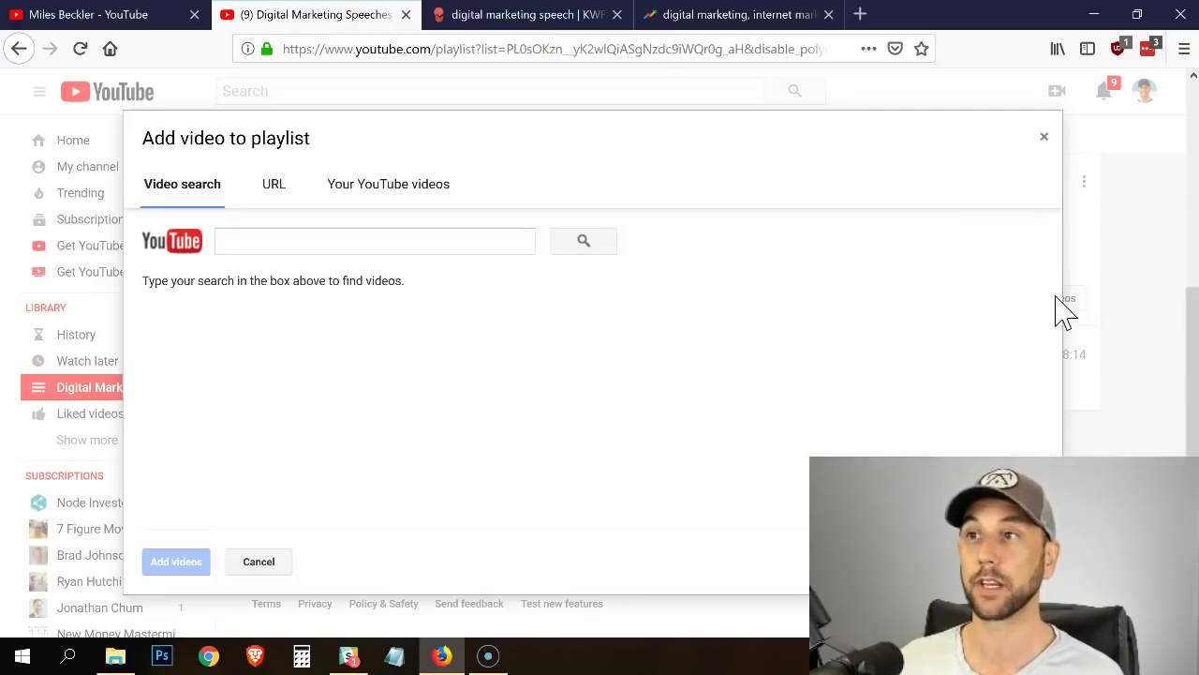
{"action": "left_click", "coordinate": [130, 21]}
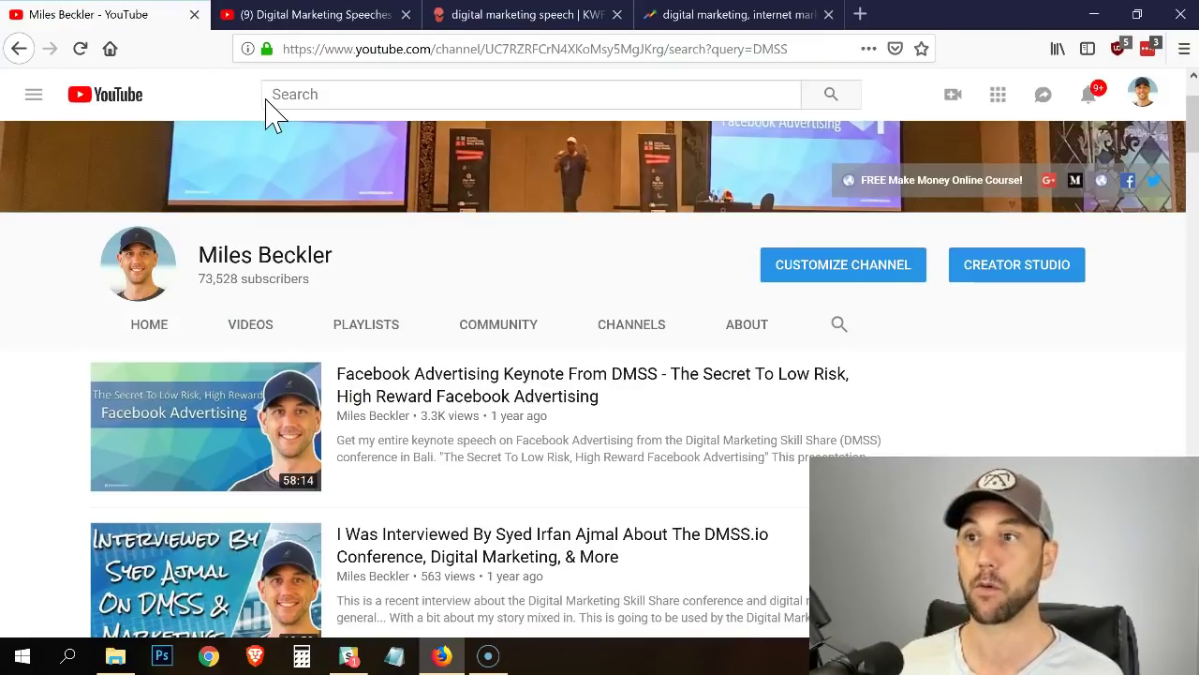
{"action": "left_click", "coordinate": [840, 323]}
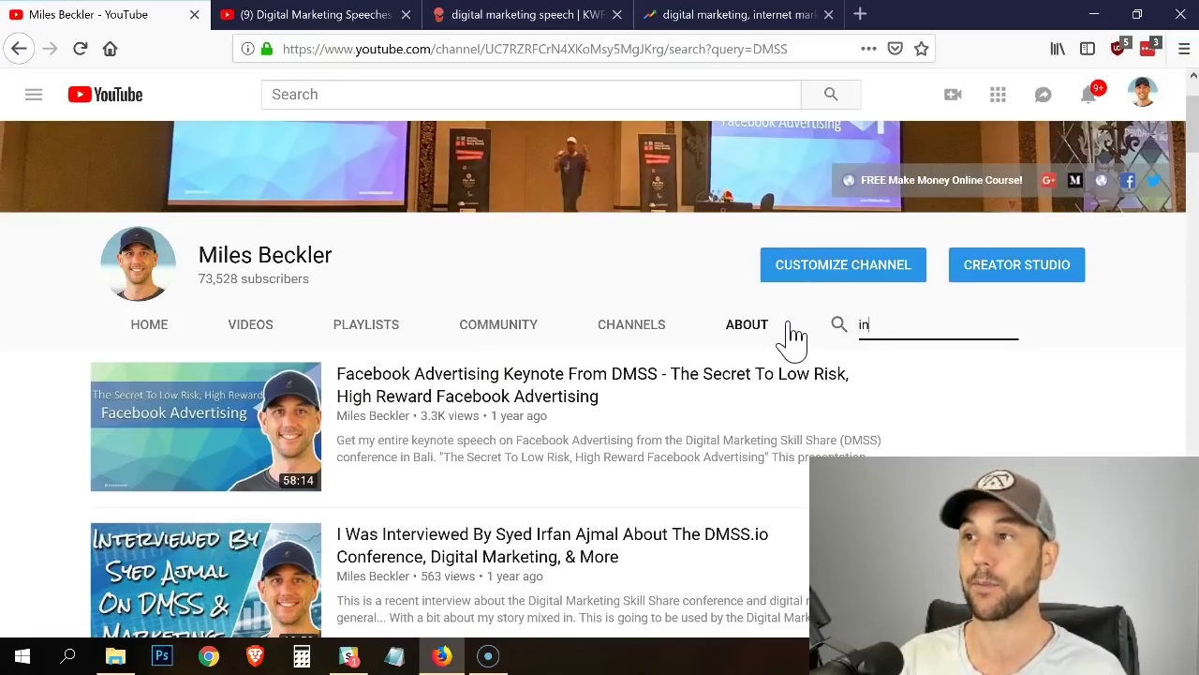
{"action": "left_click", "coordinate": [838, 318]}
{"action": "scroll", "coordinate": [609, 338], "scroll_direction": "down", "scroll_amount": 1}
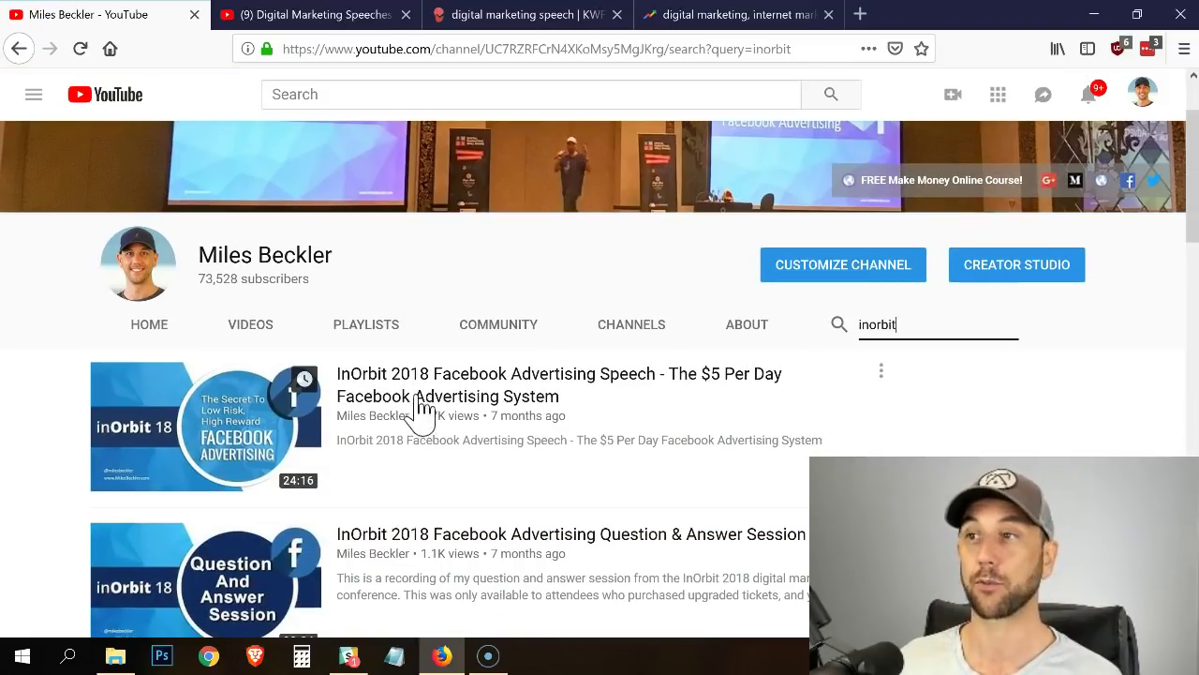
{"action": "right_click", "coordinate": [437, 408]}
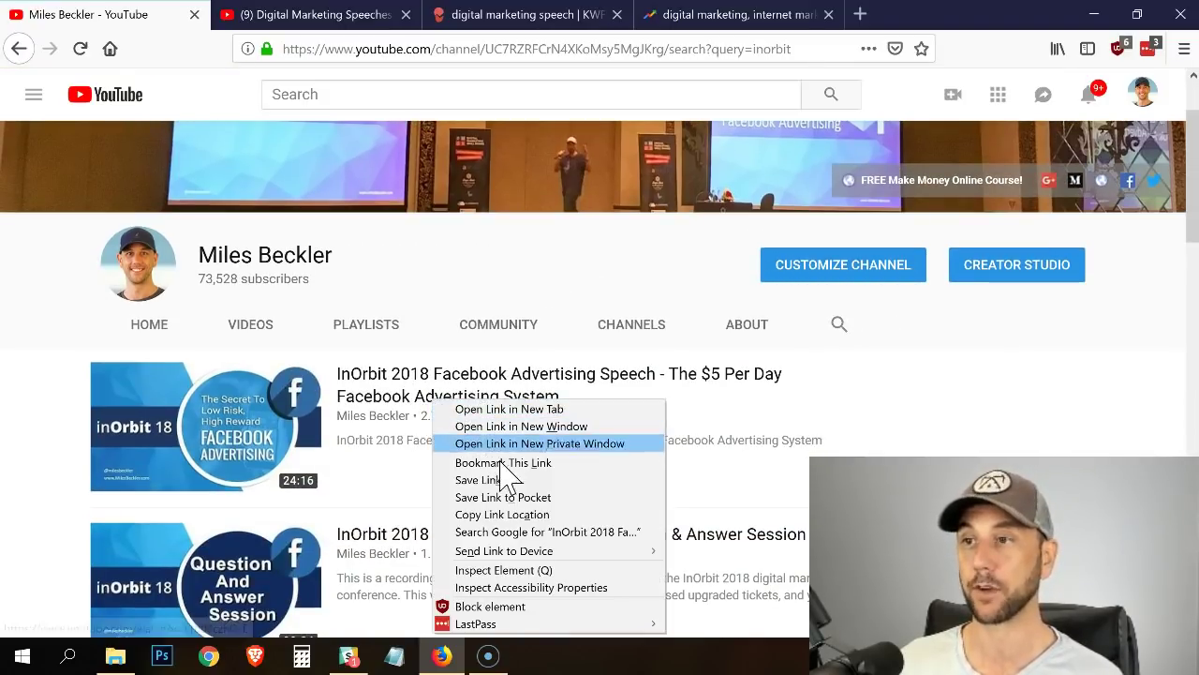
{"action": "left_click", "coordinate": [506, 514]}
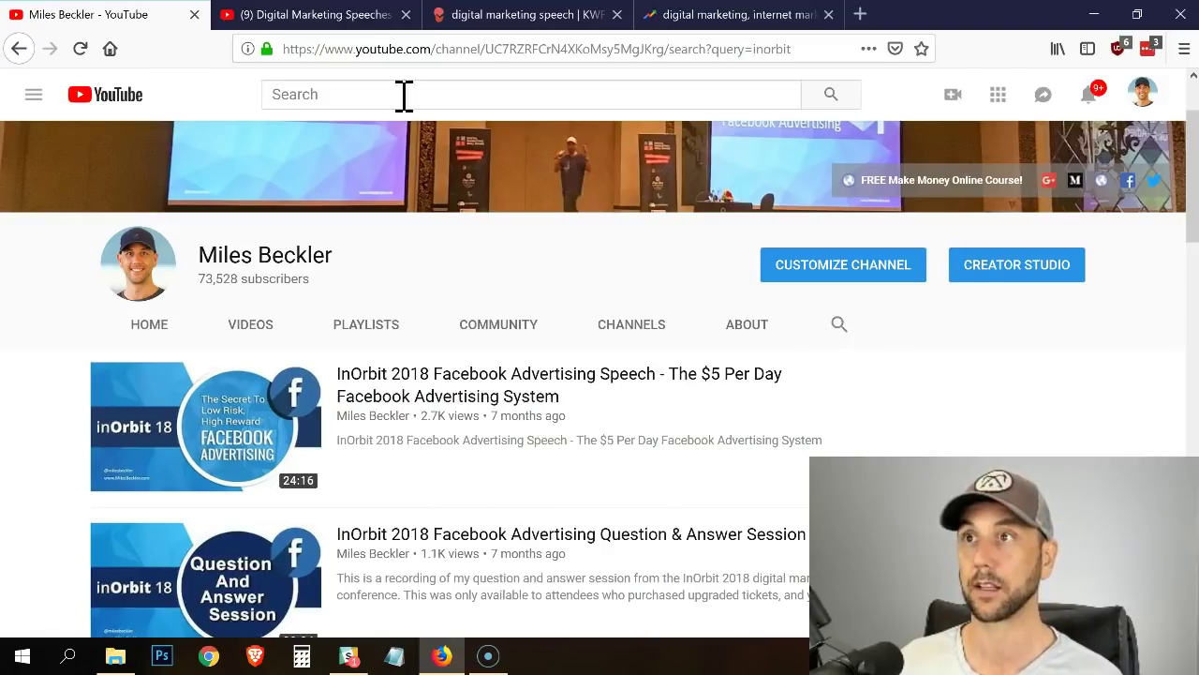
Add the InOrbit 2018 Facebook Advertising Speech video to the playlist using its copied URL.
{"action": "left_click", "coordinate": [384, 20]}
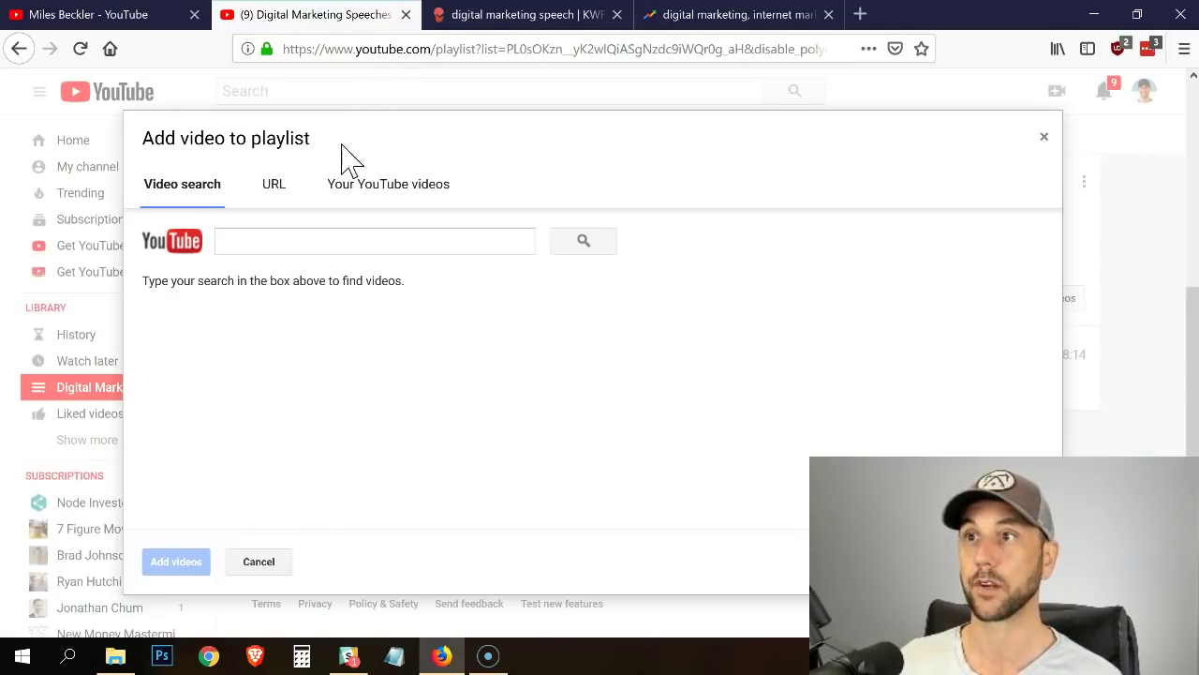
{"action": "left_click", "coordinate": [274, 188]}
{"action": "key", "text": "ctrl+v"}
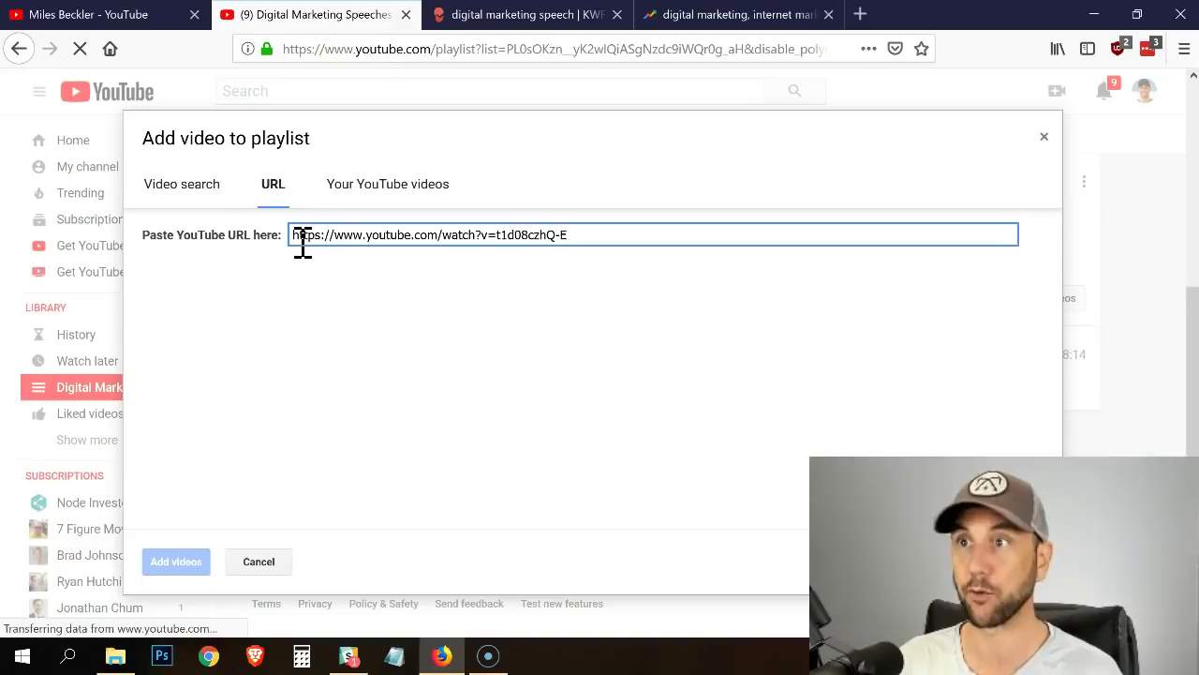
{"action": "left_click", "coordinate": [178, 563]}
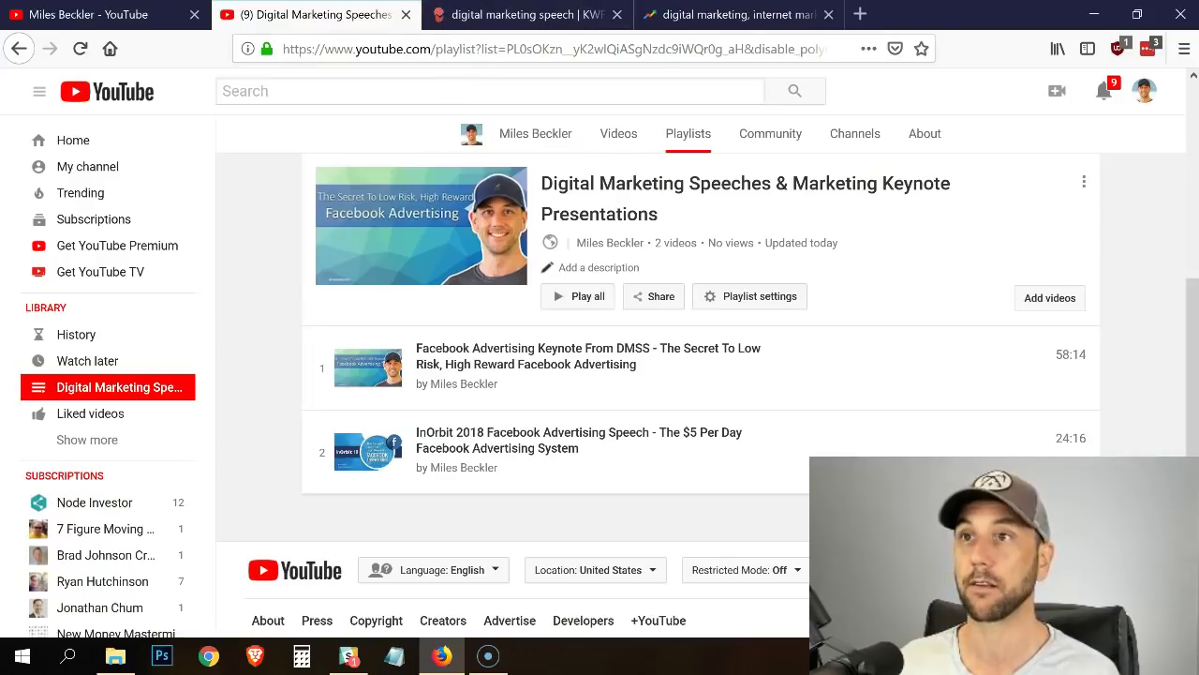
Search the channel for "fast track to faceboik", copy the link of Fast Track Your Facebook Pay Per Click Marketing Success, and return to the playlist.
{"action": "left_click", "coordinate": [107, 17]}
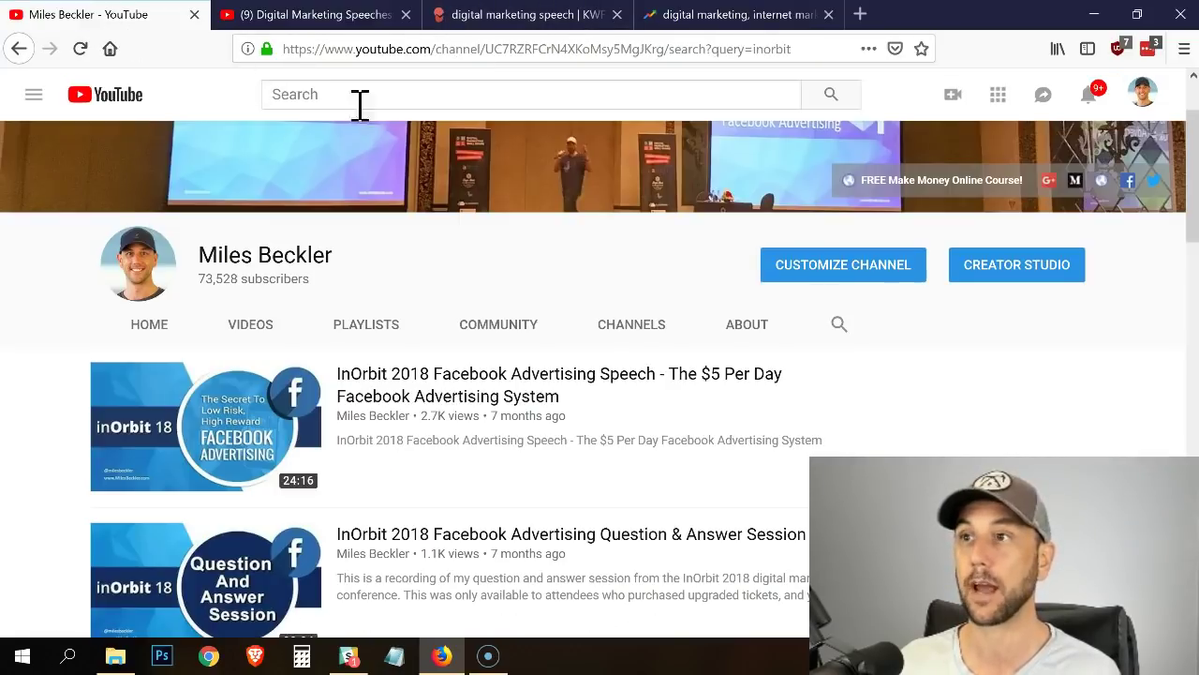
{"action": "left_click", "coordinate": [839, 324]}
{"action": "type", "text": "fast track to faceboik"}
{"action": "key", "text": "Return"}
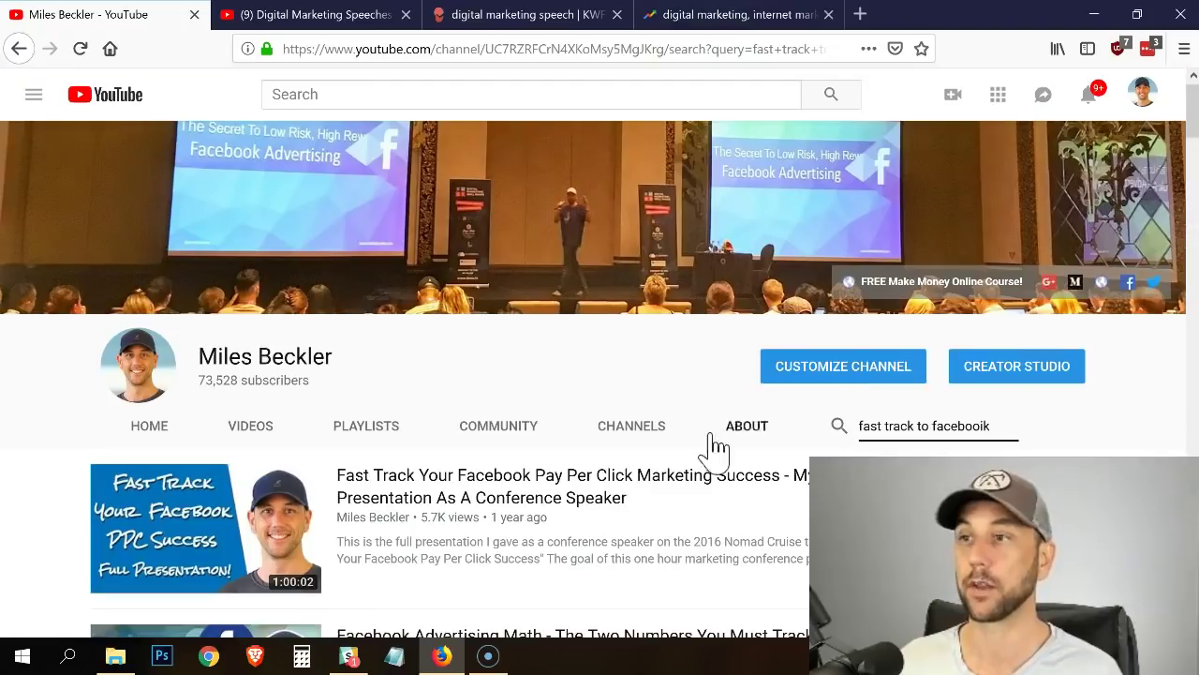
{"action": "right_click", "coordinate": [531, 481]}
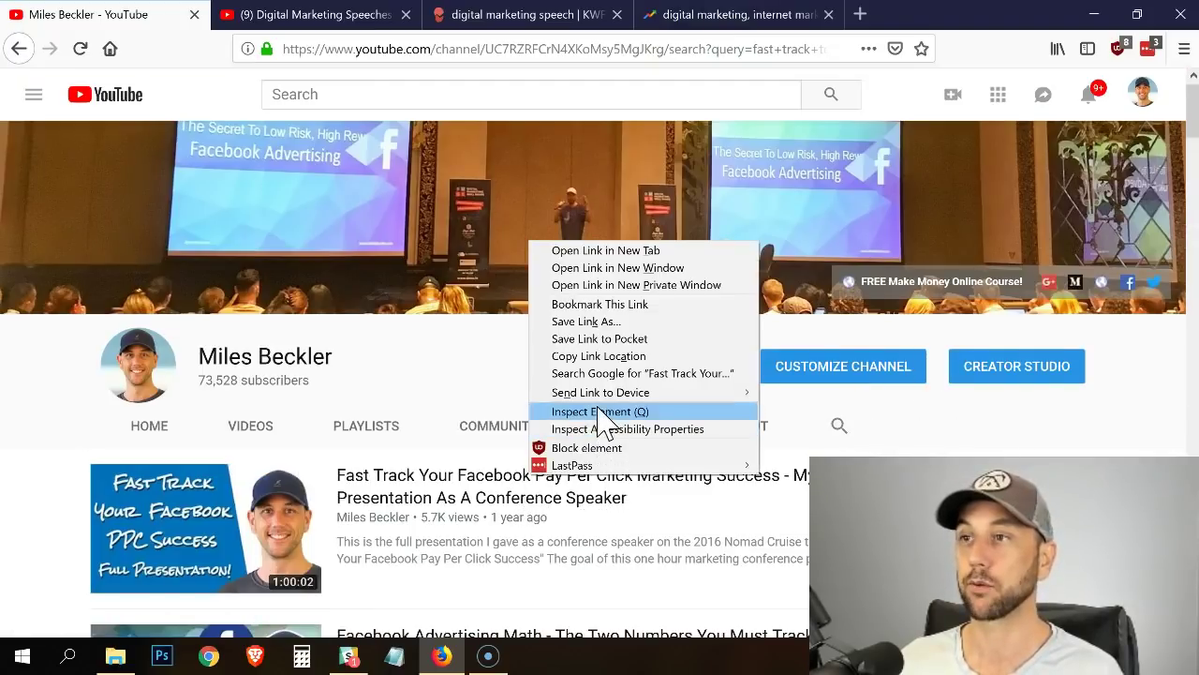
{"action": "left_click", "coordinate": [601, 361]}
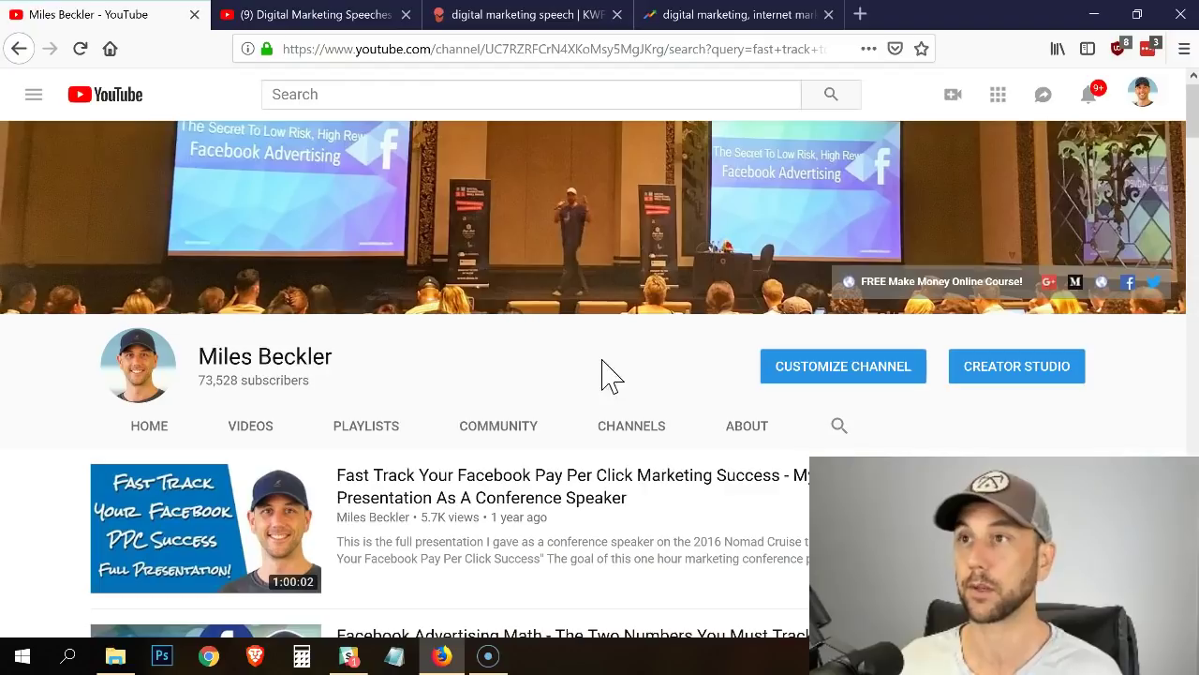
{"action": "left_click", "coordinate": [366, 15]}
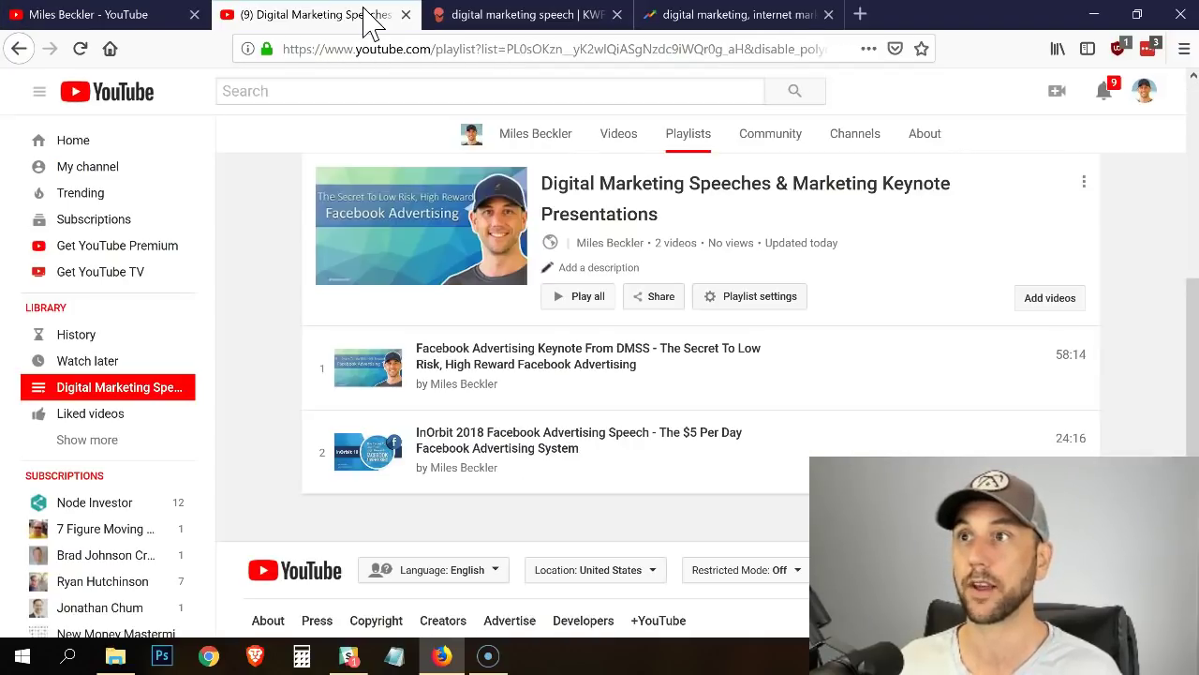
Add the Fast Track Your Facebook Pay Per Click Marketing Success video to the playlist using its copied URL.
{"action": "left_click", "coordinate": [1045, 301]}
{"action": "left_click", "coordinate": [286, 238]}
{"action": "key", "text": "ctrl+v"}
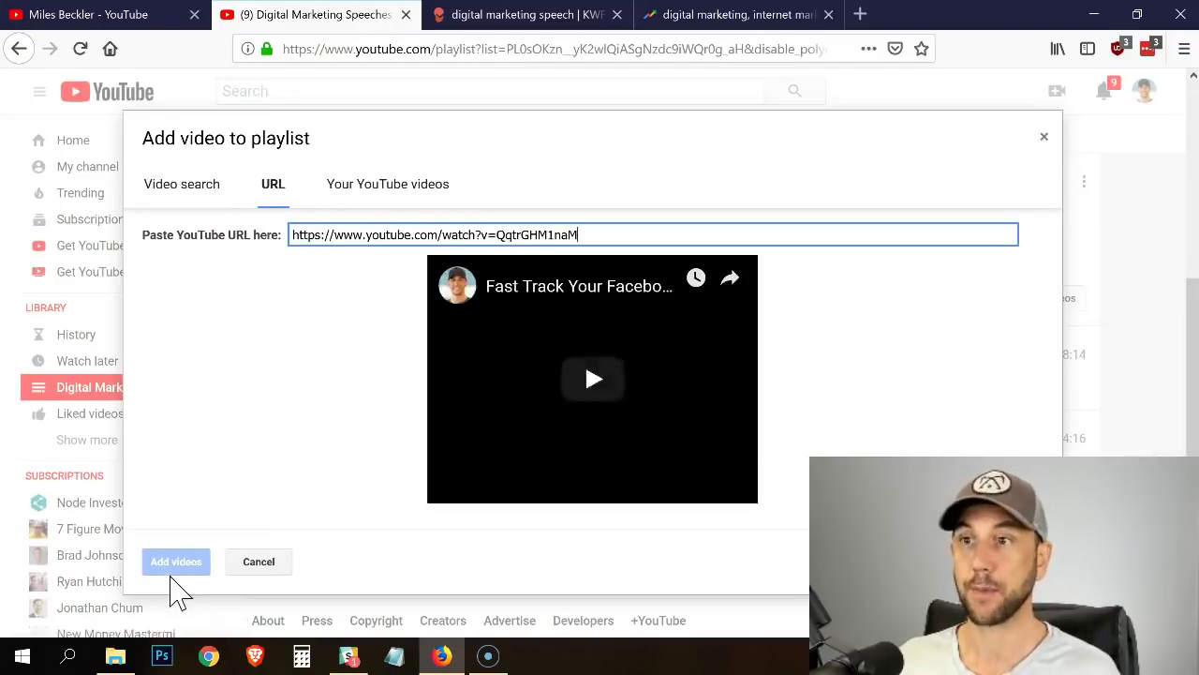
{"action": "left_click", "coordinate": [174, 566]}
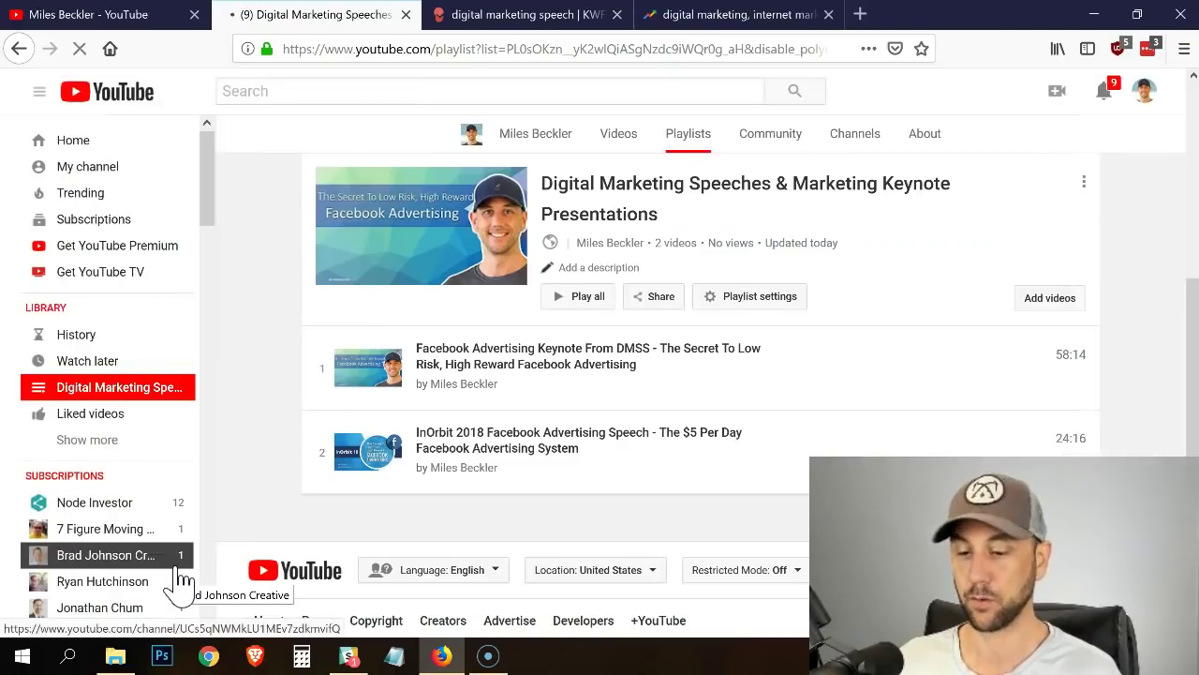
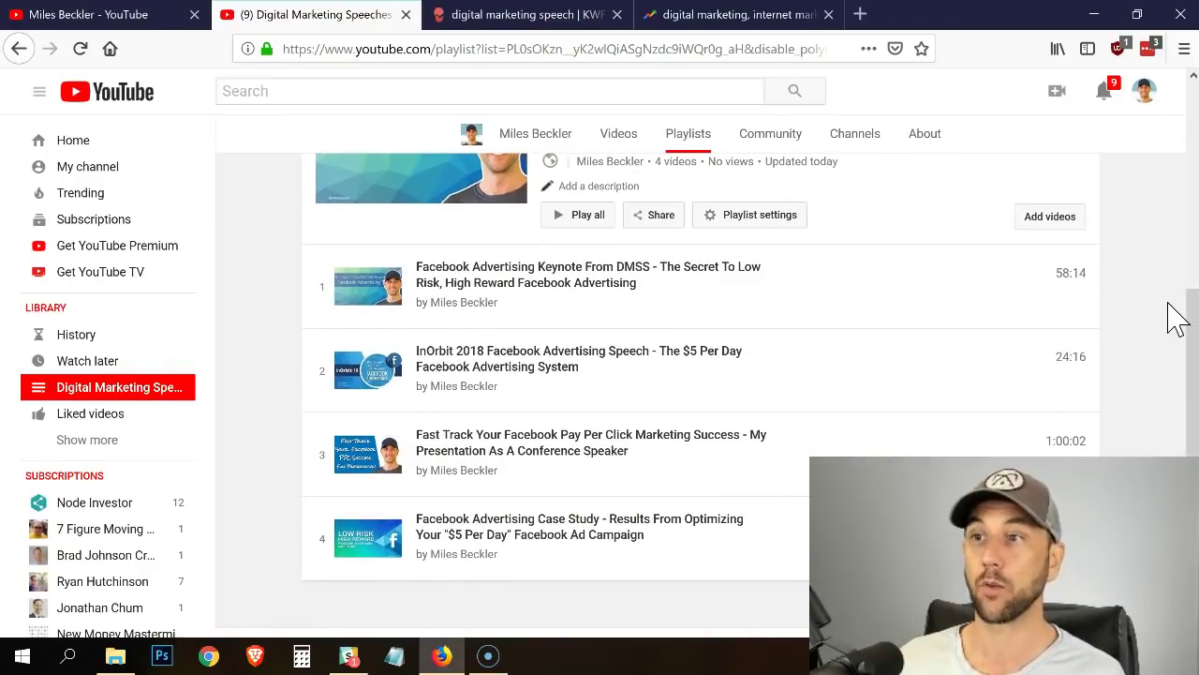
{"action": "mouse_move", "coordinate": [1051, 348]}
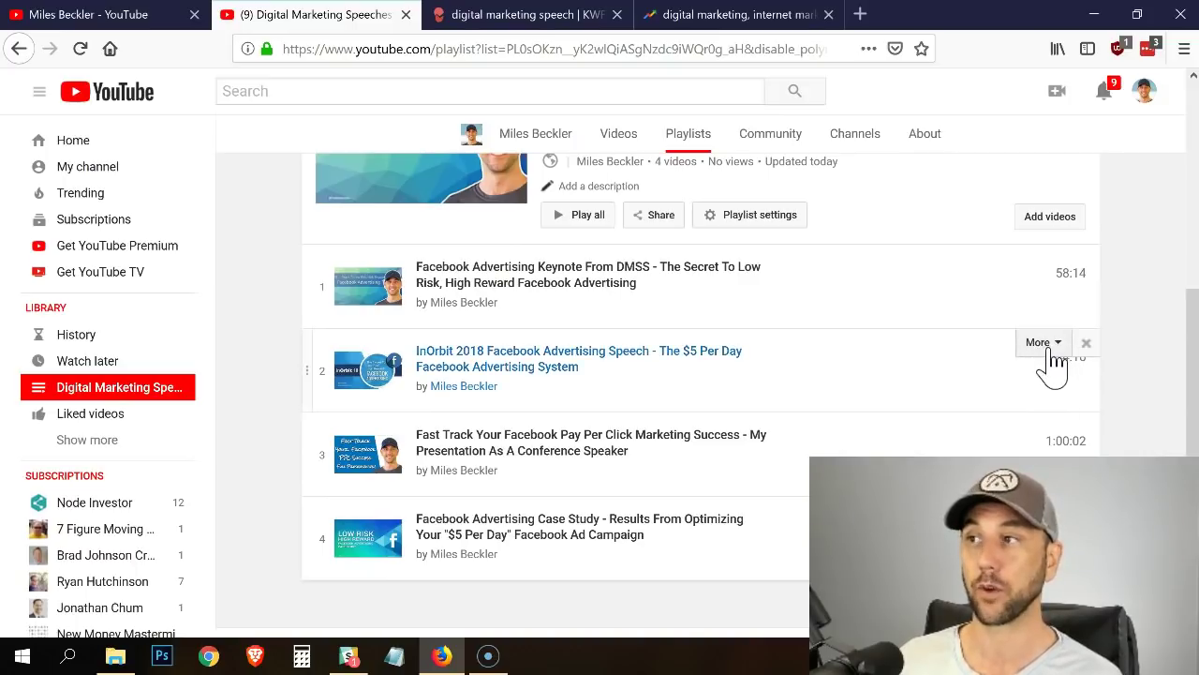
{"action": "left_click", "coordinate": [1040, 343]}
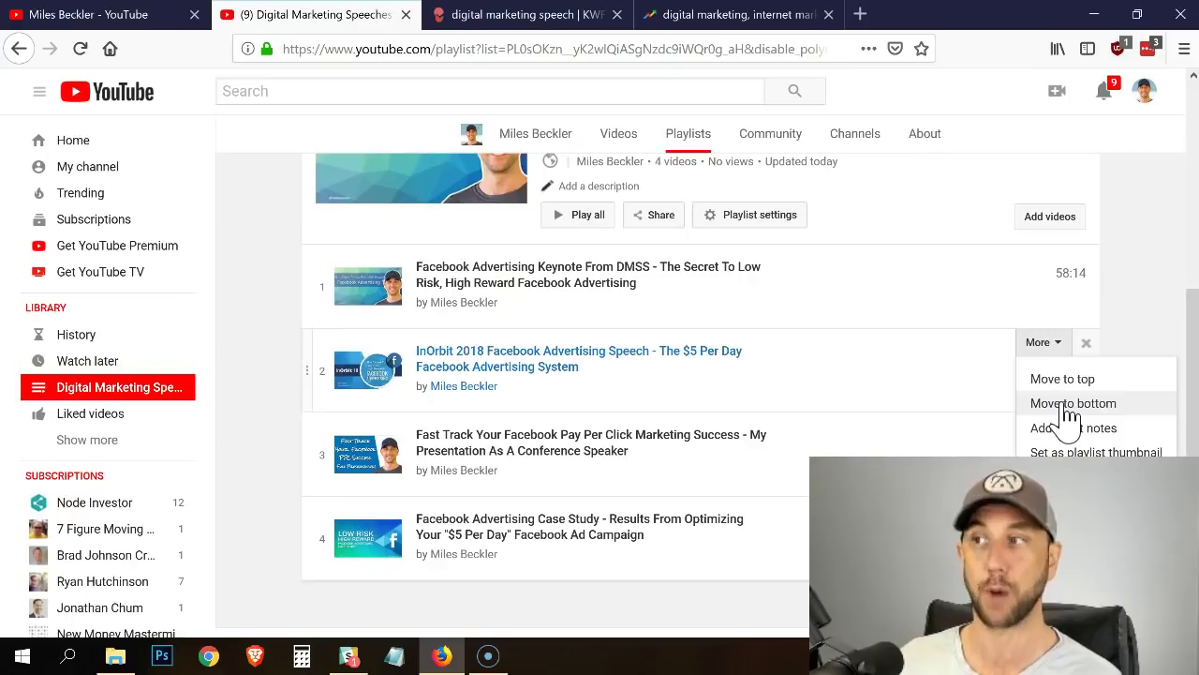
{"action": "left_click", "coordinate": [267, 349]}
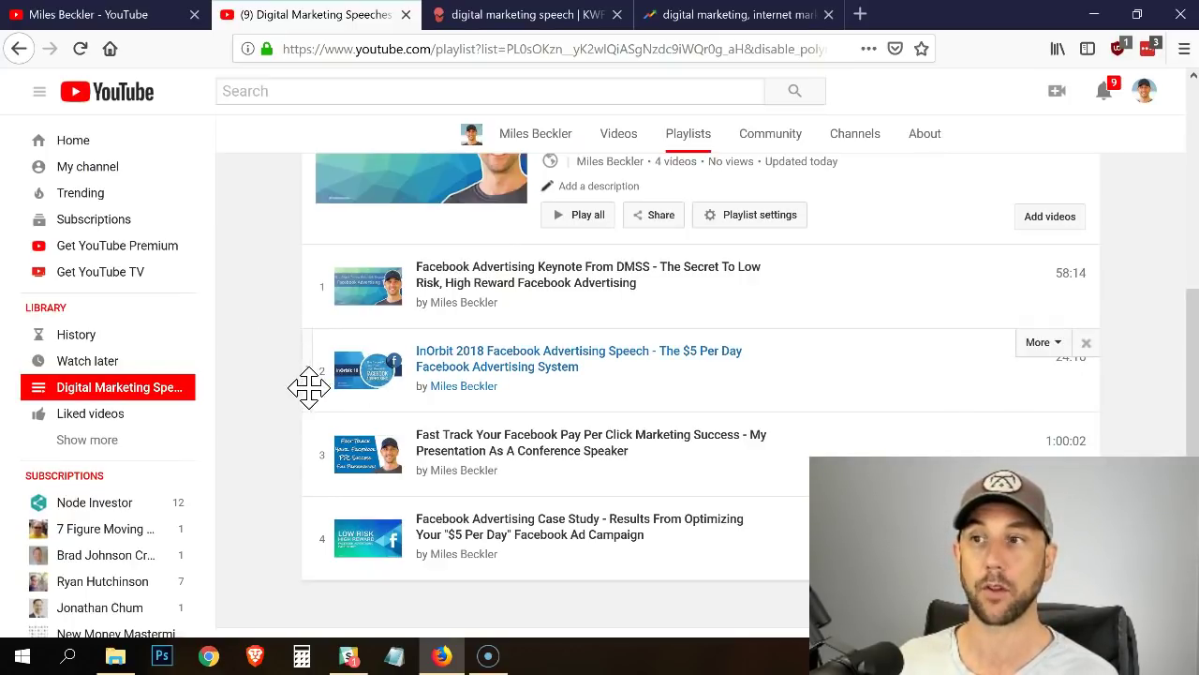
Reorder the playlist: DMSS keynote first, InOrbit 2018 speech second, Facebook Advertising Case Study third, Fast Track presentation last.
{"action": "left_click_drag", "start_coordinate": [309, 387], "coordinate": [310, 293]}
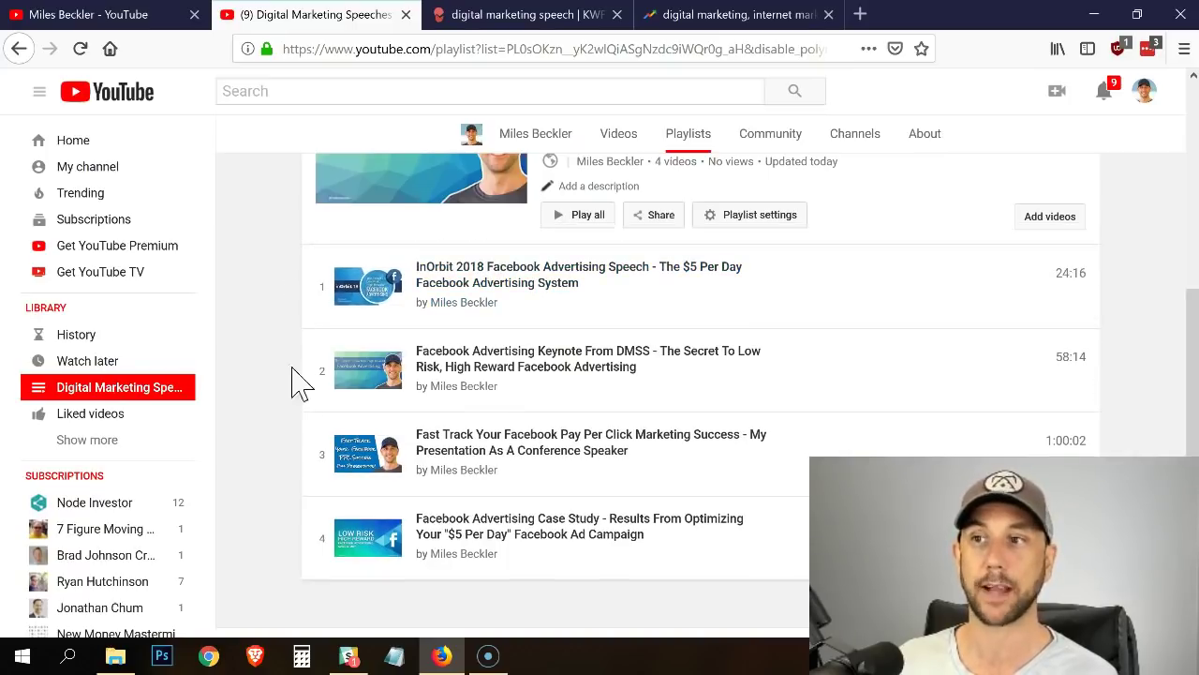
{"action": "left_click_drag", "start_coordinate": [310, 540], "coordinate": [310, 473]}
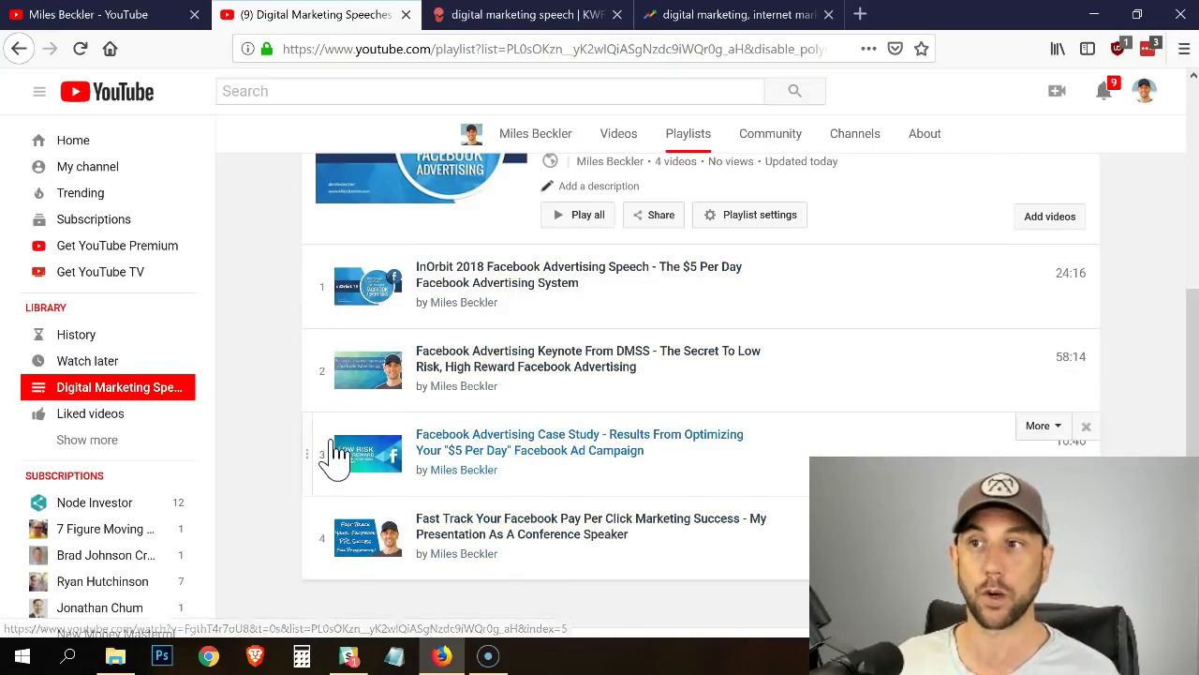
{"action": "left_click_drag", "start_coordinate": [308, 365], "coordinate": [310, 275]}
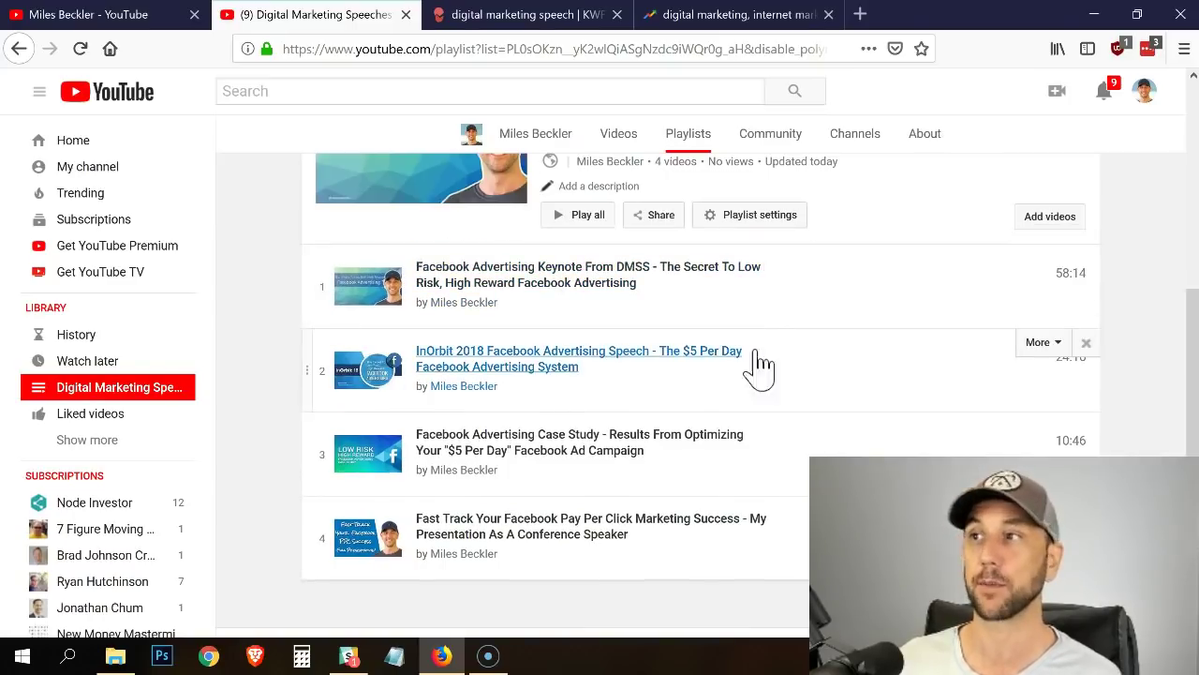
Write a playlist description introducing a top-rated digital marketing keynote speaker and citing the DMSS speech in Bali and the 2018 InOrbit keynote in Slovenia.
{"action": "scroll", "coordinate": [1110, 309], "scroll_direction": "up", "scroll_amount": 2}
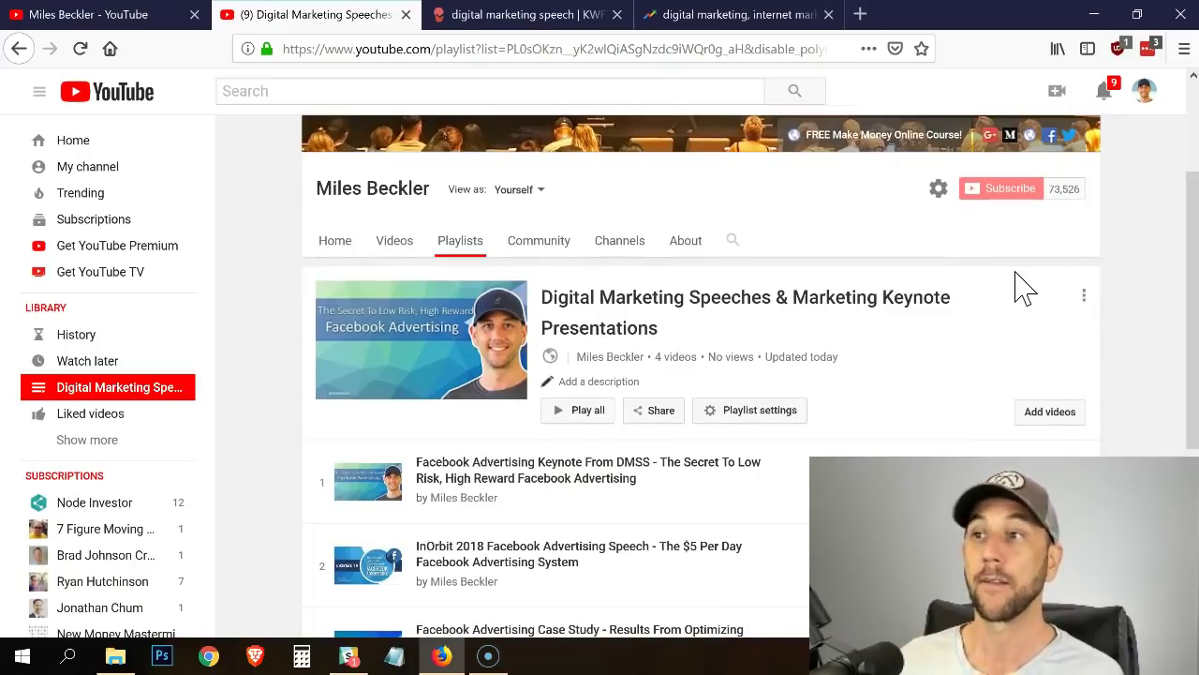
{"action": "scroll", "coordinate": [1018, 286], "scroll_direction": "down", "scroll_amount": 1}
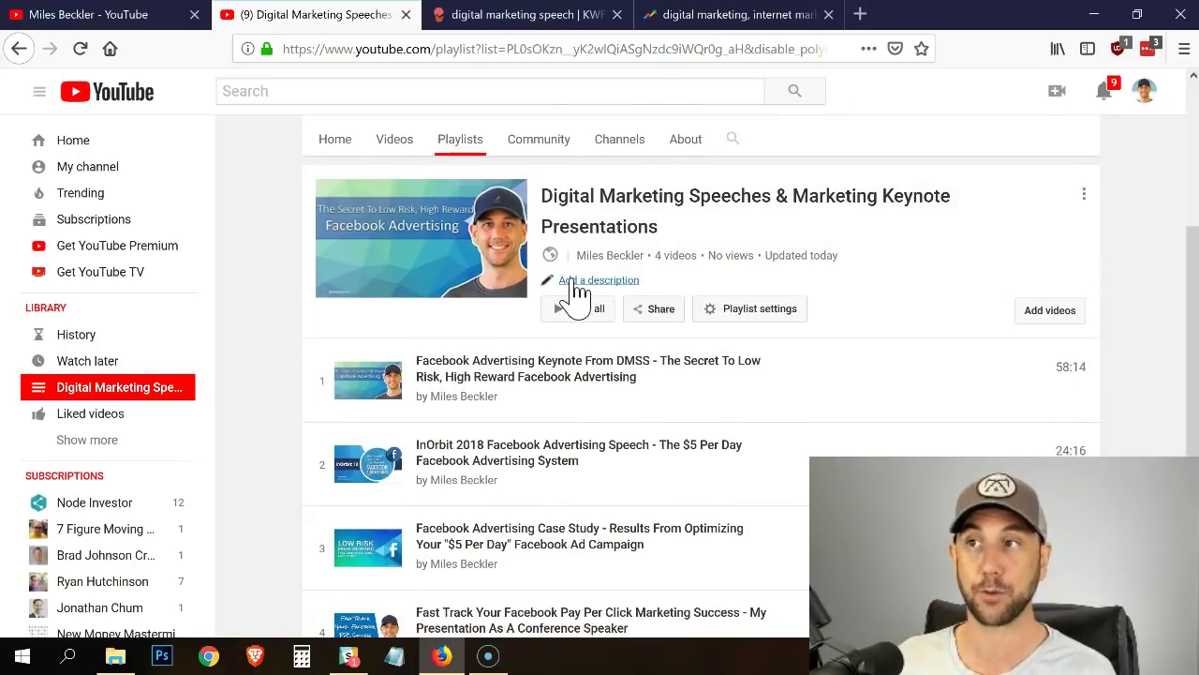
{"action": "left_click", "coordinate": [578, 281]}
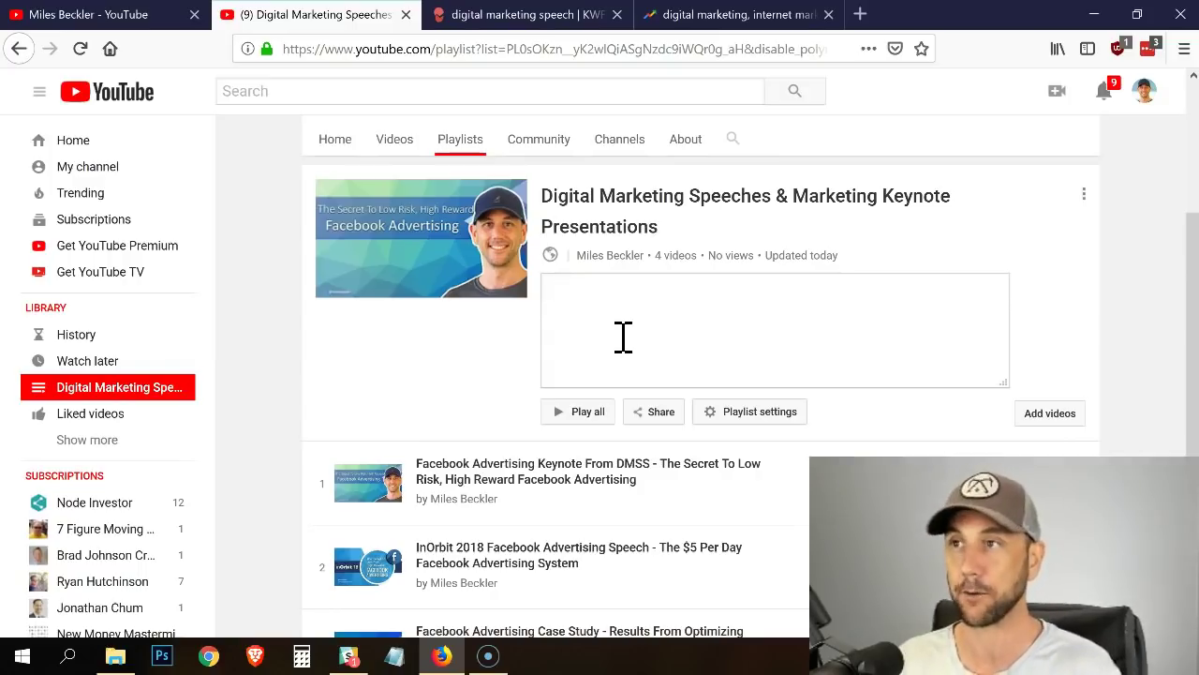
{"action": "type", "text": "Miles Beckler is a digital marketing keynote speaker who has thrille"}
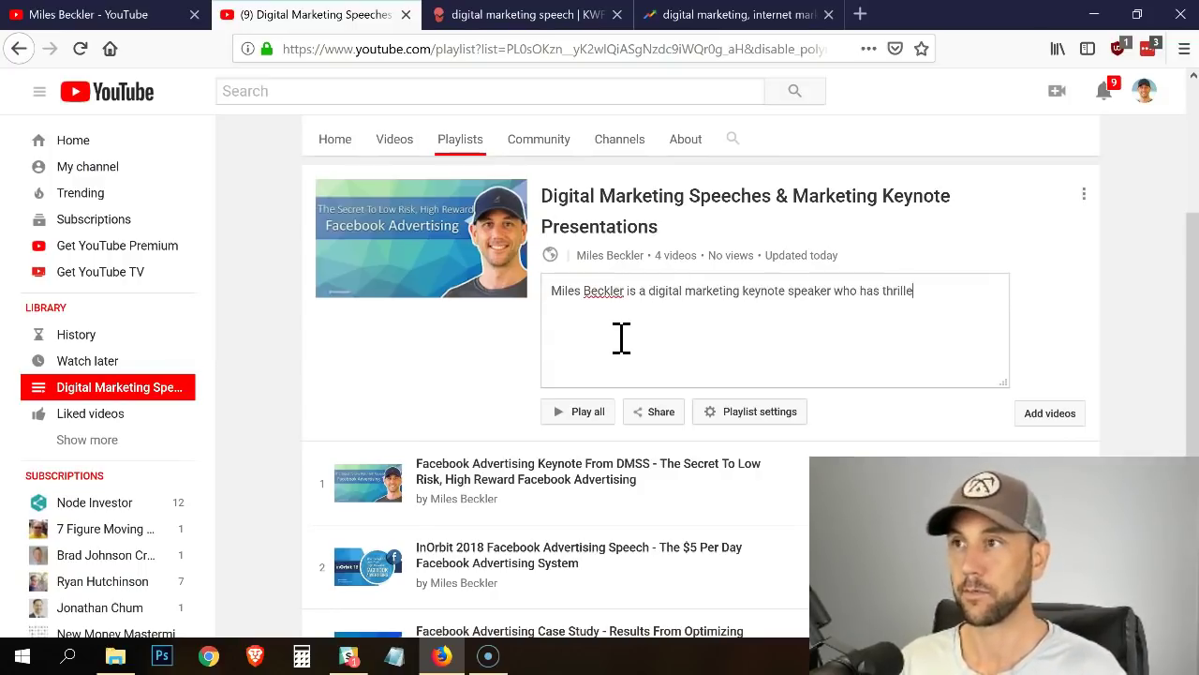
{"action": "type", "text": "d and educated crowds all over the world.  From his Facebook advertising key"}
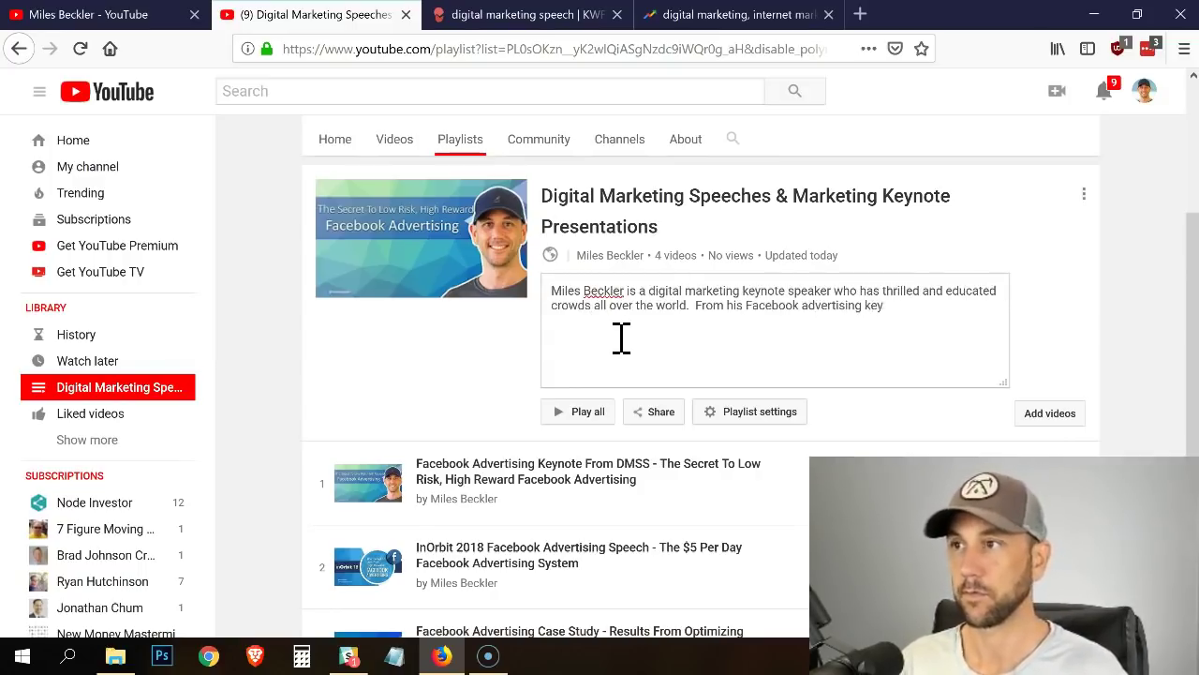
{"action": "type", "text": "note speech in Bali at the DMSS event to his 2018 digital marketing keynote at the InOrbit "}
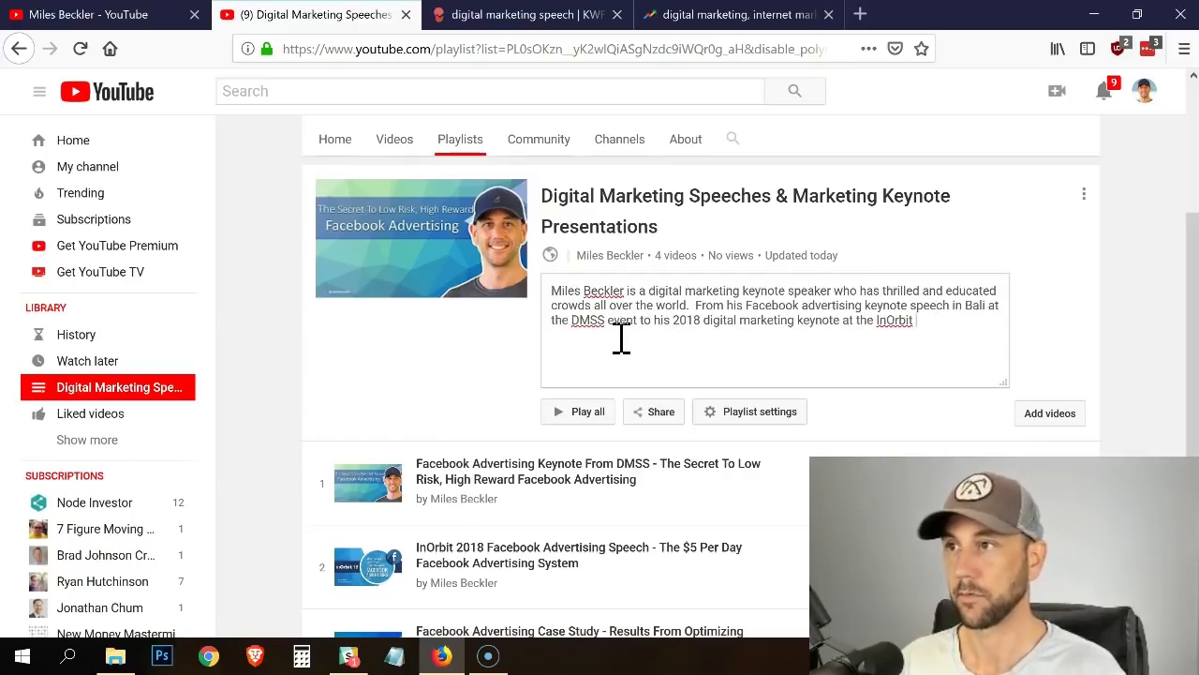
{"action": "type", "text": "conference in RedOrbit in Slovenia... Miles is consistently the highest rated speaker from audience reviews.  Fo"}
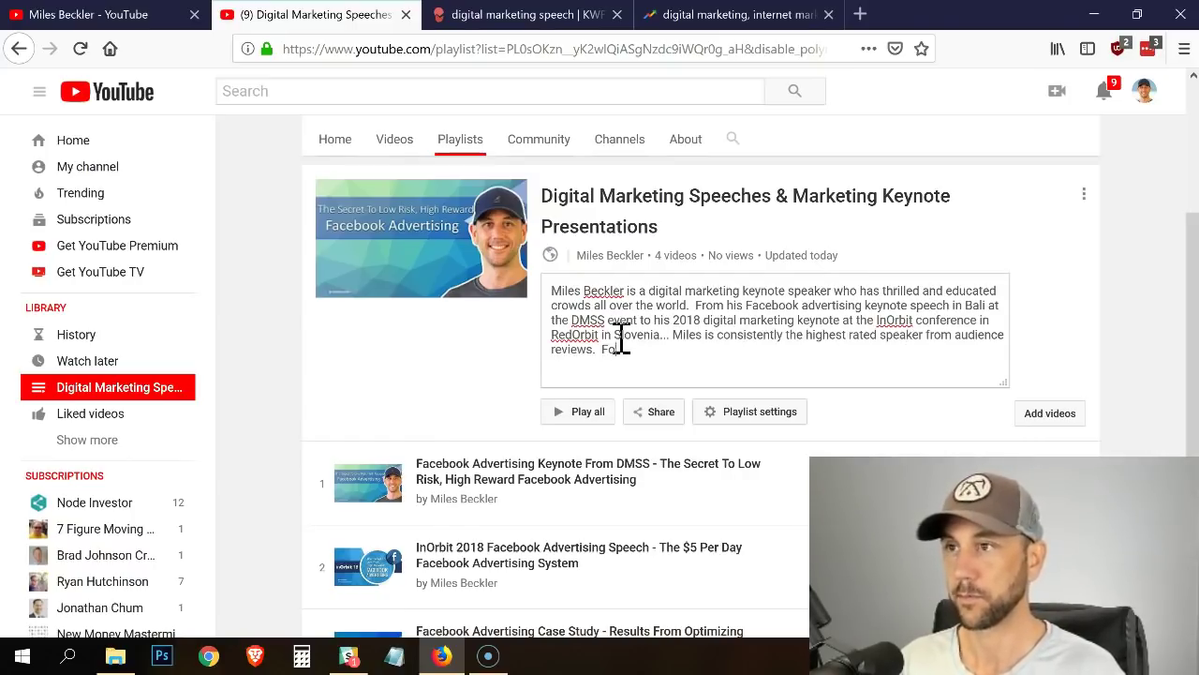
End the description with a note on booking a marketing keynote speaker through the speaker's website, and save it.
{"action": "type", "text": "r information about booking miles as a marketing keynote speaker for your event, visit his sht"}
{"action": "key", "text": "BackSpace"}
{"action": "key", "text": "BackSpace"}
{"action": "type", "text": "ite https://www.milesbeckler.com for more information."}
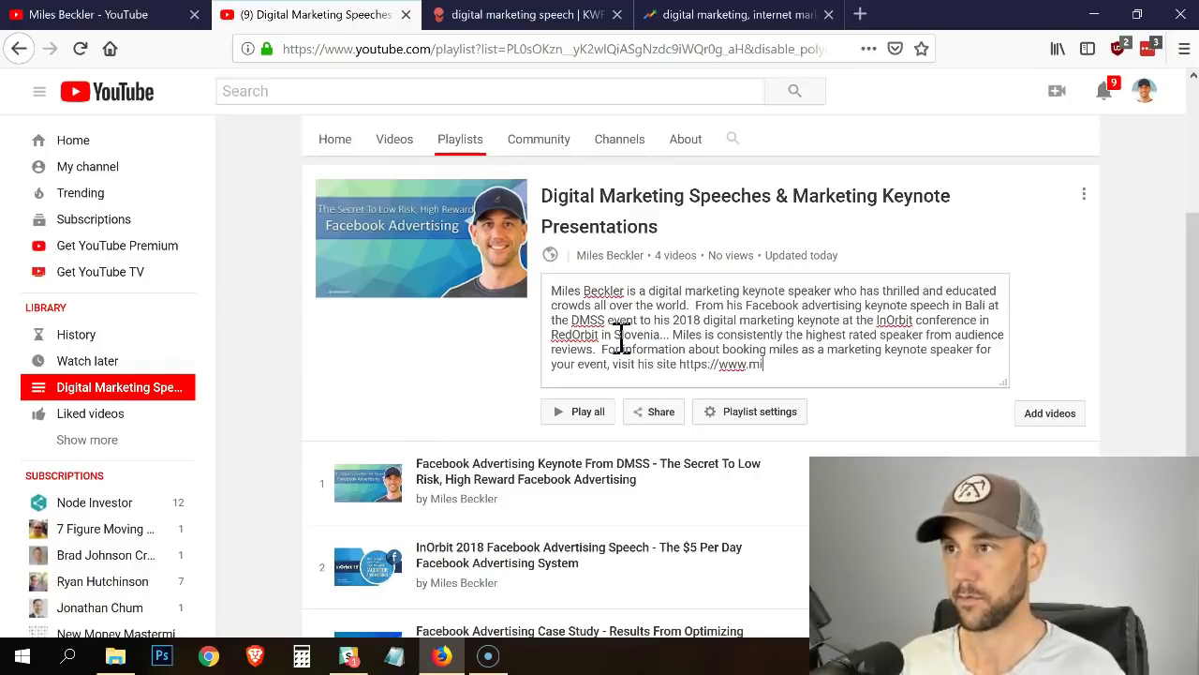
{"action": "left_click", "coordinate": [476, 374]}
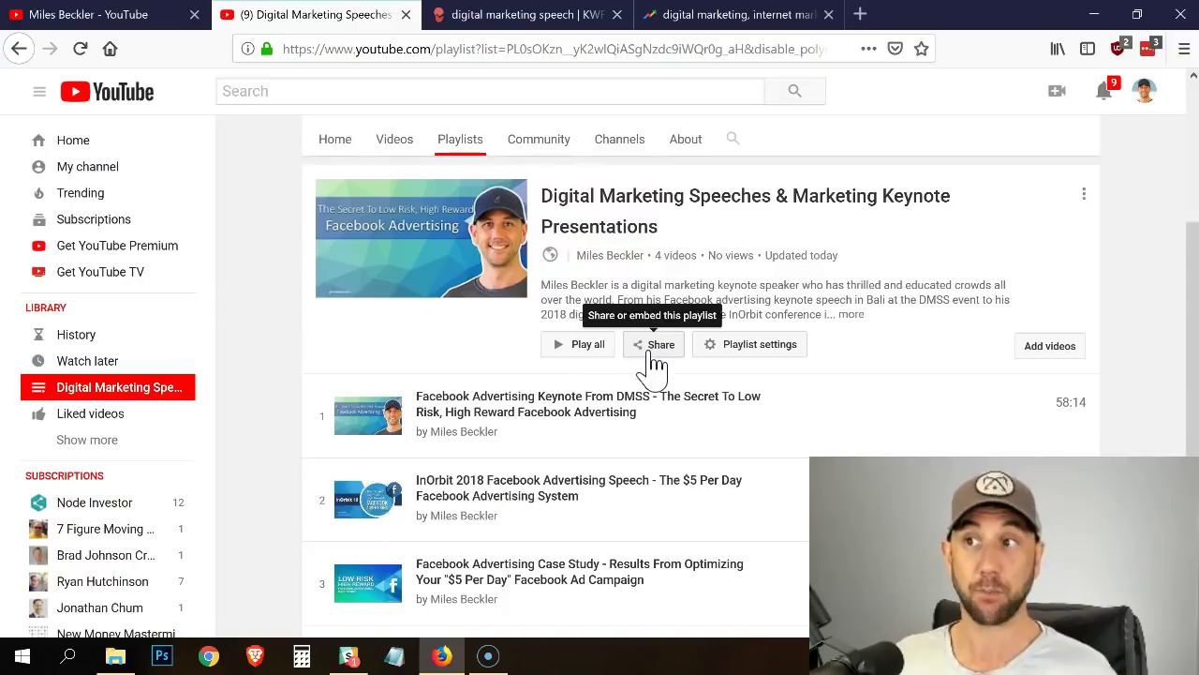
Switch to the channel page, open its home view and start customizing the channel.
{"action": "mouse_move", "coordinate": [824, 429]}
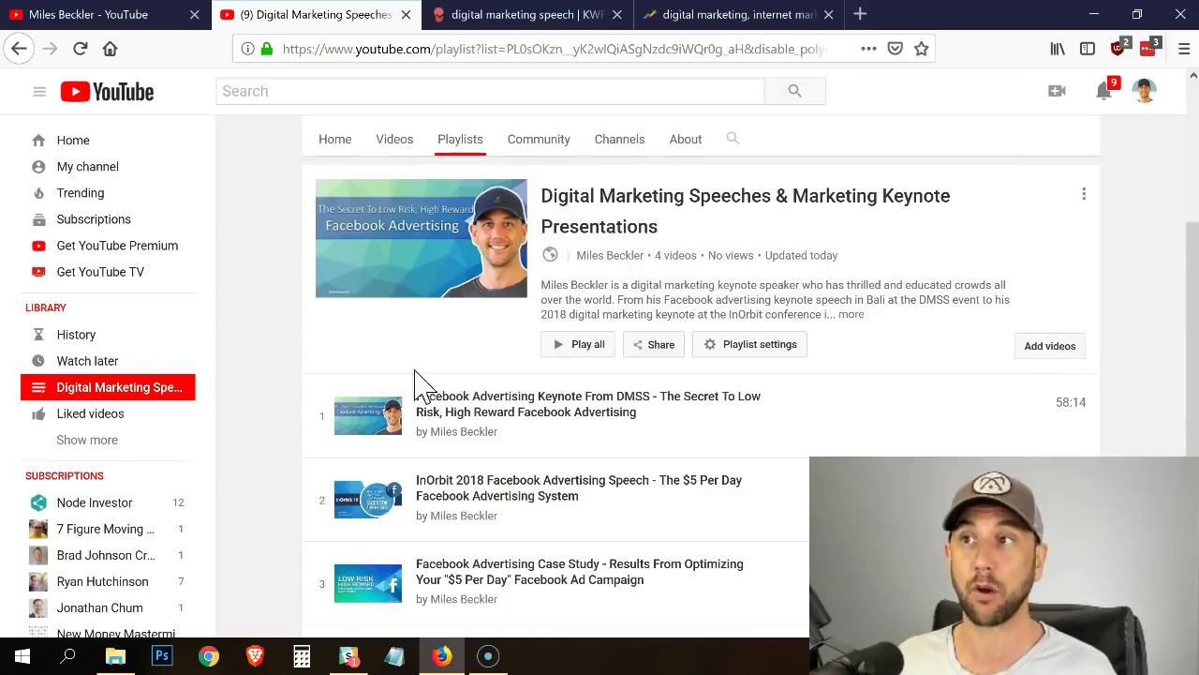
{"action": "mouse_move", "coordinate": [900, 243]}
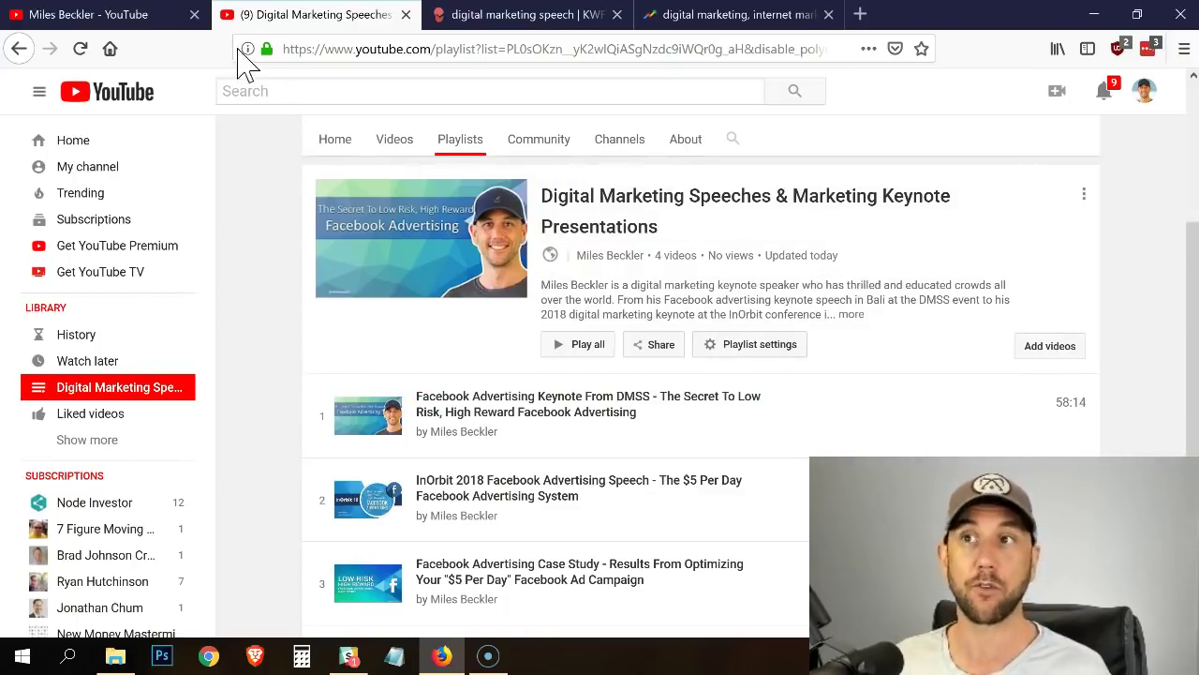
{"action": "left_click", "coordinate": [103, 17]}
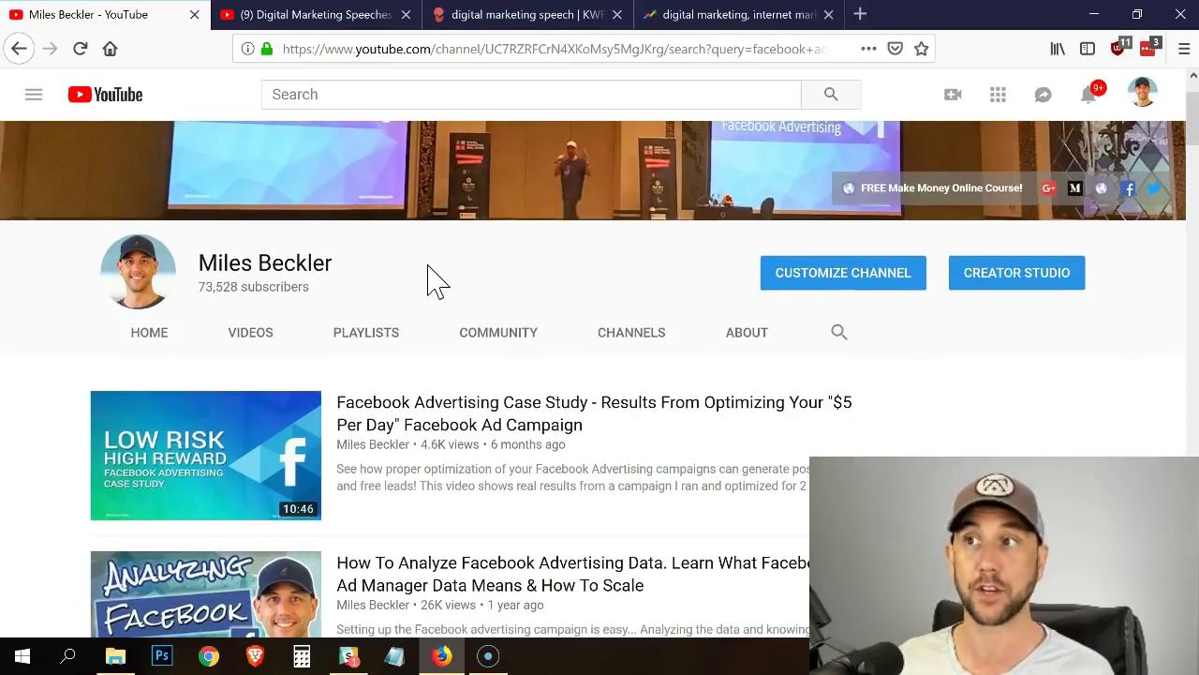
{"action": "scroll", "coordinate": [281, 224], "scroll_direction": "up", "scroll_amount": 2}
{"action": "left_click", "coordinate": [137, 441]}
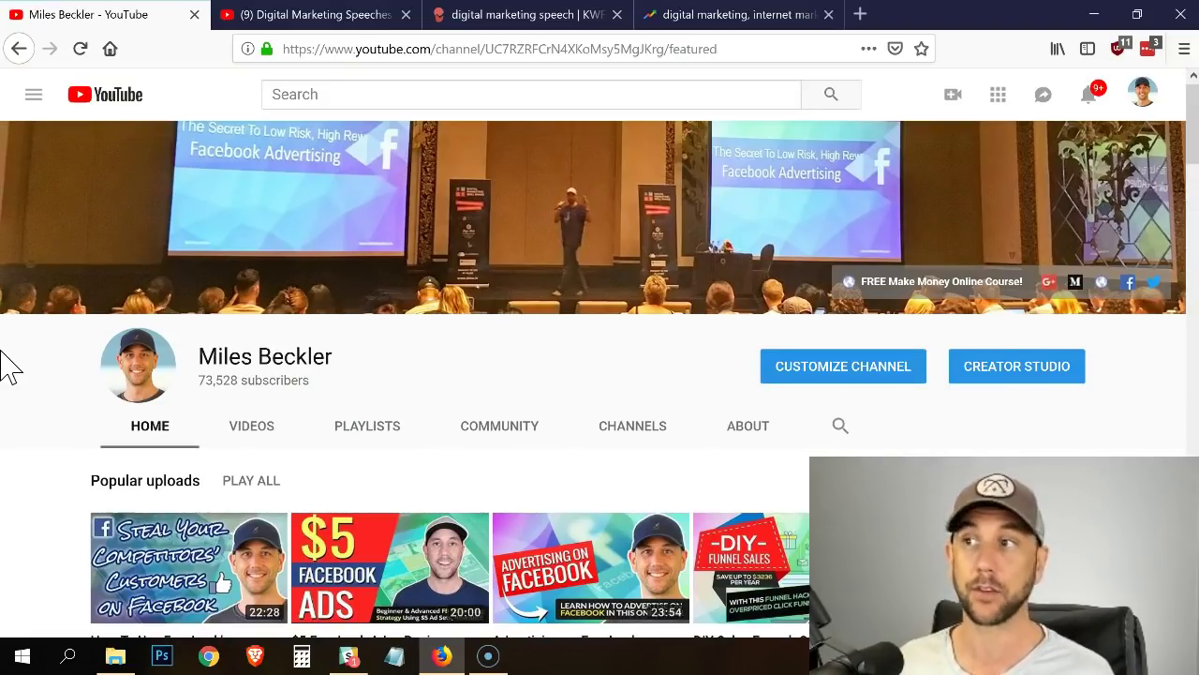
{"action": "left_click", "coordinate": [803, 380]}
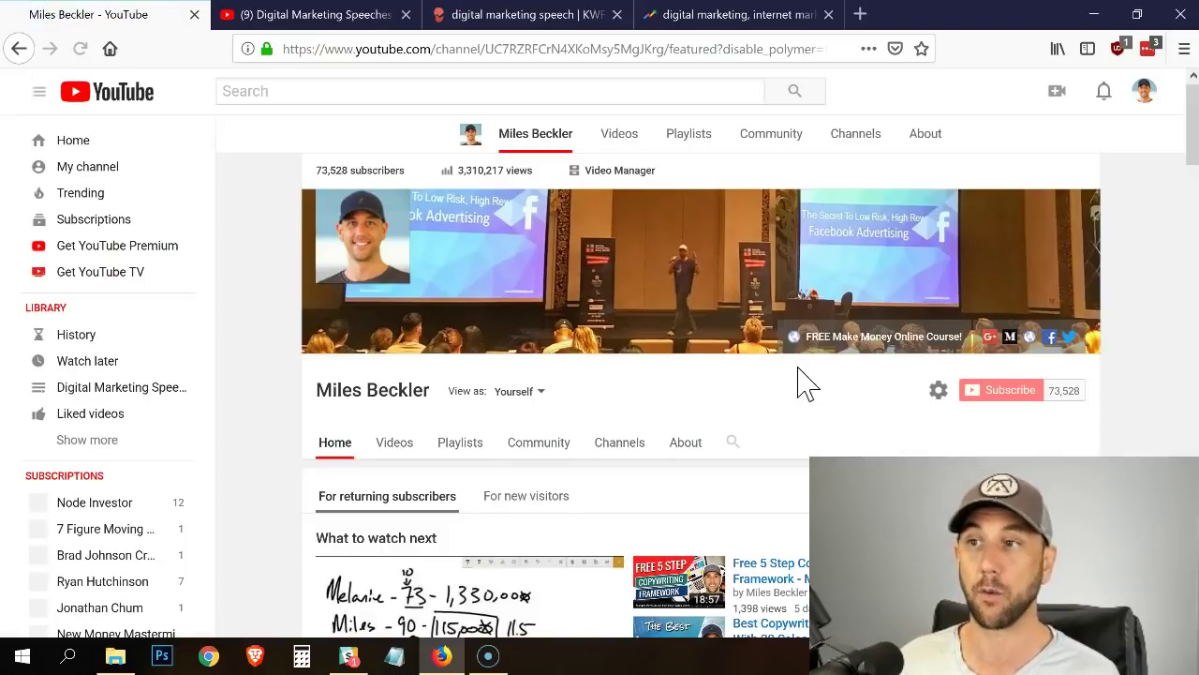
Add a single-playlist section in a horizontal row to the channel home, finding the Digital Marketing Speeches & Marketing Keynote Presentations playlist with "keynote".
{"action": "scroll", "coordinate": [802, 379], "scroll_direction": "down", "scroll_amount": 5}
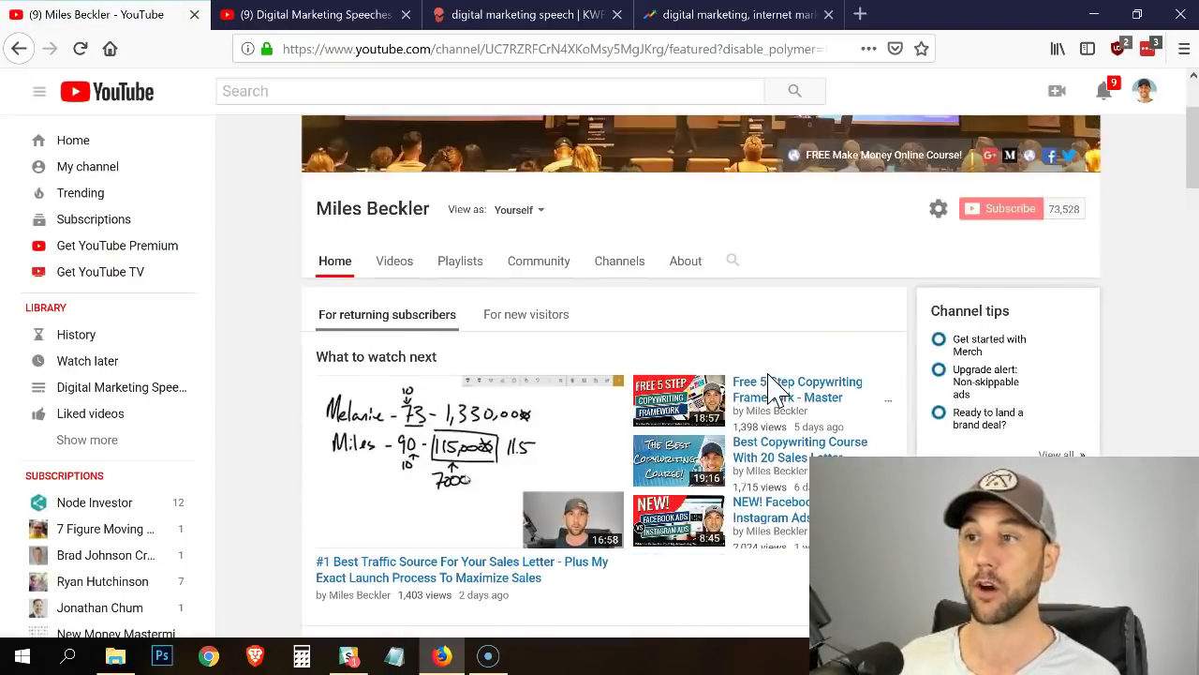
{"action": "scroll", "coordinate": [766, 384], "scroll_direction": "down", "scroll_amount": 10}
{"action": "left_click_drag", "start_coordinate": [1193, 317], "coordinate": [1195, 520]}
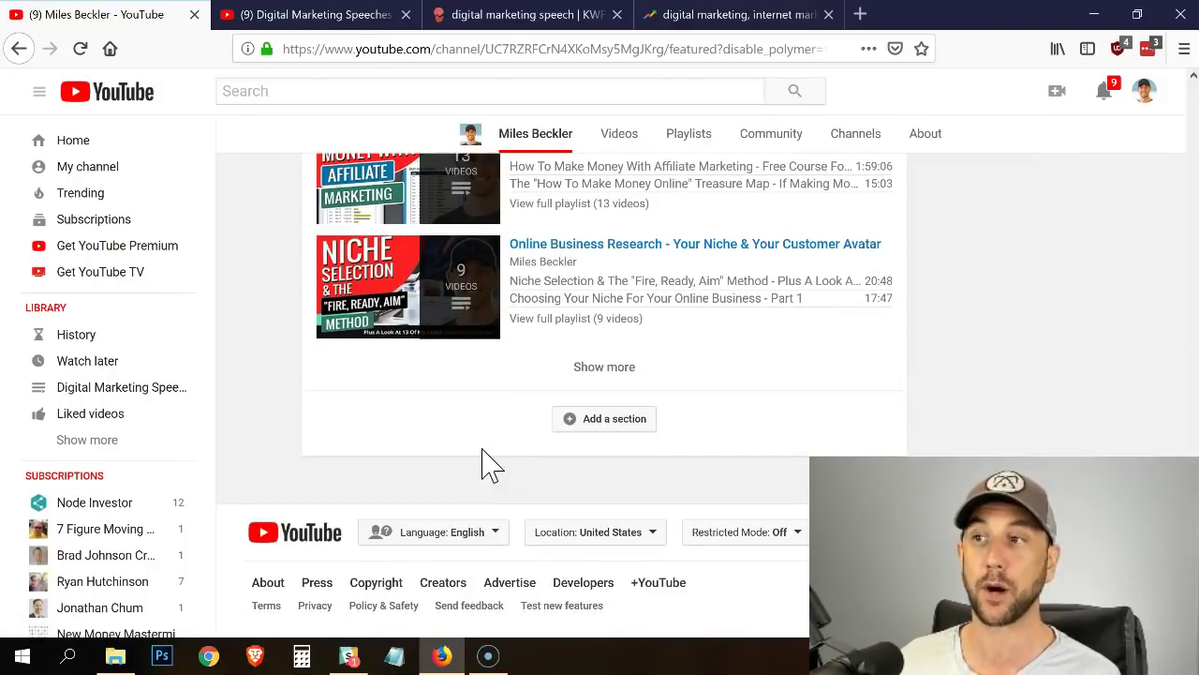
{"action": "left_click", "coordinate": [593, 418]}
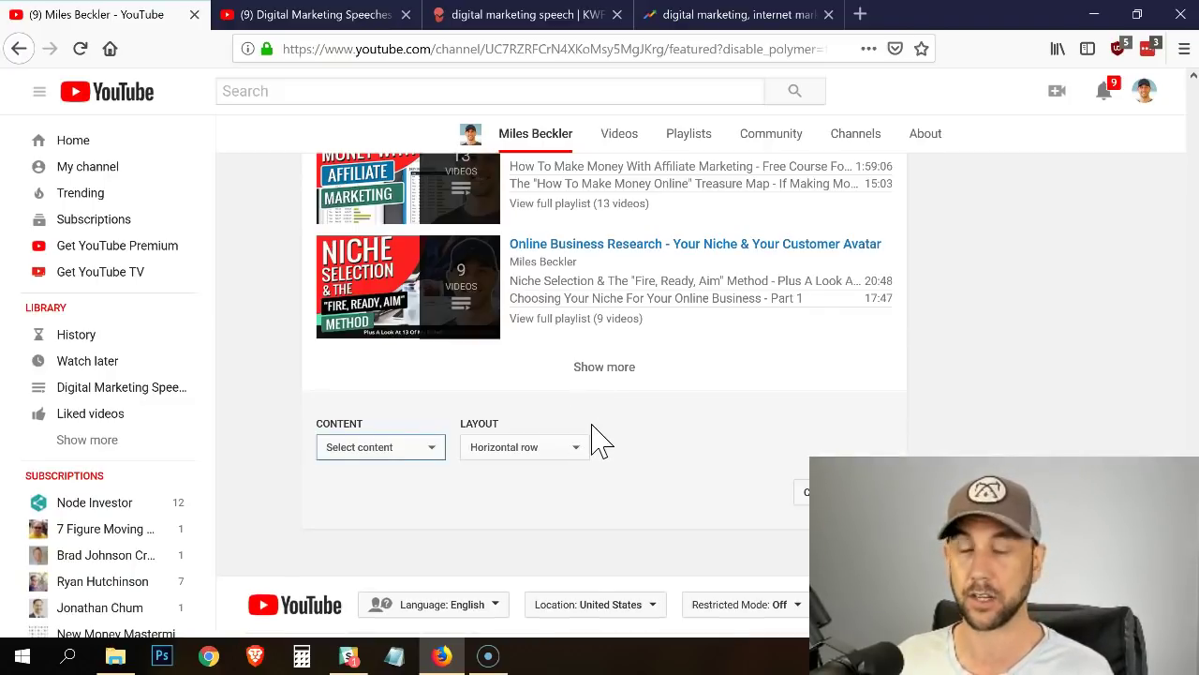
{"action": "left_click", "coordinate": [408, 450]}
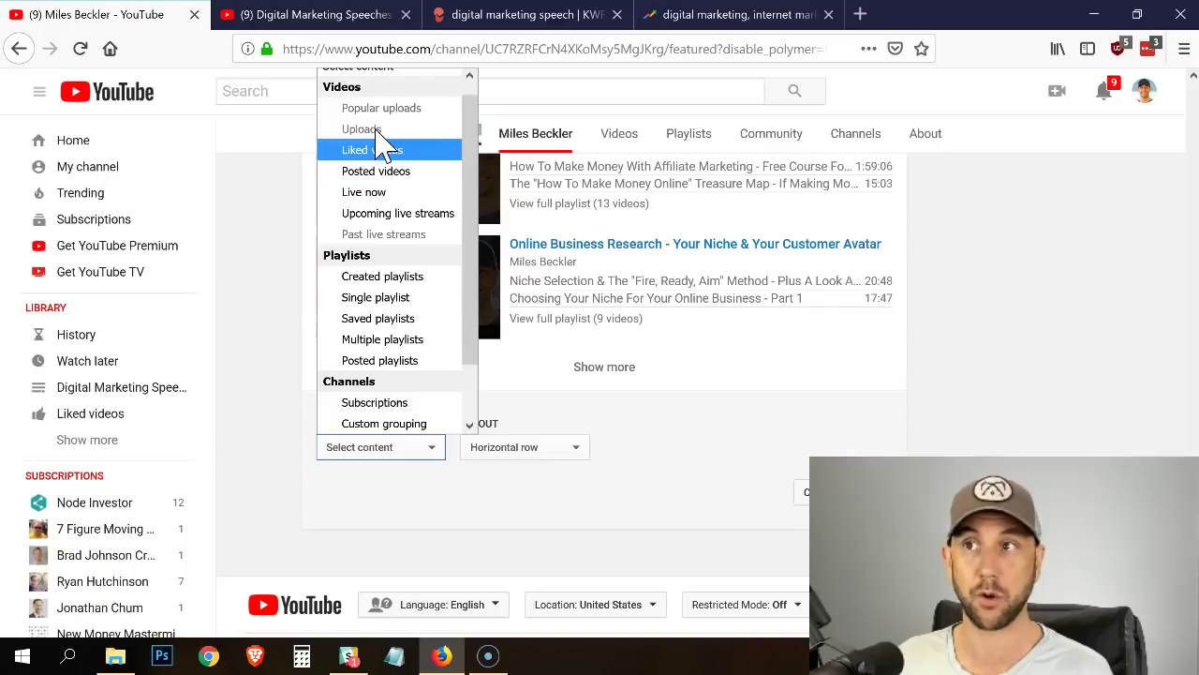
{"action": "left_click", "coordinate": [379, 297]}
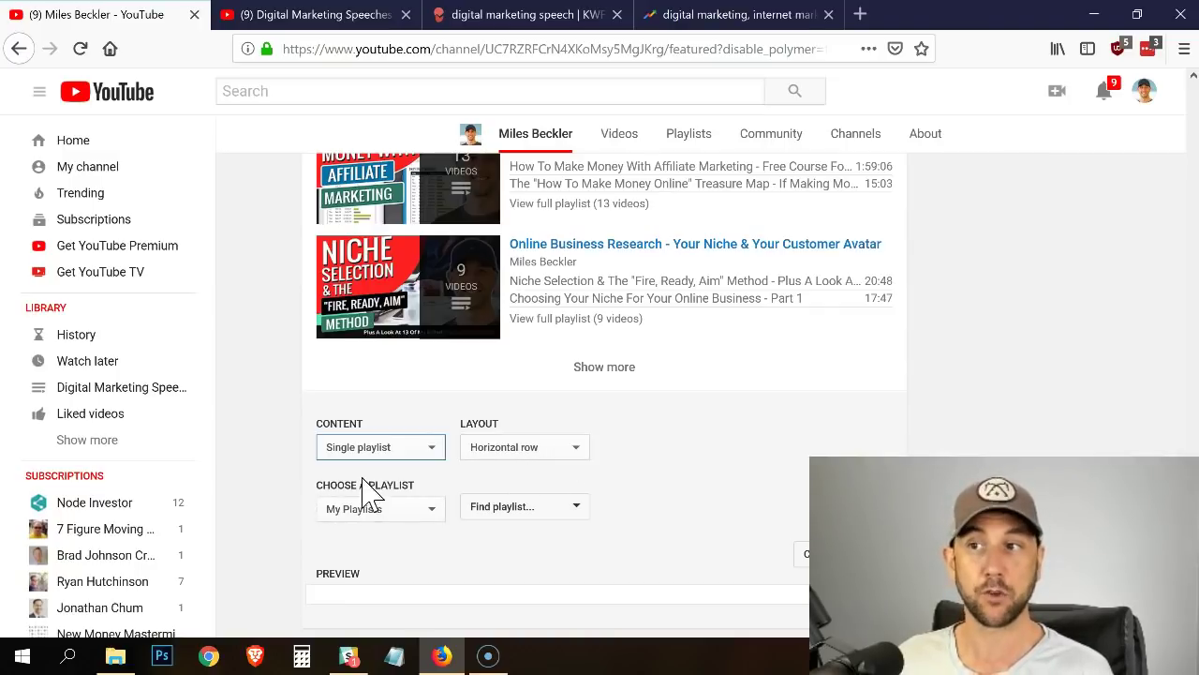
{"action": "left_click", "coordinate": [516, 508]}
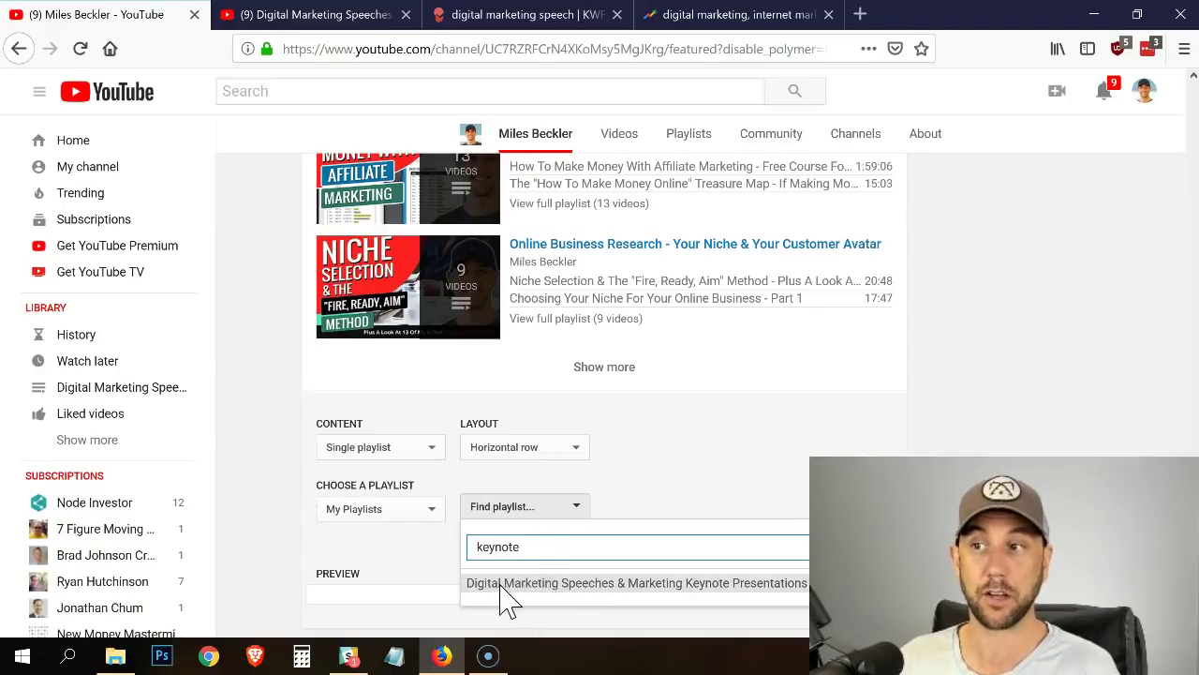
{"action": "left_click", "coordinate": [571, 589]}
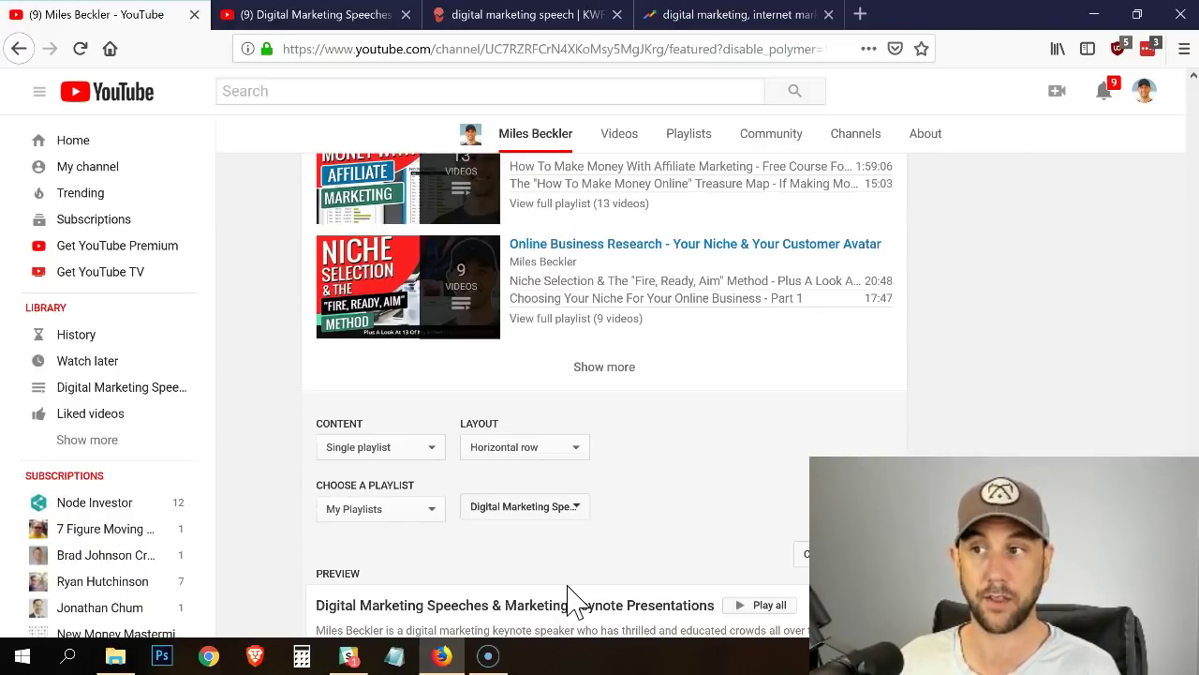
{"action": "scroll", "coordinate": [710, 500], "scroll_direction": "down", "scroll_amount": 3}
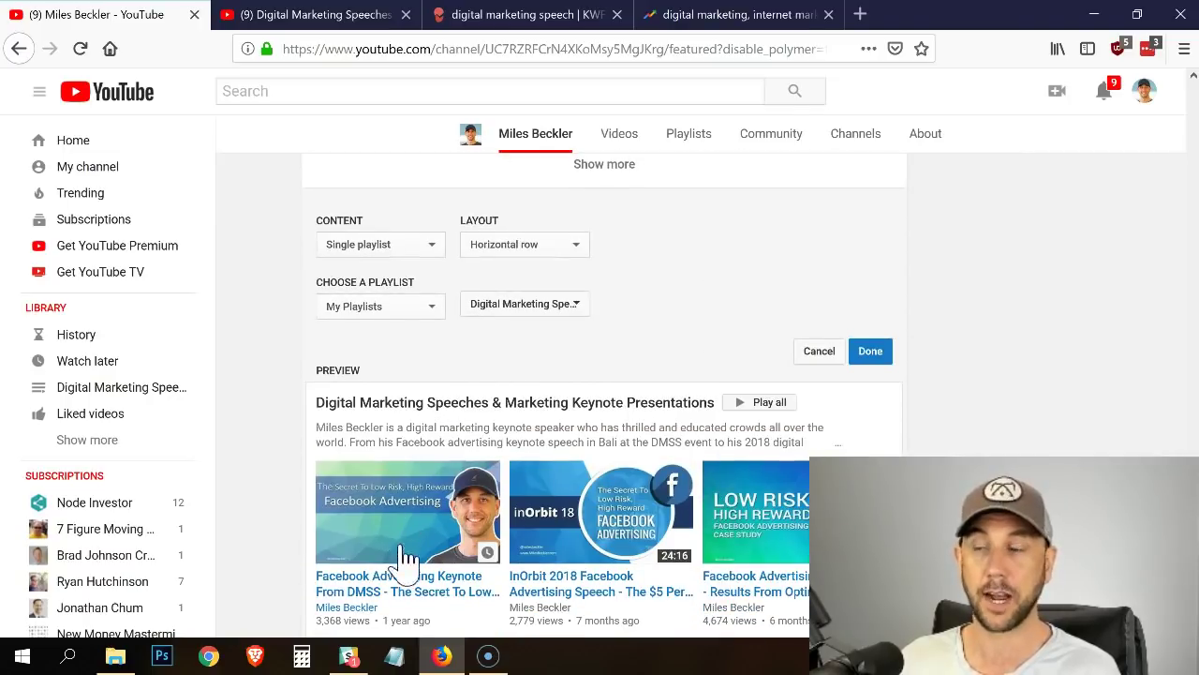
{"action": "left_click", "coordinate": [866, 356]}
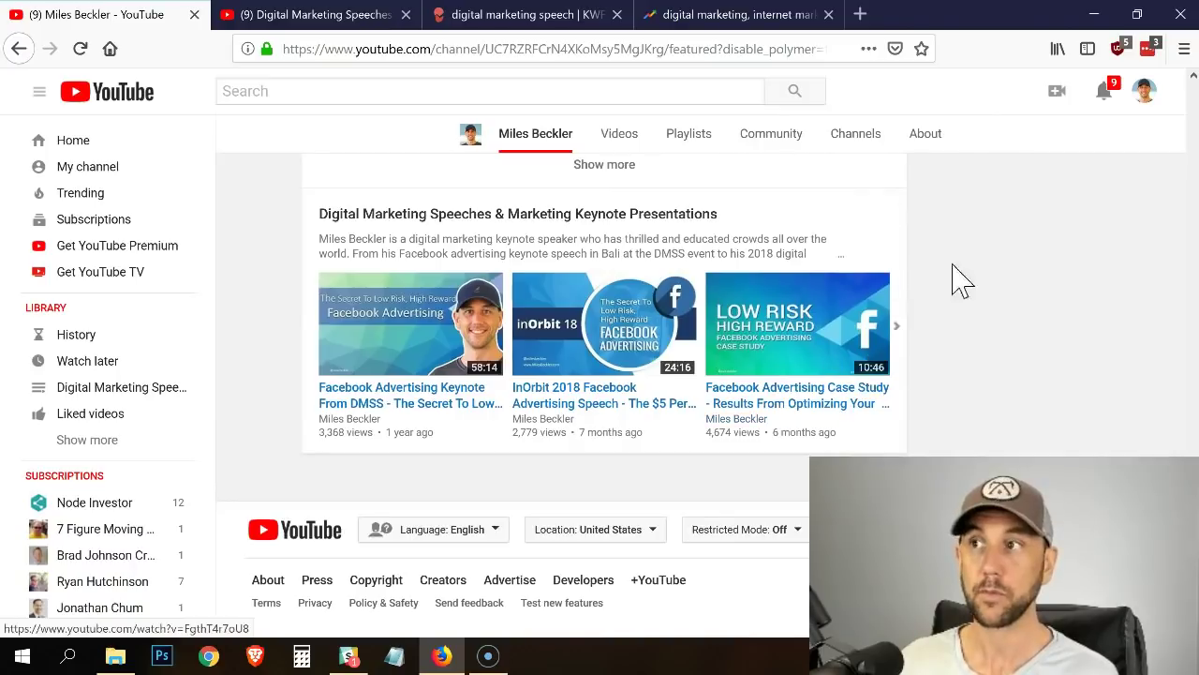
Move the Digital Marketing Speeches & Marketing Keynote Presentations section up above the Past live streams section.
{"action": "scroll", "coordinate": [998, 262], "scroll_direction": "up", "scroll_amount": 2}
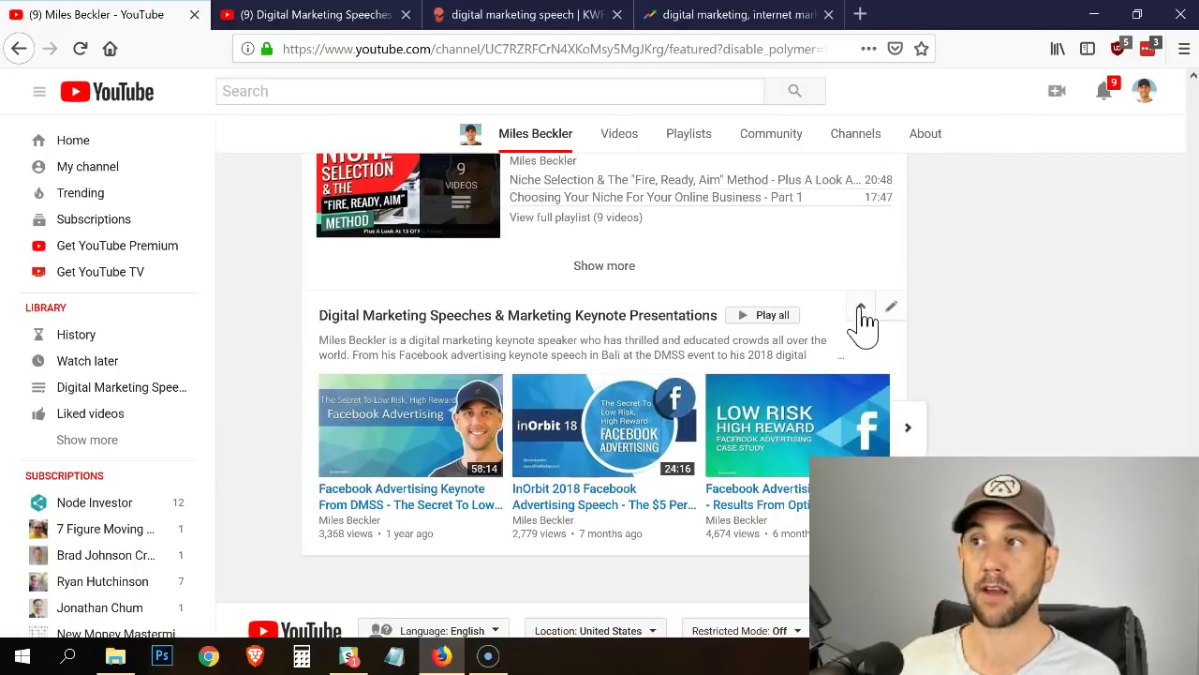
{"action": "left_click", "coordinate": [860, 310]}
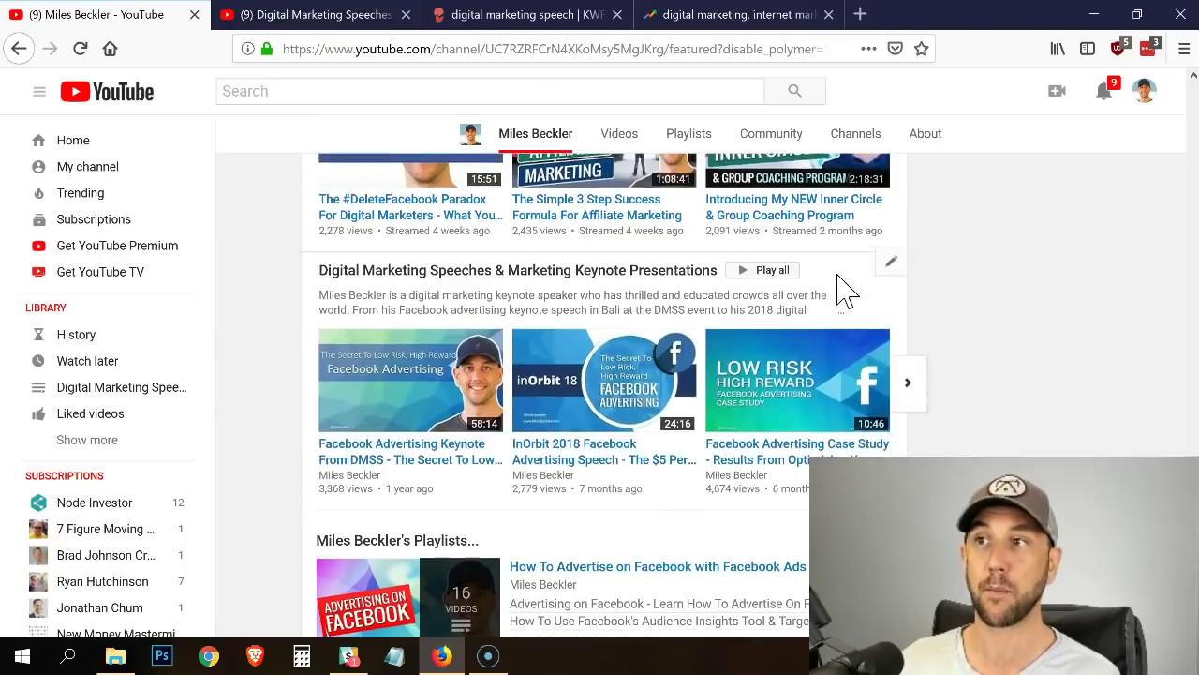
{"action": "left_click", "coordinate": [833, 269]}
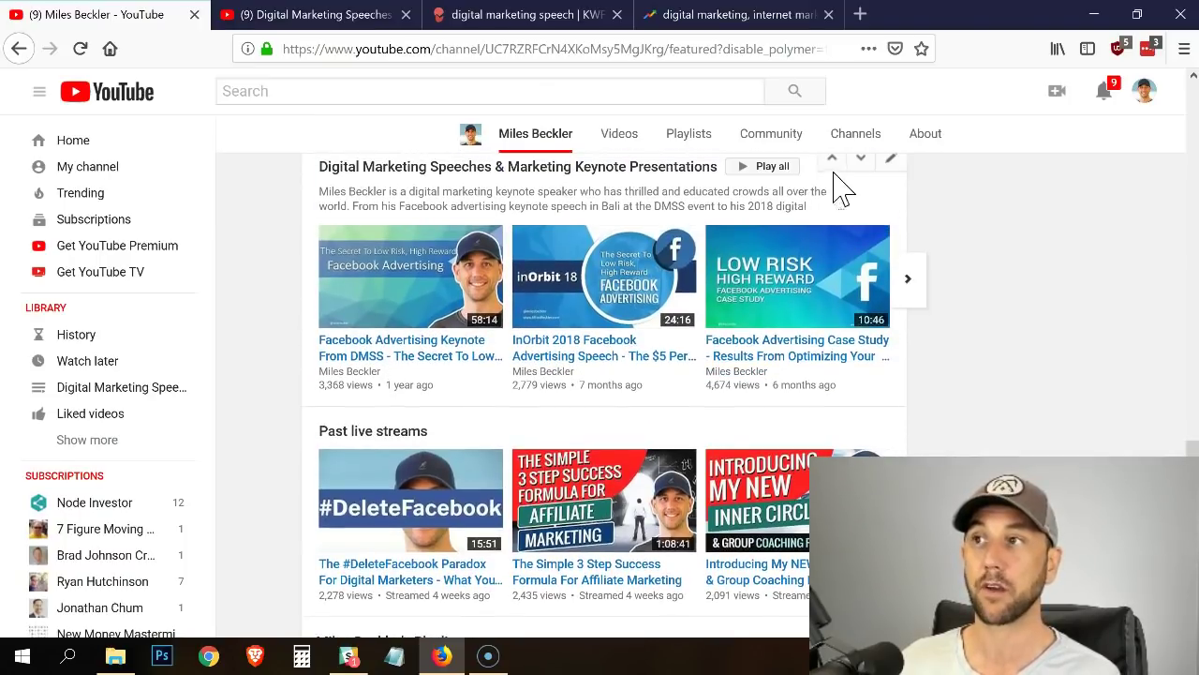
Move the Digital Marketing Speeches & Marketing Keynote Presentations section up to be the first section, directly above Popular uploads.
{"action": "left_click", "coordinate": [832, 159]}
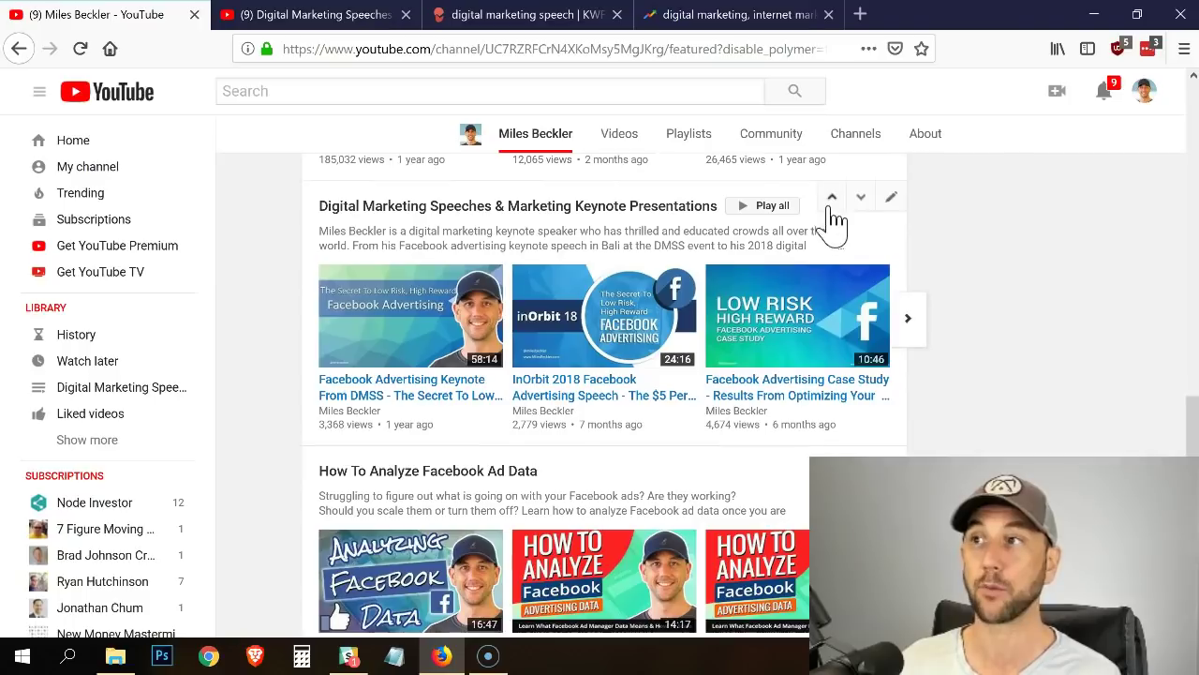
{"action": "left_click", "coordinate": [831, 200]}
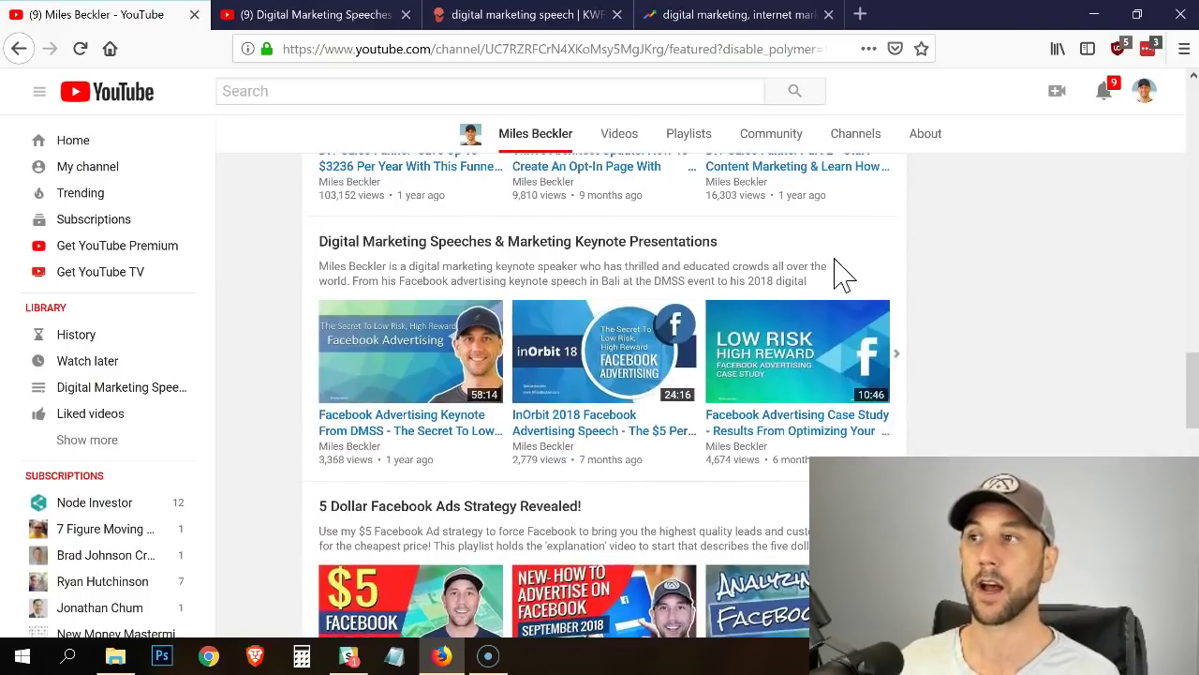
{"action": "left_click", "coordinate": [833, 238]}
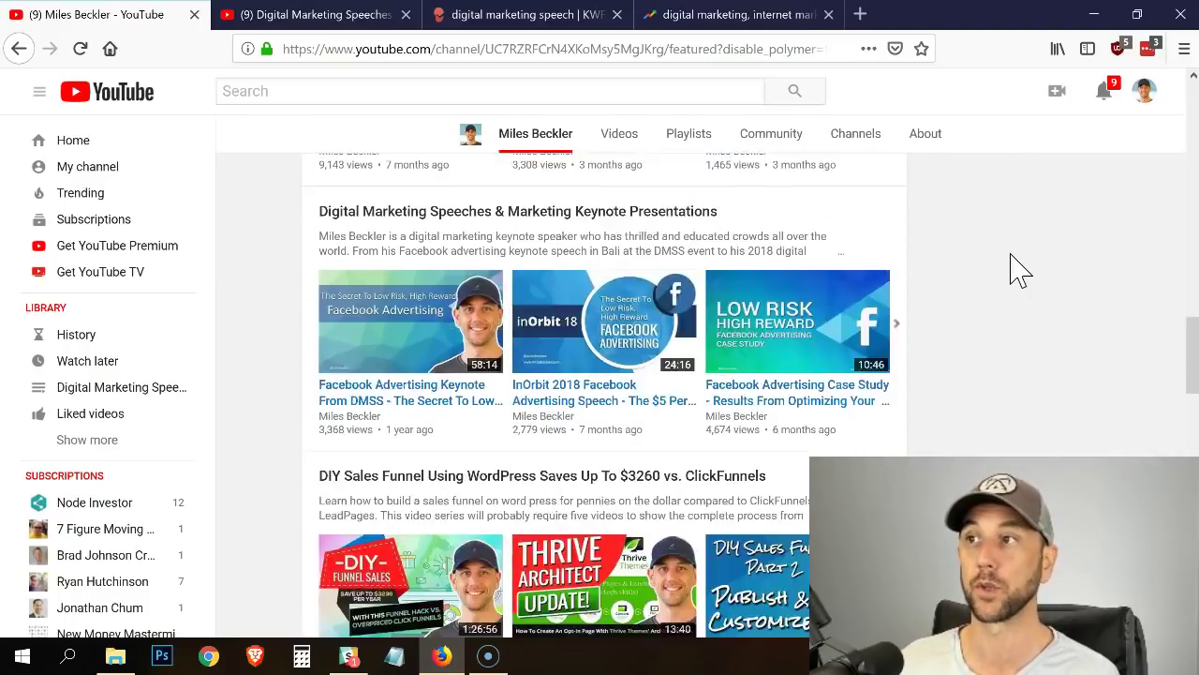
{"action": "left_click", "coordinate": [832, 281]}
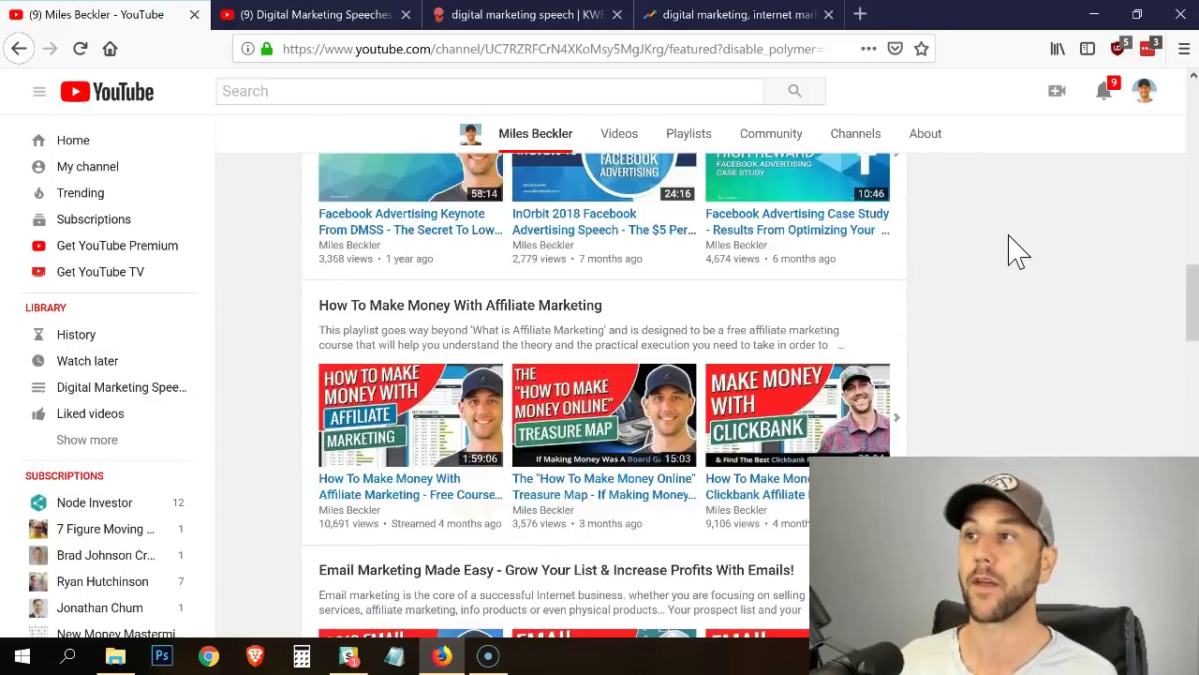
{"action": "scroll", "coordinate": [1002, 251], "scroll_direction": "up", "scroll_amount": 4}
{"action": "left_click", "coordinate": [833, 255]}
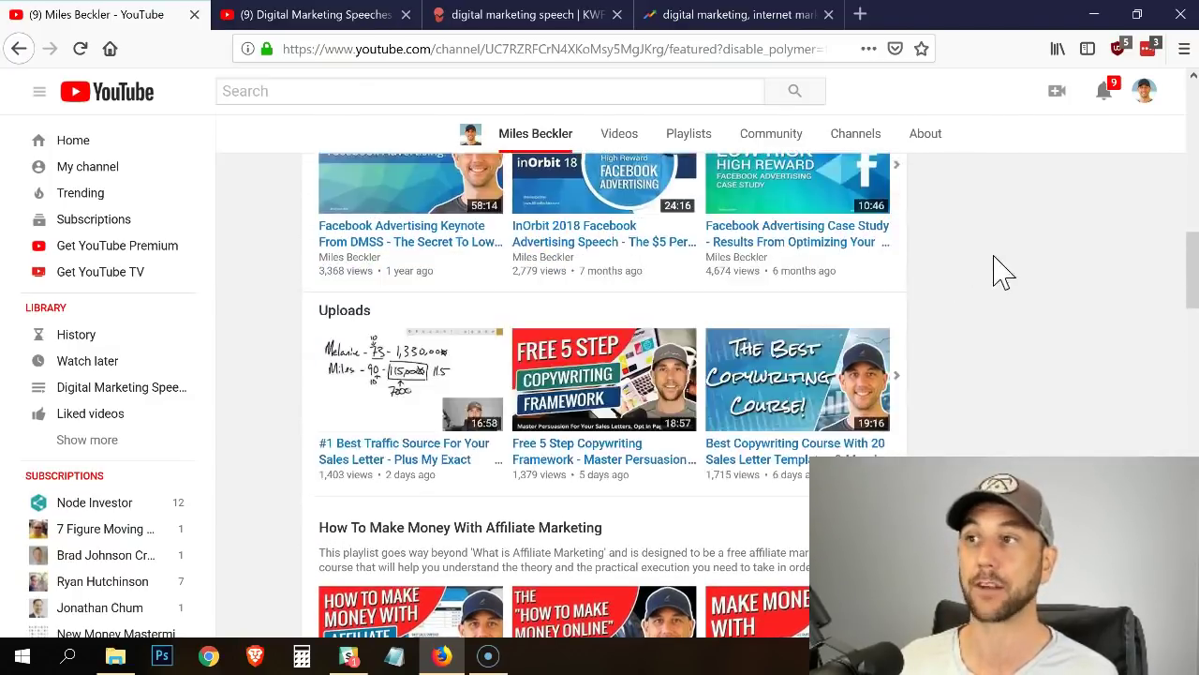
{"action": "scroll", "coordinate": [998, 268], "scroll_direction": "up", "scroll_amount": 3}
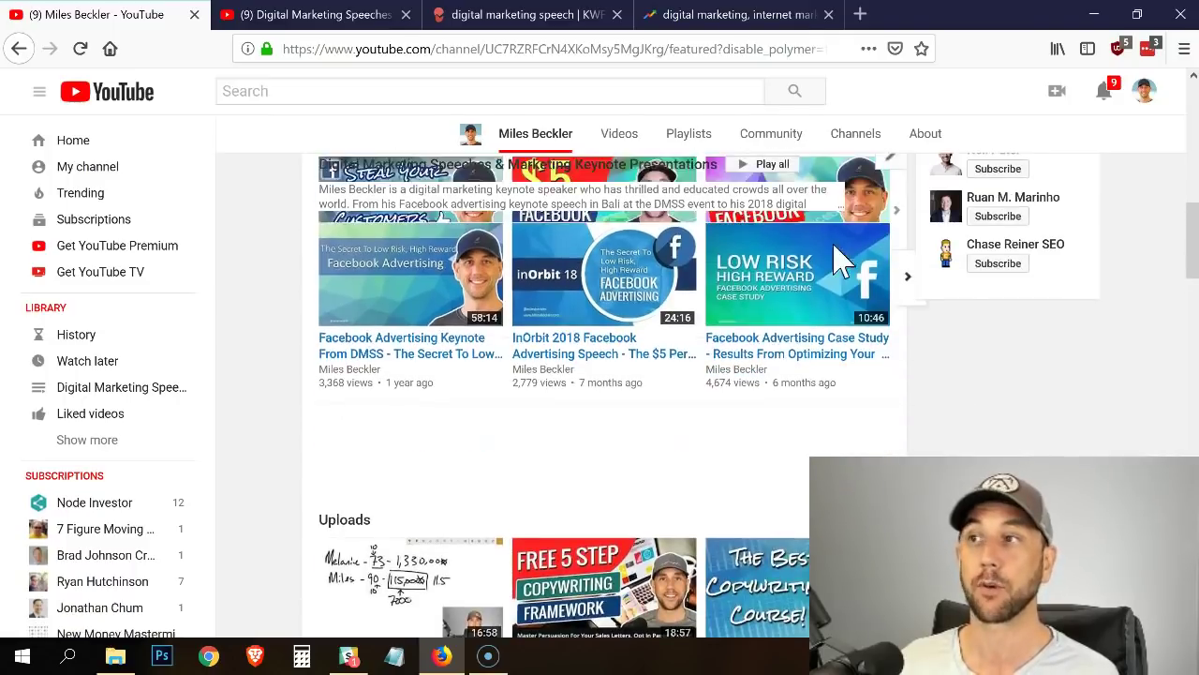
{"action": "left_click", "coordinate": [840, 263]}
{"action": "scroll", "coordinate": [924, 294], "scroll_direction": "up", "scroll_amount": 3}
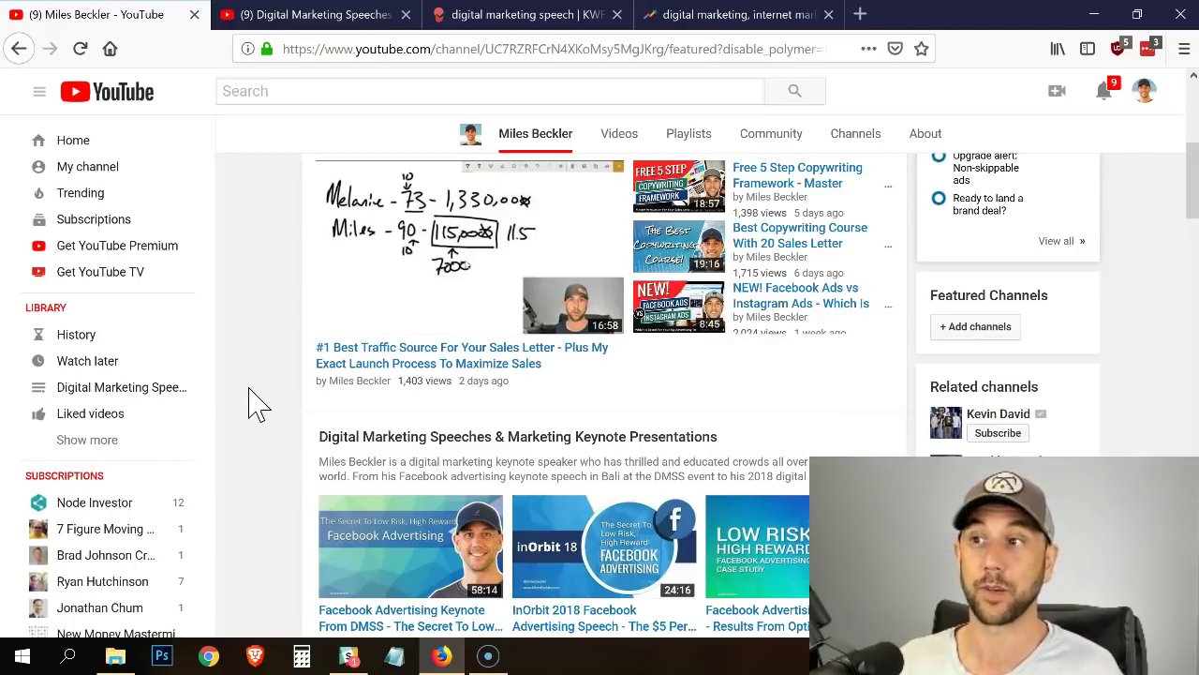
Leave the customization view and load the channel home at youtube.com/milesb.
{"action": "scroll", "coordinate": [259, 403], "scroll_direction": "down", "scroll_amount": 10}
{"action": "scroll", "coordinate": [260, 399], "scroll_direction": "down", "scroll_amount": 10}
{"action": "scroll", "coordinate": [259, 398], "scroll_direction": "up", "scroll_amount": 12}
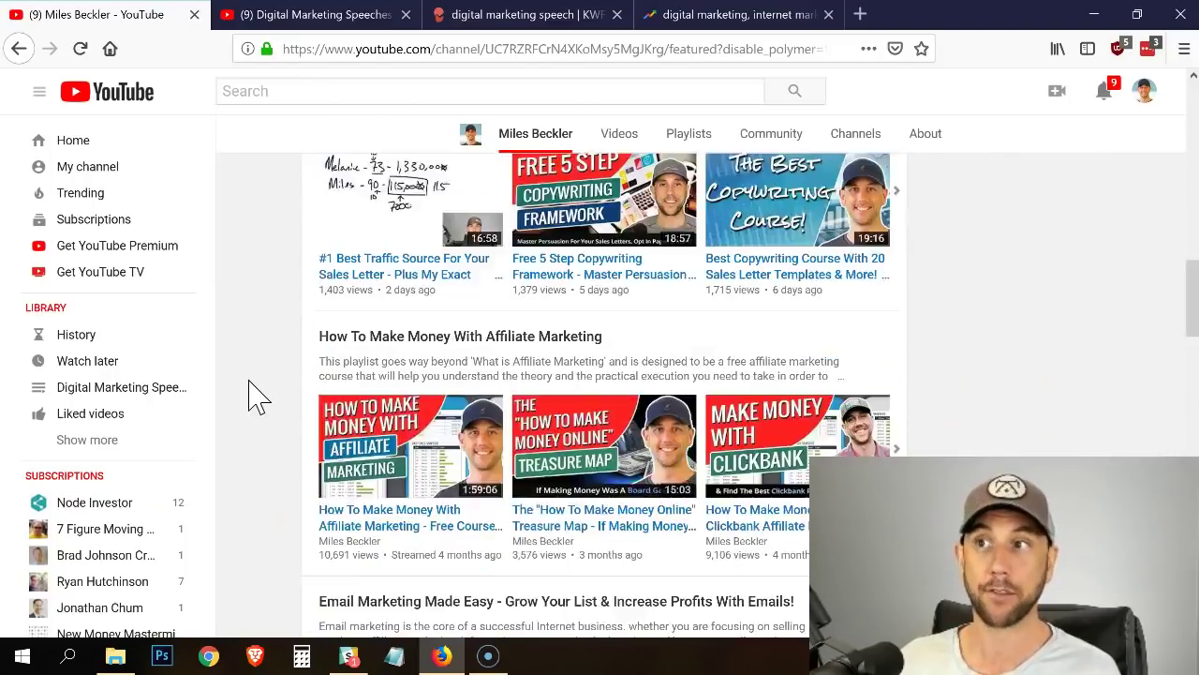
{"action": "scroll", "coordinate": [260, 398], "scroll_direction": "up", "scroll_amount": 12}
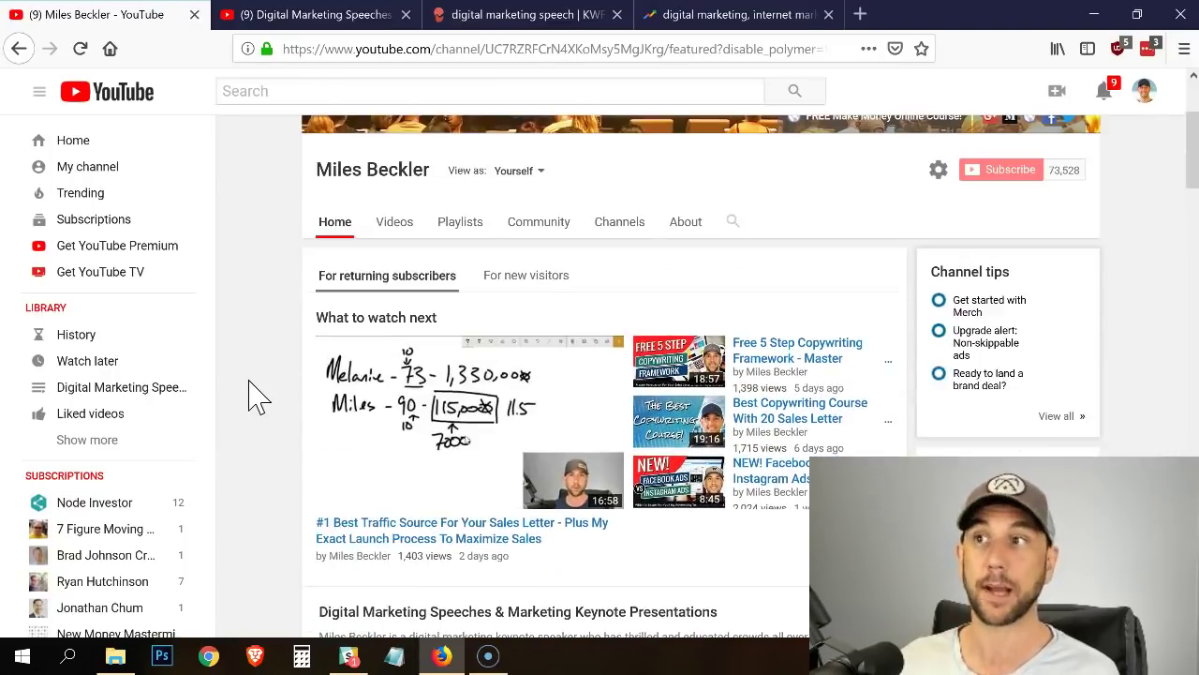
{"action": "scroll", "coordinate": [260, 399], "scroll_direction": "up", "scroll_amount": 1}
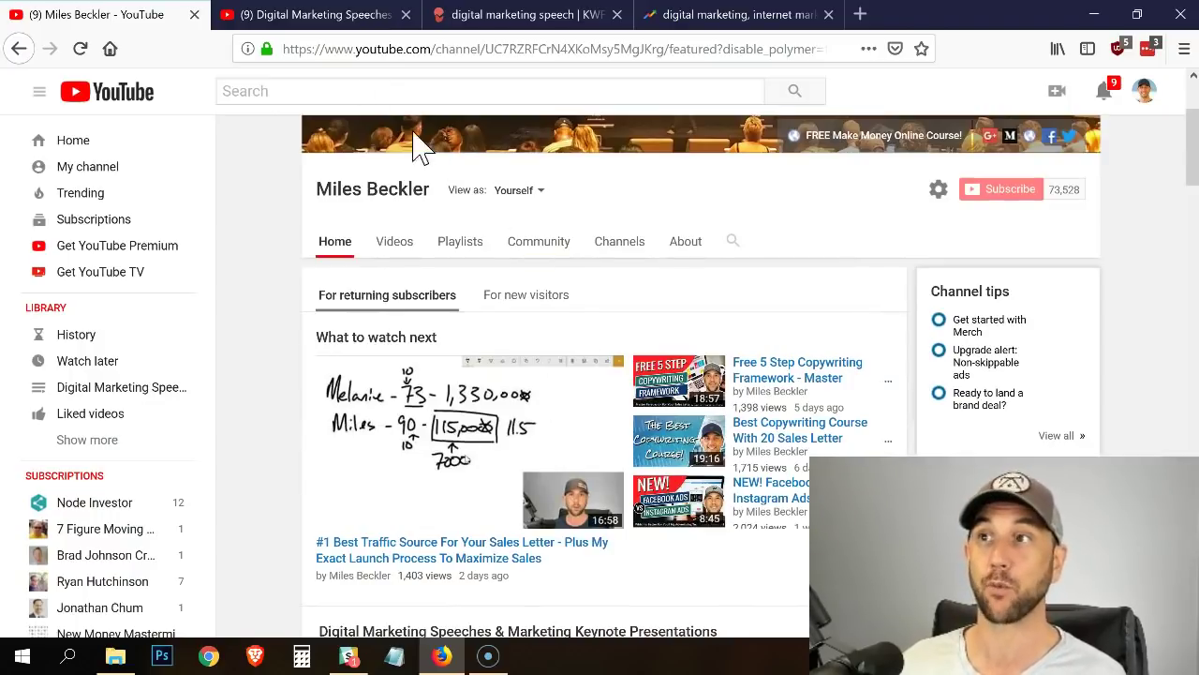
{"action": "left_click_drag", "start_coordinate": [442, 49], "coordinate": [895, 61]}
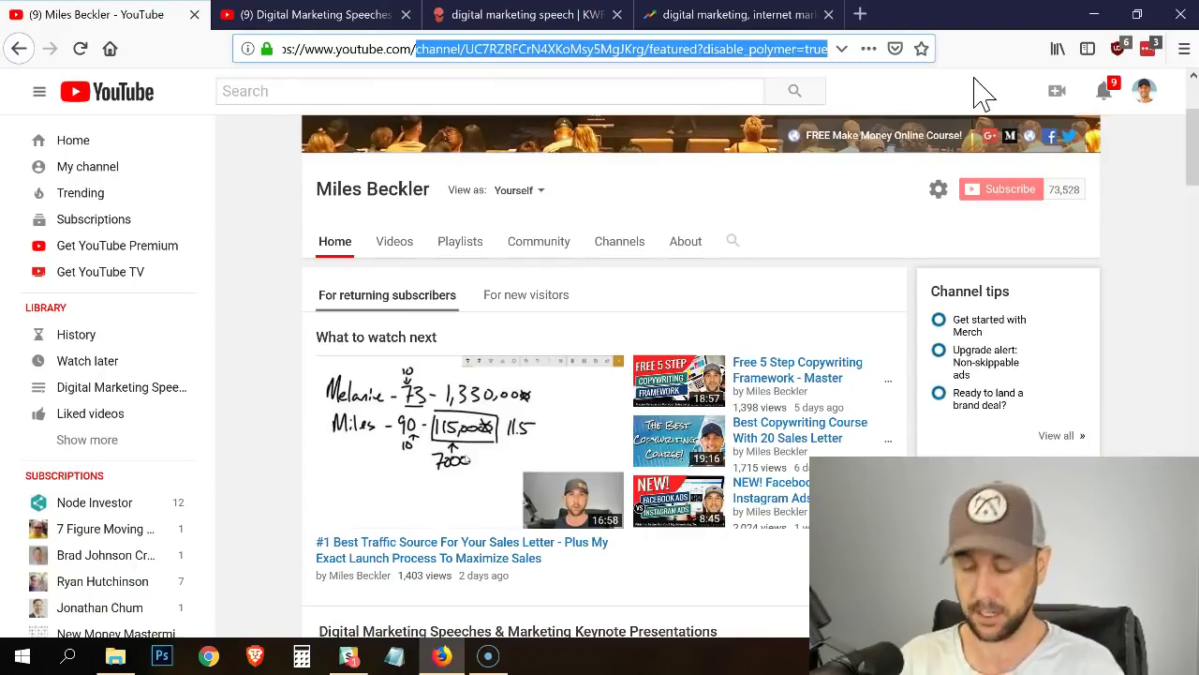
{"action": "type", "text": "milesb"}
{"action": "key", "text": "Return"}
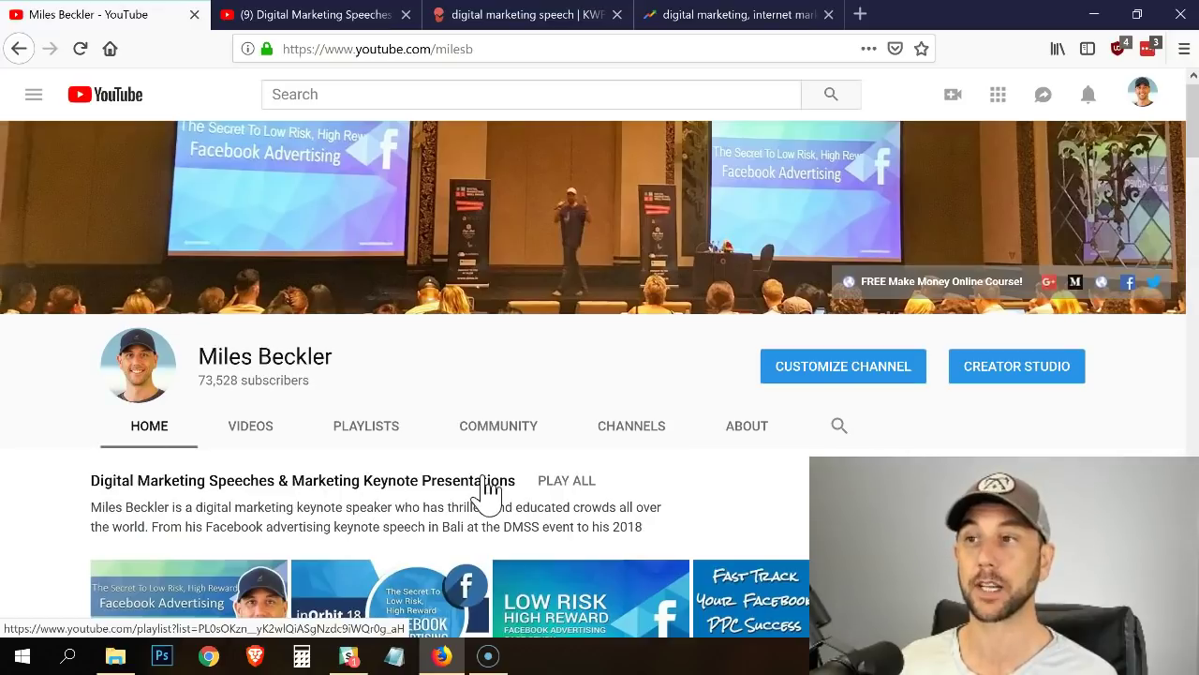
Review the channel home's section order, from the digital marketing speeches playlist down through the uploads and affiliate marketing sections.
{"action": "scroll", "coordinate": [164, 494], "scroll_direction": "down", "scroll_amount": 2}
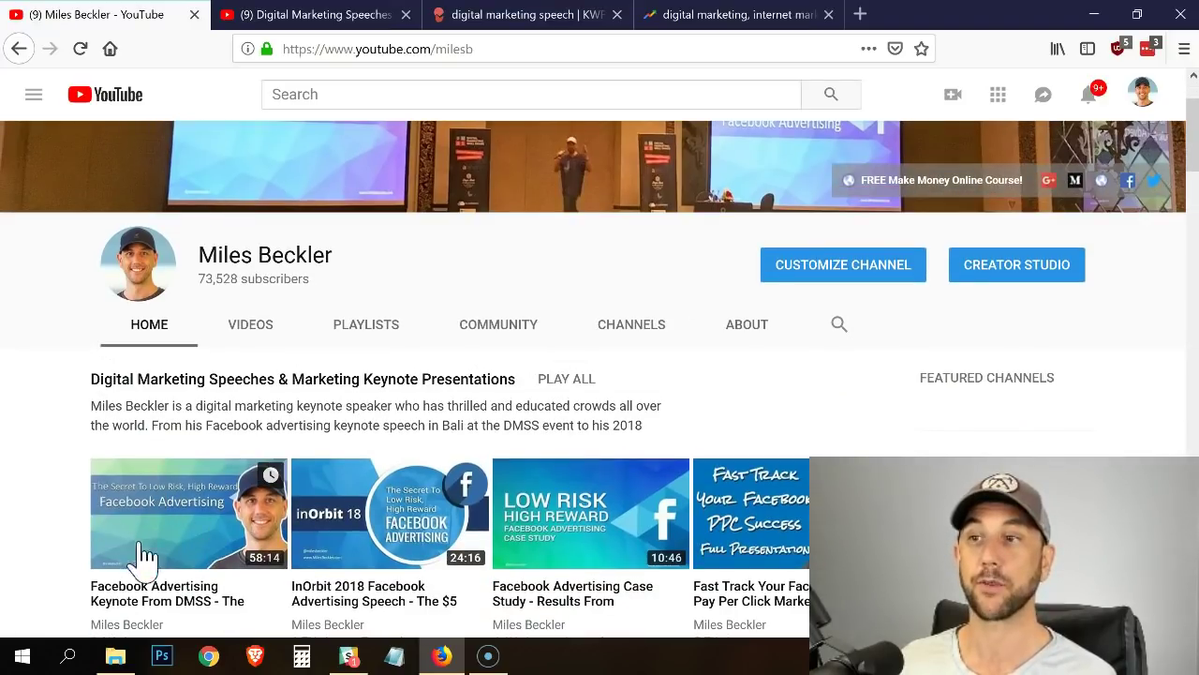
{"action": "scroll", "coordinate": [272, 630], "scroll_direction": "down", "scroll_amount": 1}
{"action": "scroll", "coordinate": [490, 497], "scroll_direction": "down", "scroll_amount": 5}
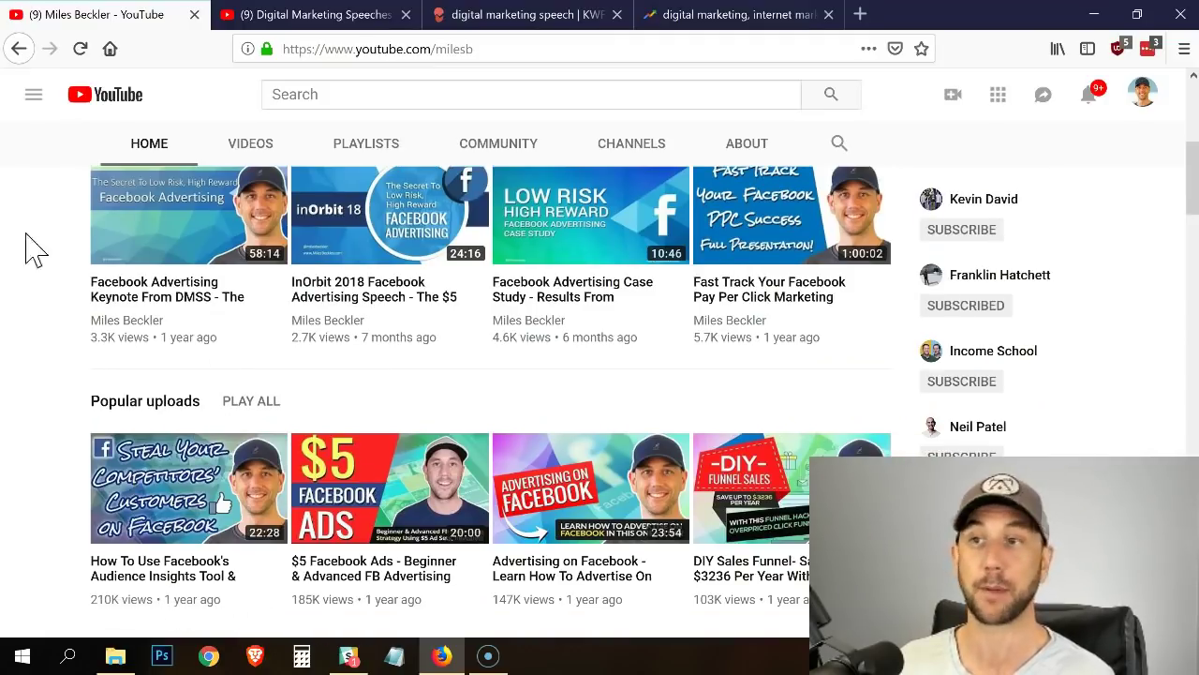
{"action": "scroll", "coordinate": [166, 216], "scroll_direction": "down", "scroll_amount": 5}
{"action": "scroll", "coordinate": [166, 222], "scroll_direction": "down", "scroll_amount": 1}
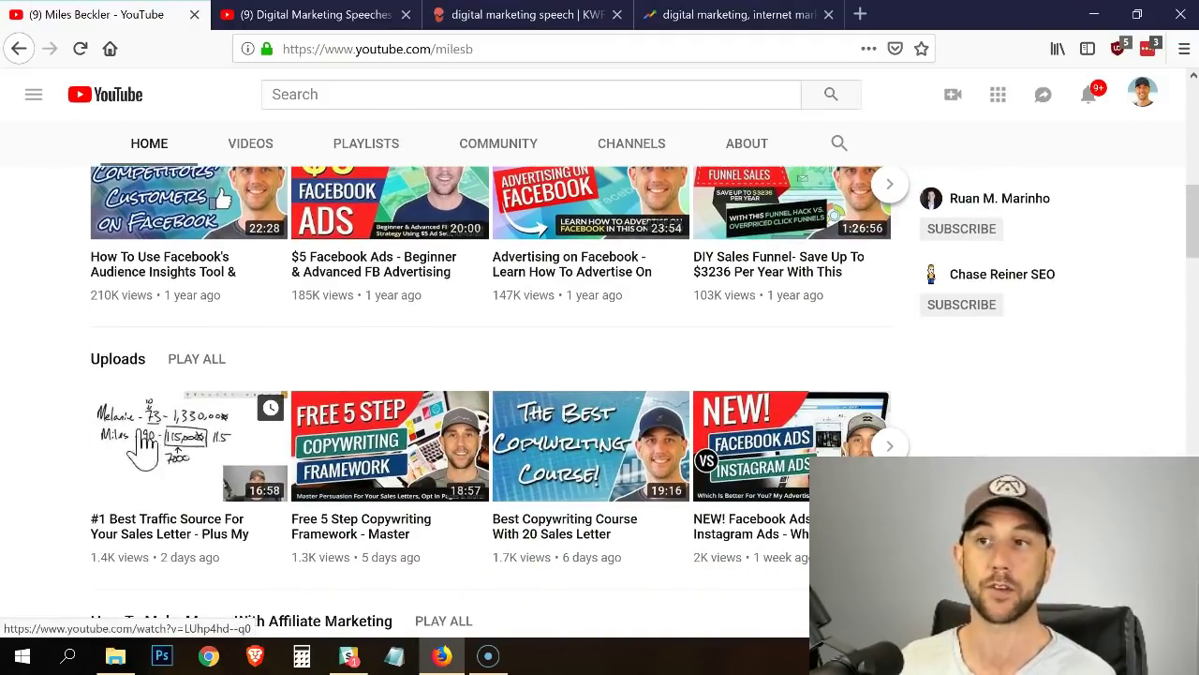
{"action": "scroll", "coordinate": [155, 438], "scroll_direction": "up", "scroll_amount": 11}
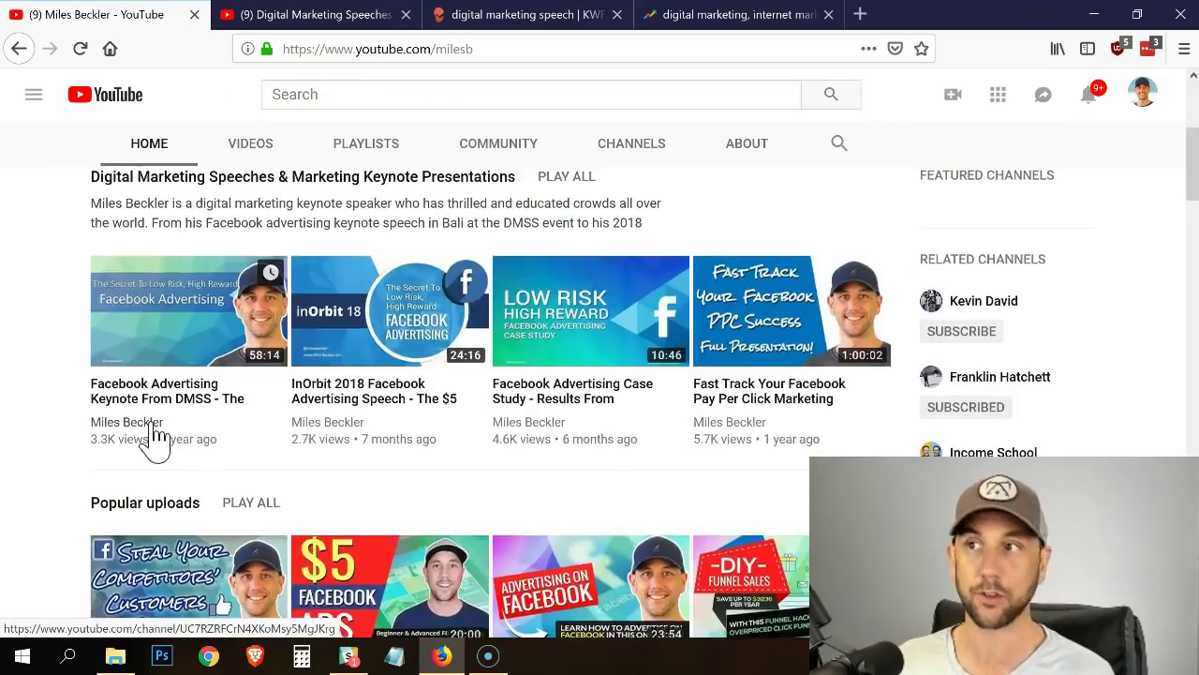
{"action": "scroll", "coordinate": [155, 436], "scroll_direction": "down", "scroll_amount": 4}
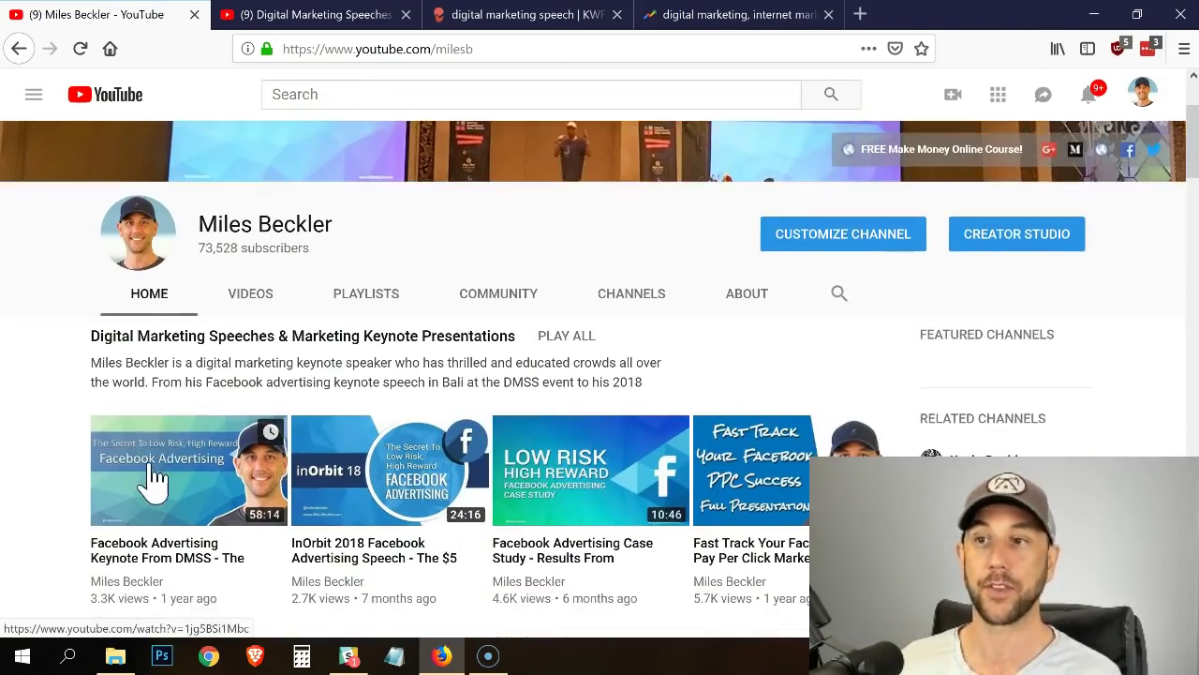
{"action": "scroll", "coordinate": [139, 401], "scroll_direction": "down", "scroll_amount": 13}
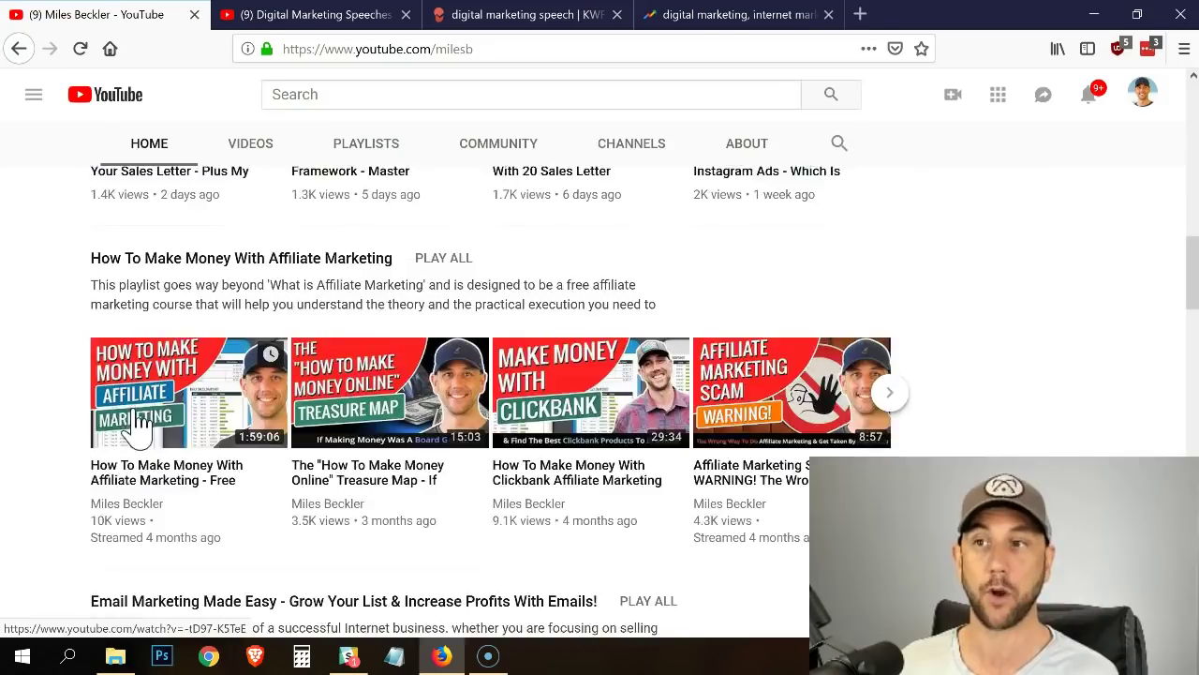
{"action": "scroll", "coordinate": [139, 421], "scroll_direction": "up", "scroll_amount": 17}
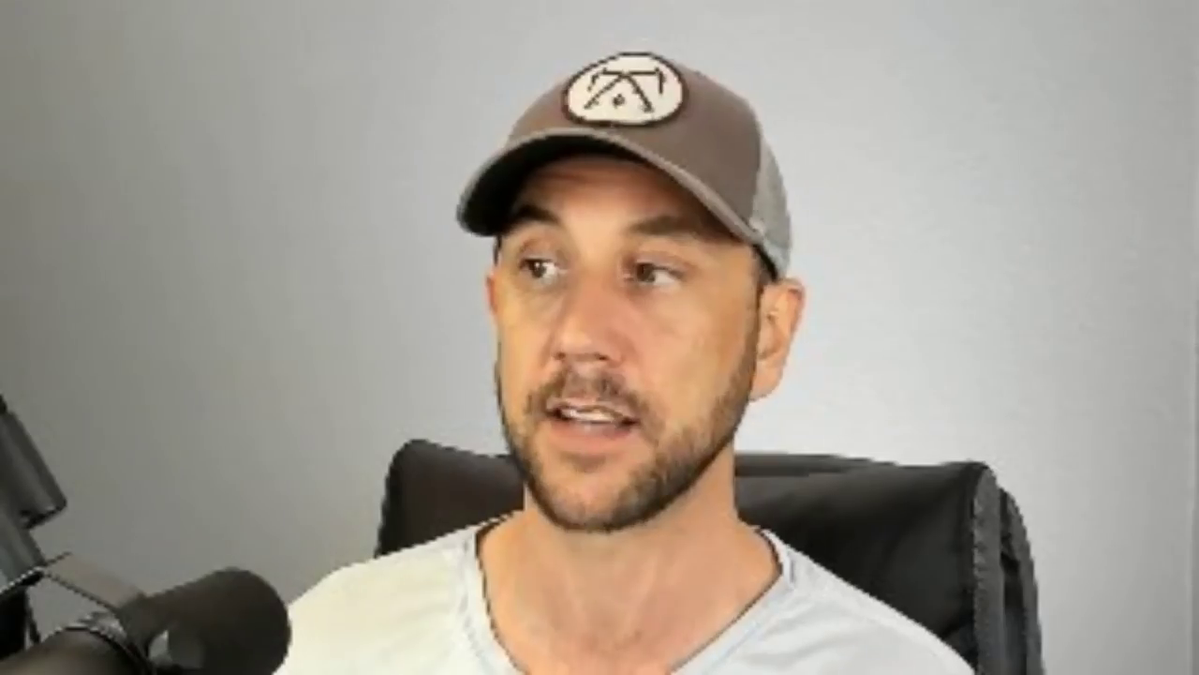